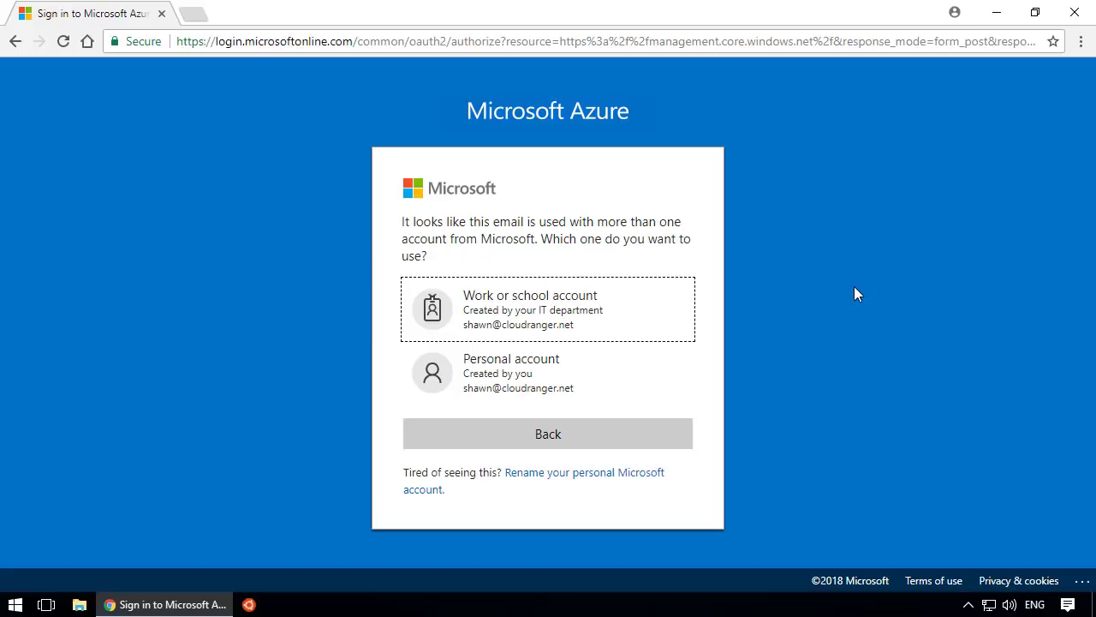
# Sign in with the personal account by entering the account password, and decline to stay signed in.
pyautogui.click(638, 373)
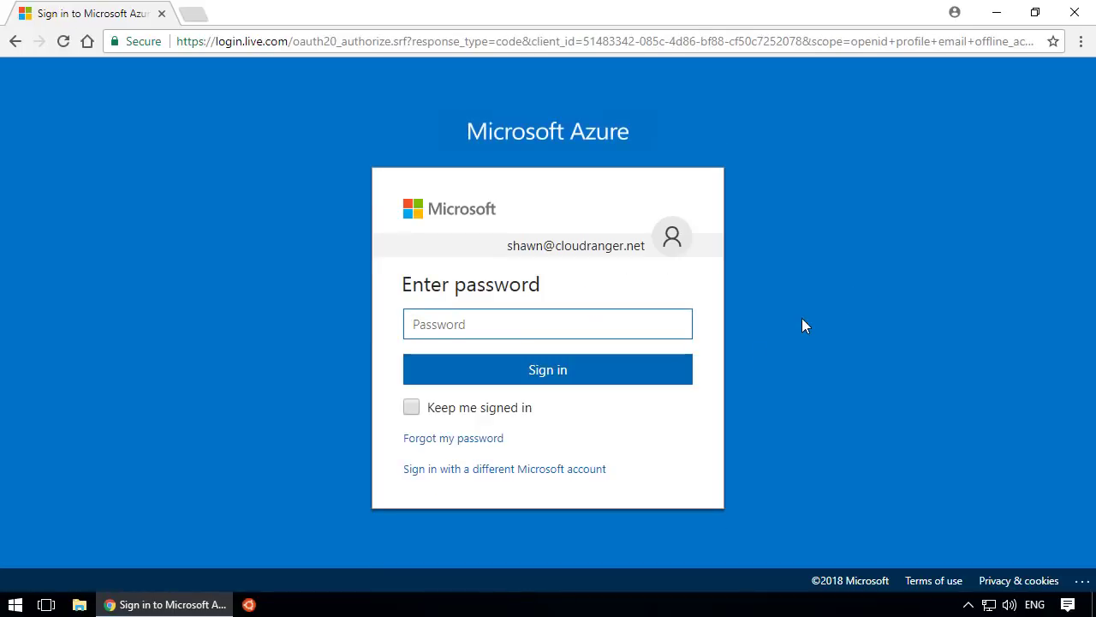
pyautogui.write('•••••••••')
pyautogui.press('Return')
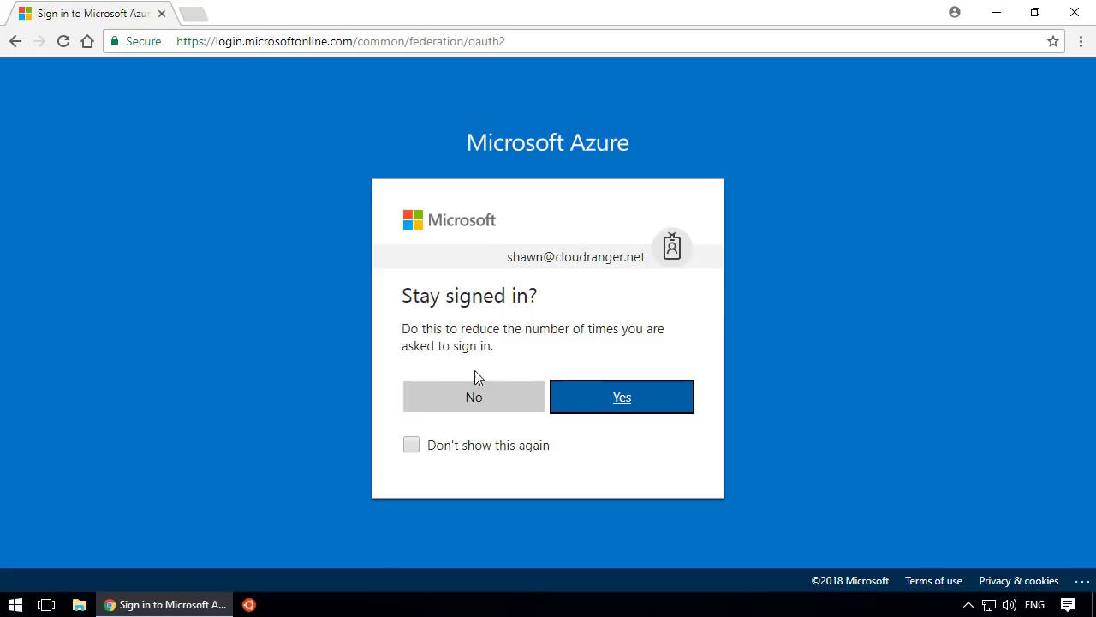
pyautogui.click(521, 398)
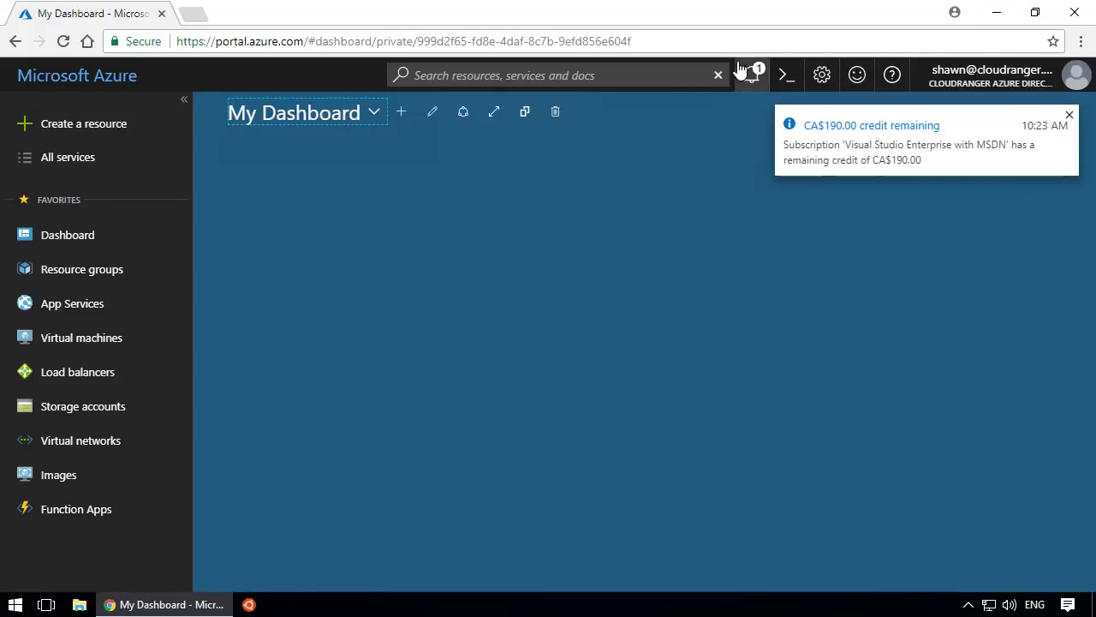
# Close the remaining-credit pop-up and look over the signed-in account's options on the dashboard.
pyautogui.click(1069, 114)
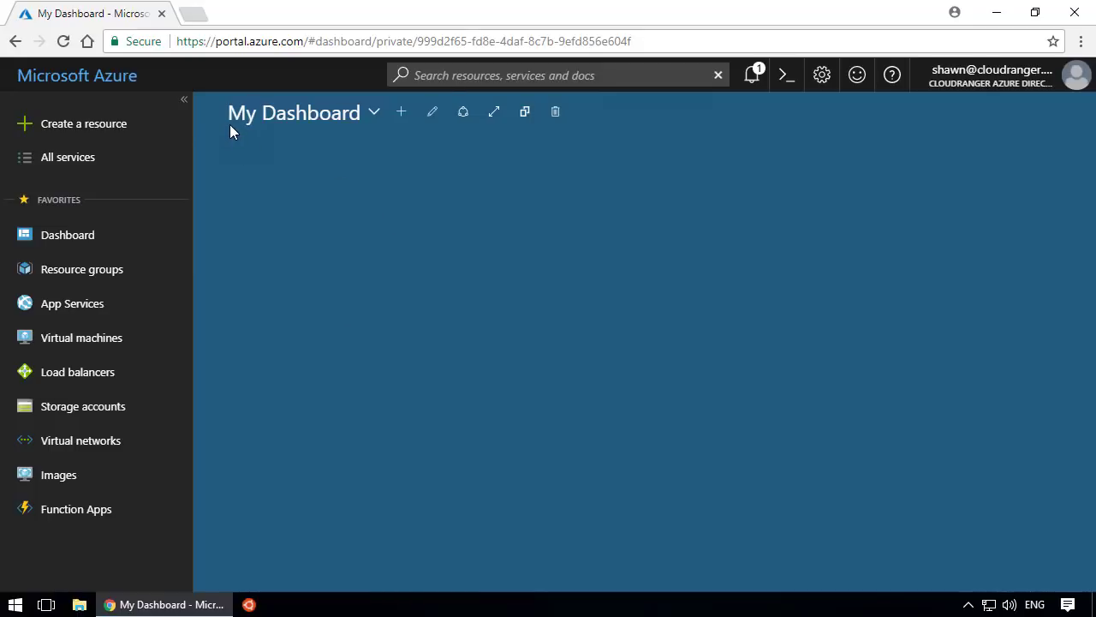
pyautogui.click(73, 237)
pyautogui.click(959, 76)
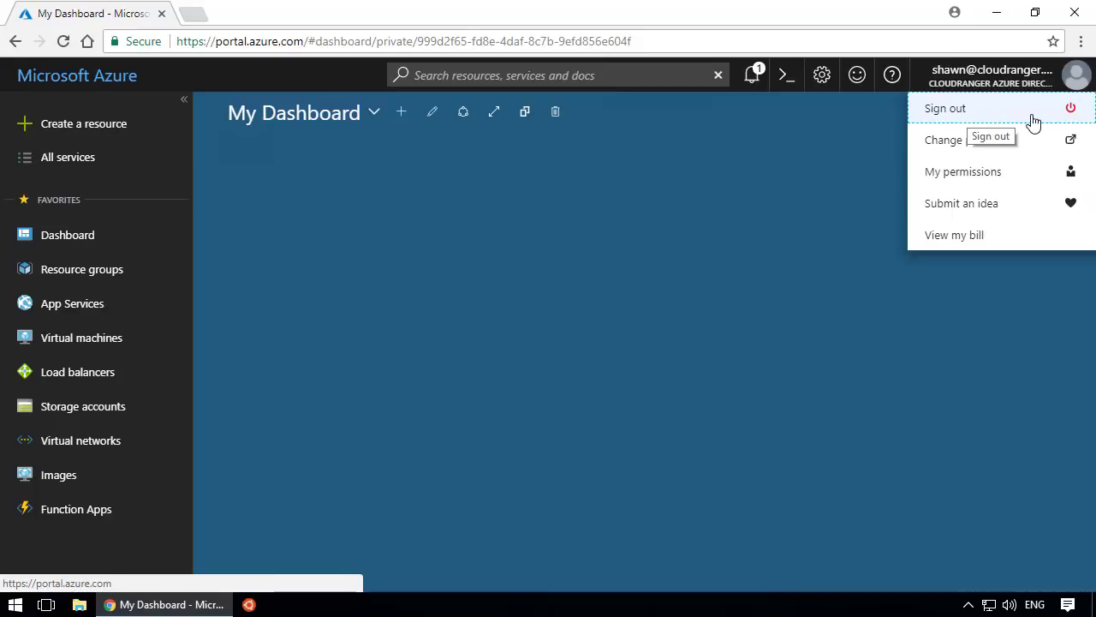
pyautogui.click(867, 137)
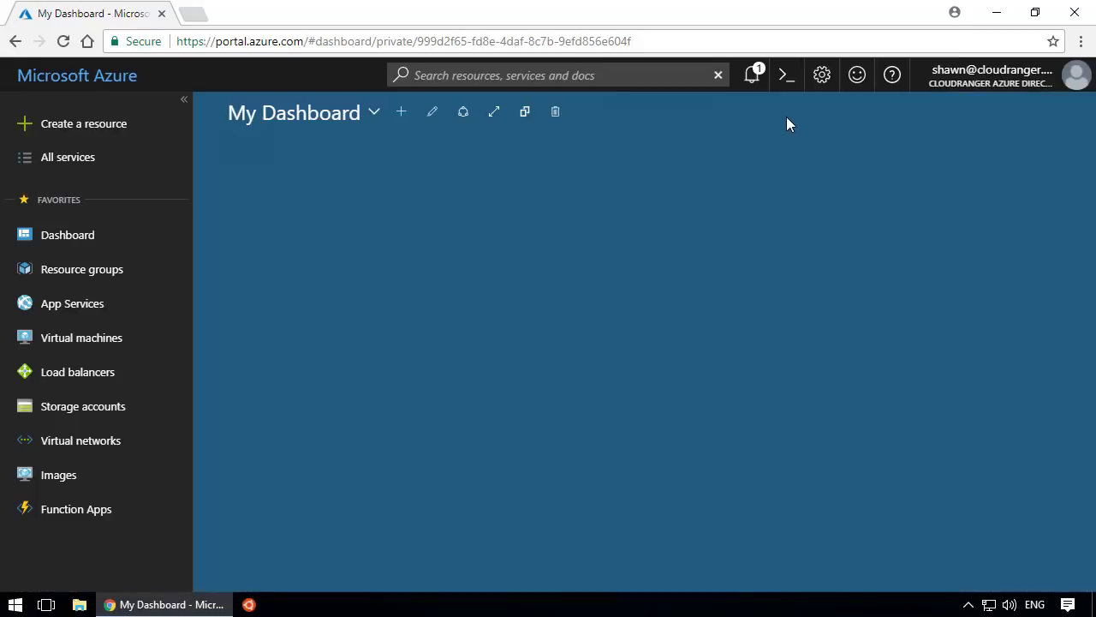
# Review the portal notifications, dismiss all of them and return to the dashboard.
pyautogui.click(755, 82)
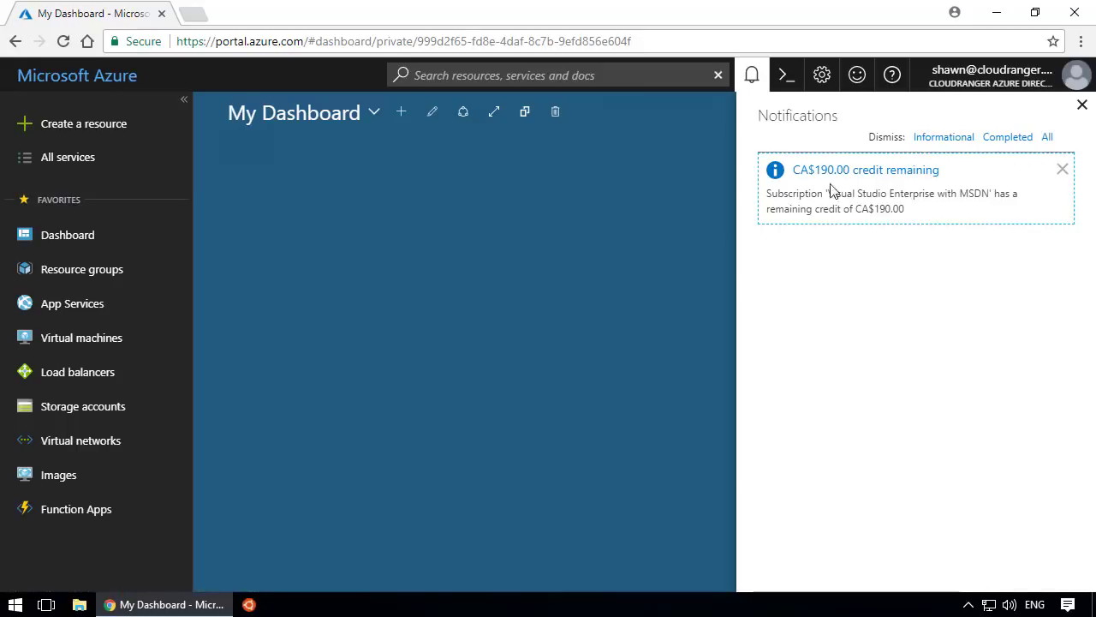
pyautogui.click(1047, 139)
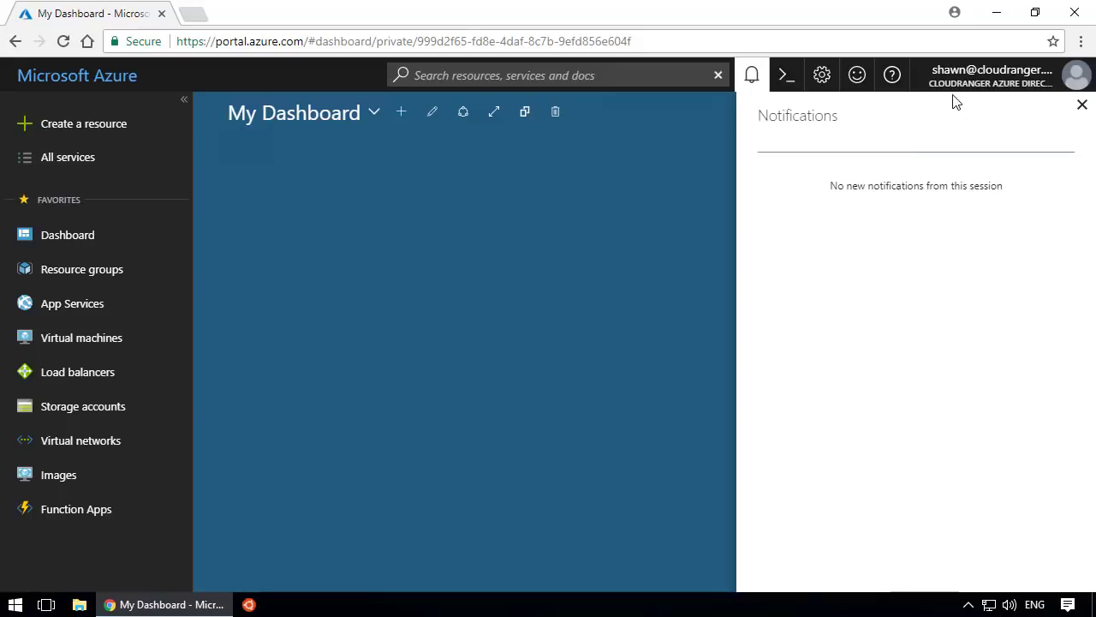
pyautogui.click(1081, 106)
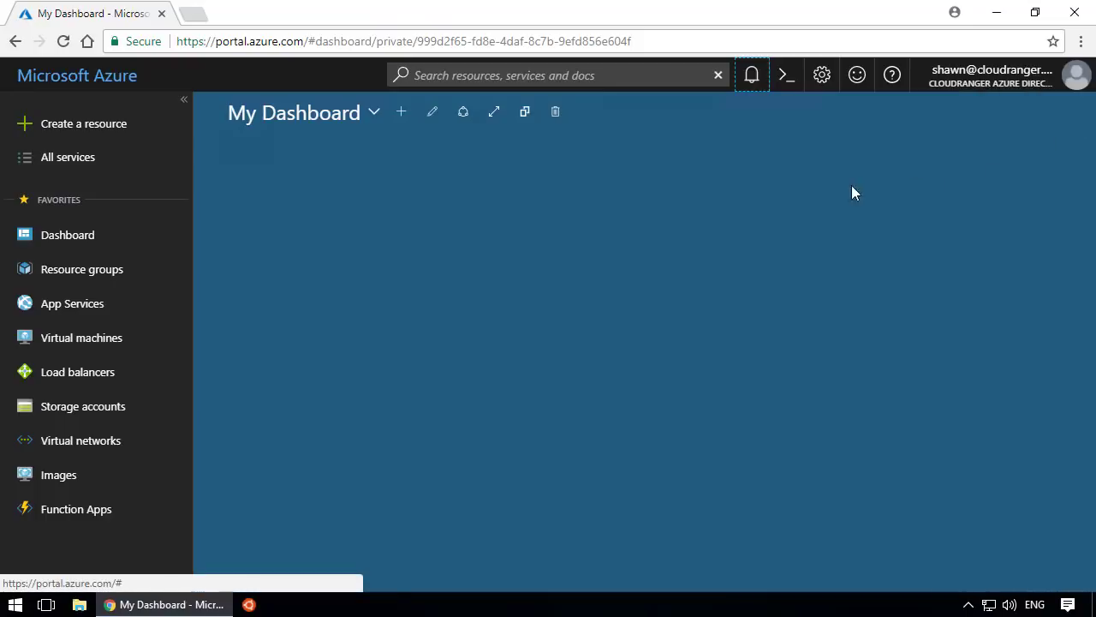
# Try the blue and black themes in the portal settings, and reselect the dark blue theme.
pyautogui.click(823, 81)
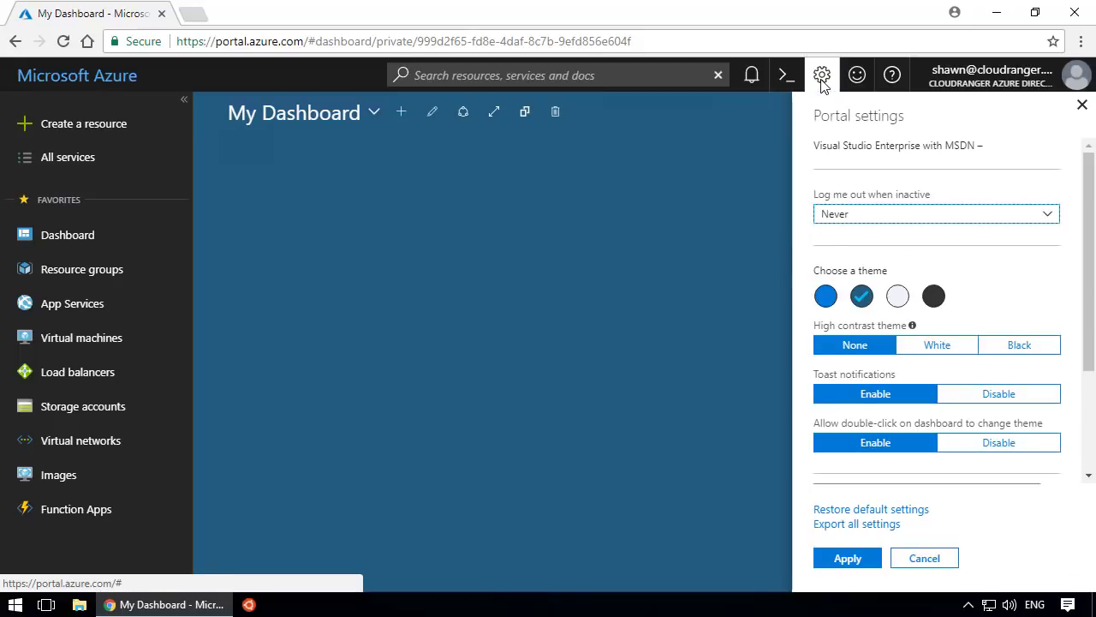
pyautogui.click(824, 295)
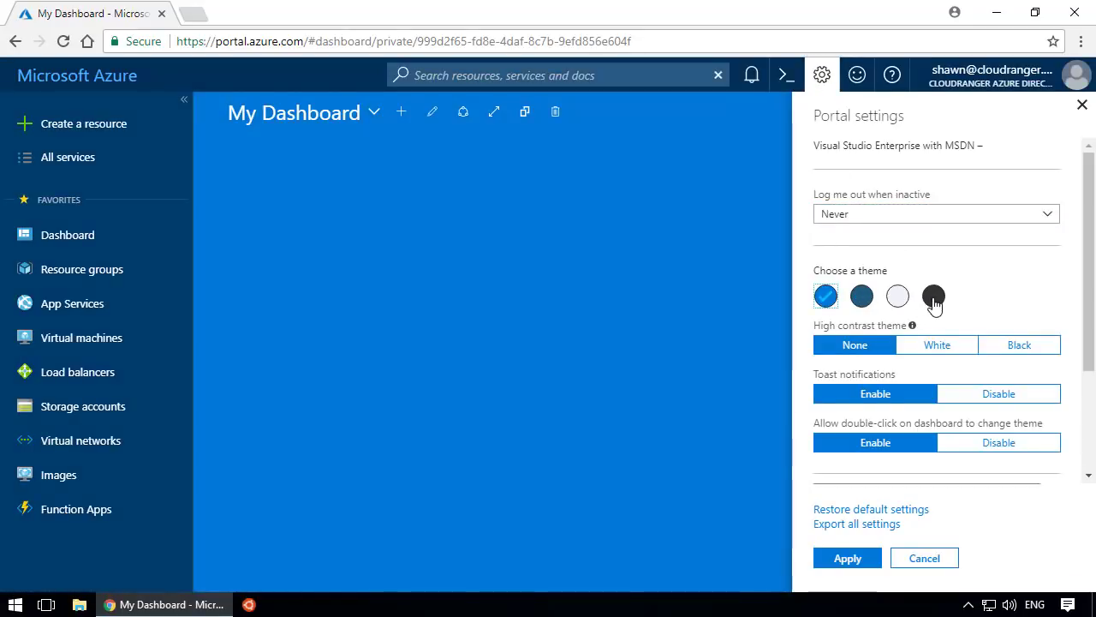
pyautogui.click(933, 297)
pyautogui.click(862, 295)
# Try the White and Black high contrast themes in the portal settings, and set high contrast back to None.
pyautogui.click(915, 348)
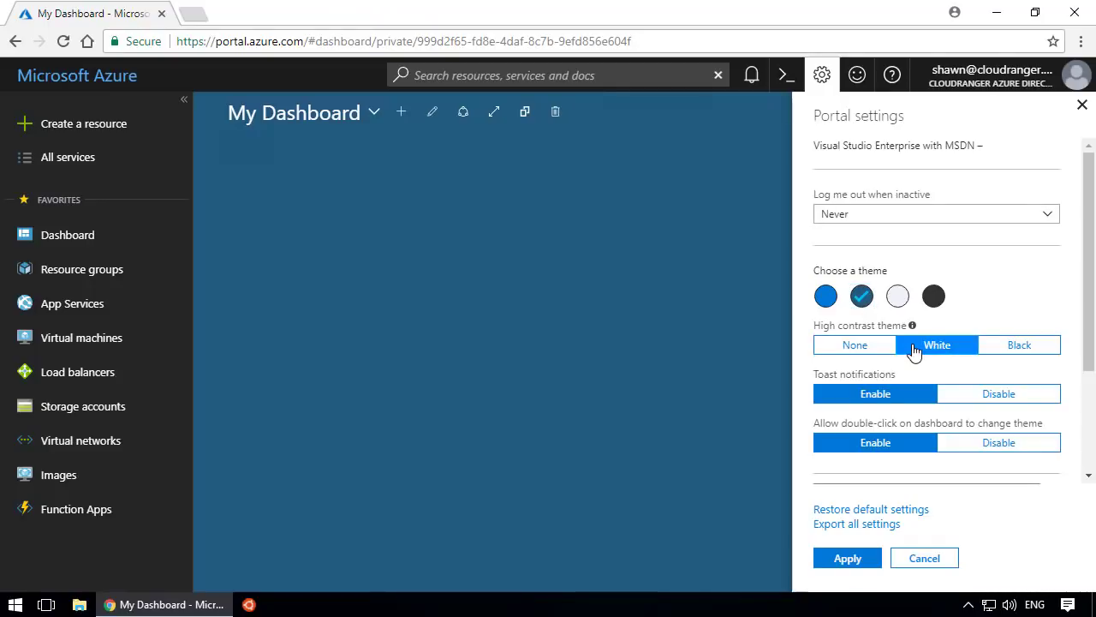
pyautogui.click(860, 348)
pyautogui.click(1017, 353)
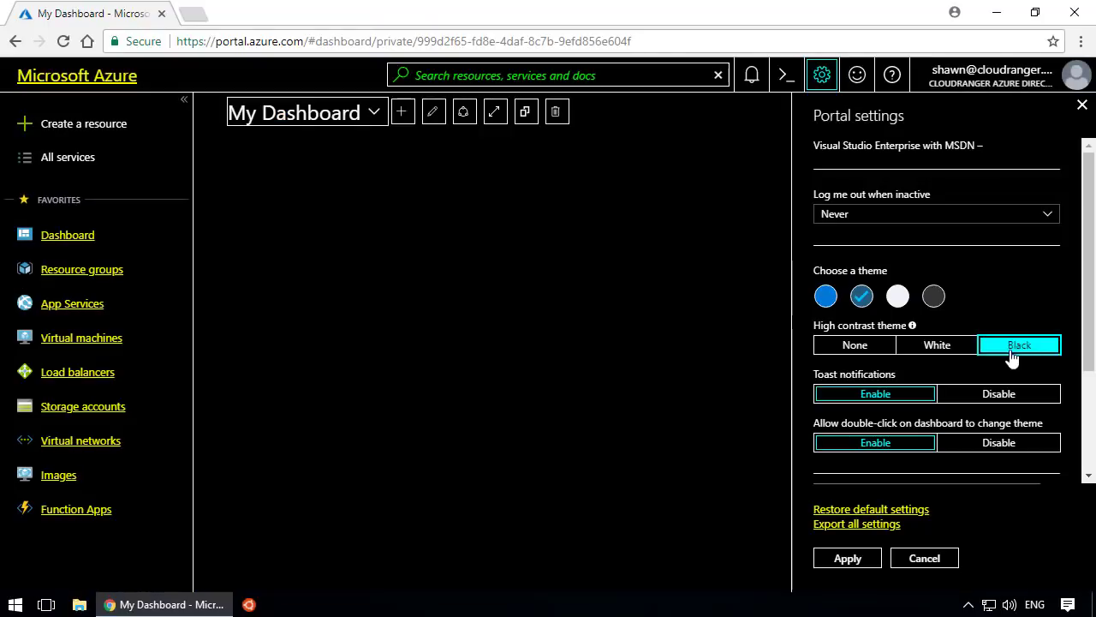
pyautogui.click(878, 351)
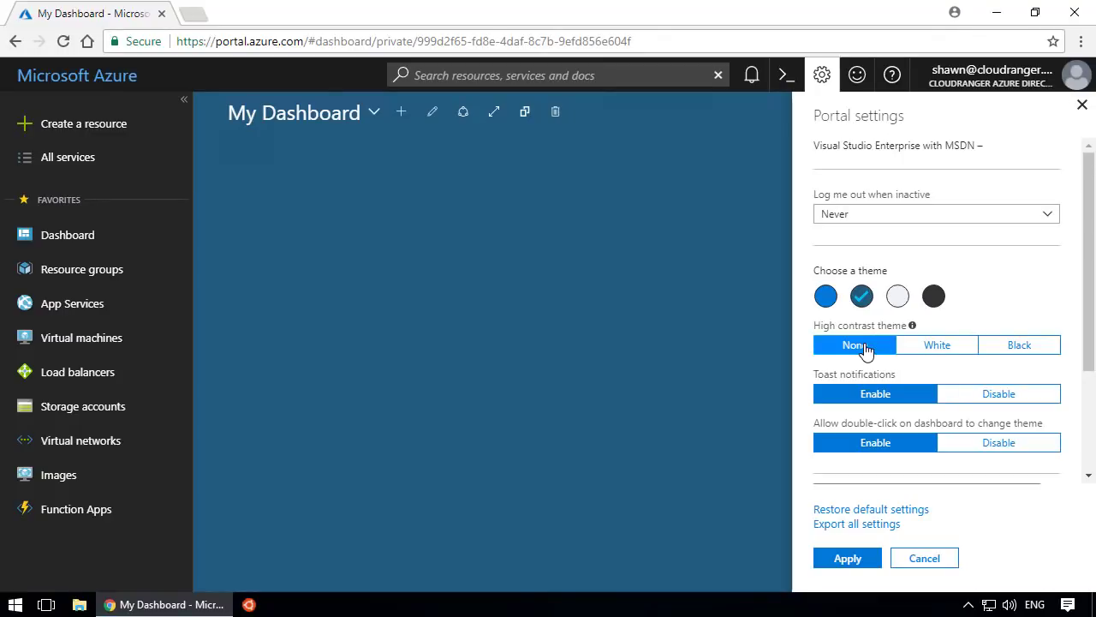
pyautogui.click(942, 347)
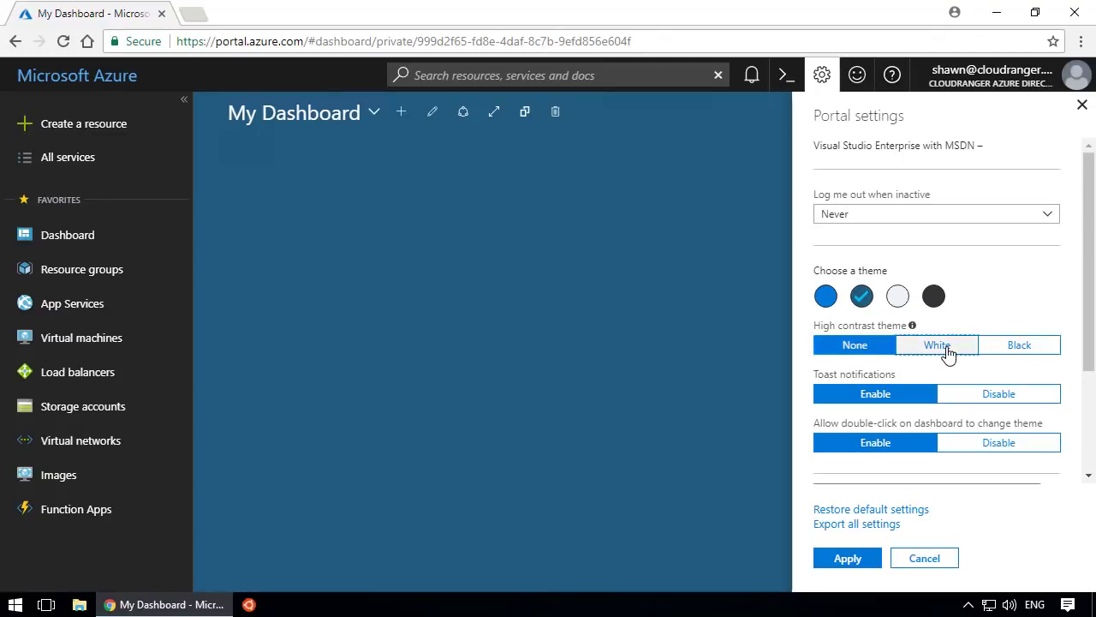
pyautogui.click(882, 351)
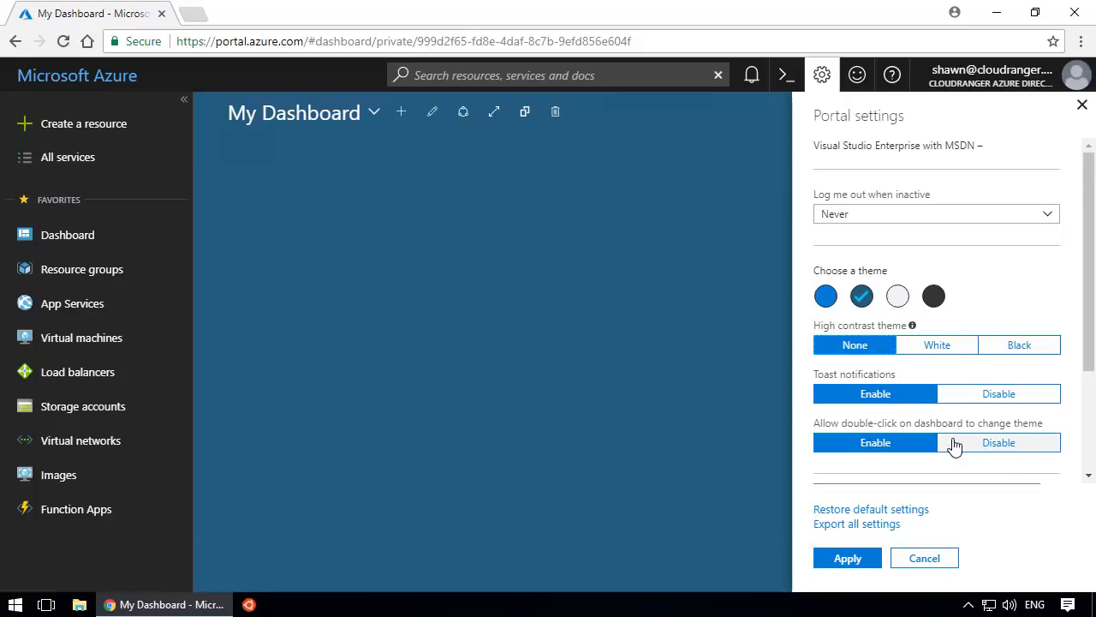
# Review the available durations for logging out when inactive, and cancel the portal settings without choosing one.
pyautogui.click(917, 218)
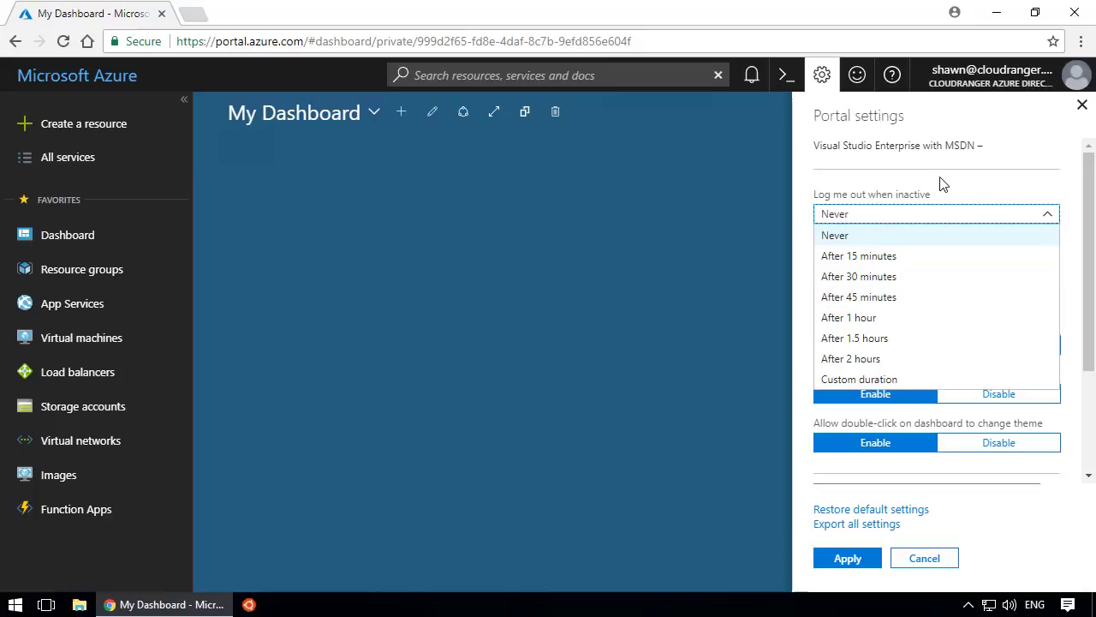
pyautogui.click(848, 158)
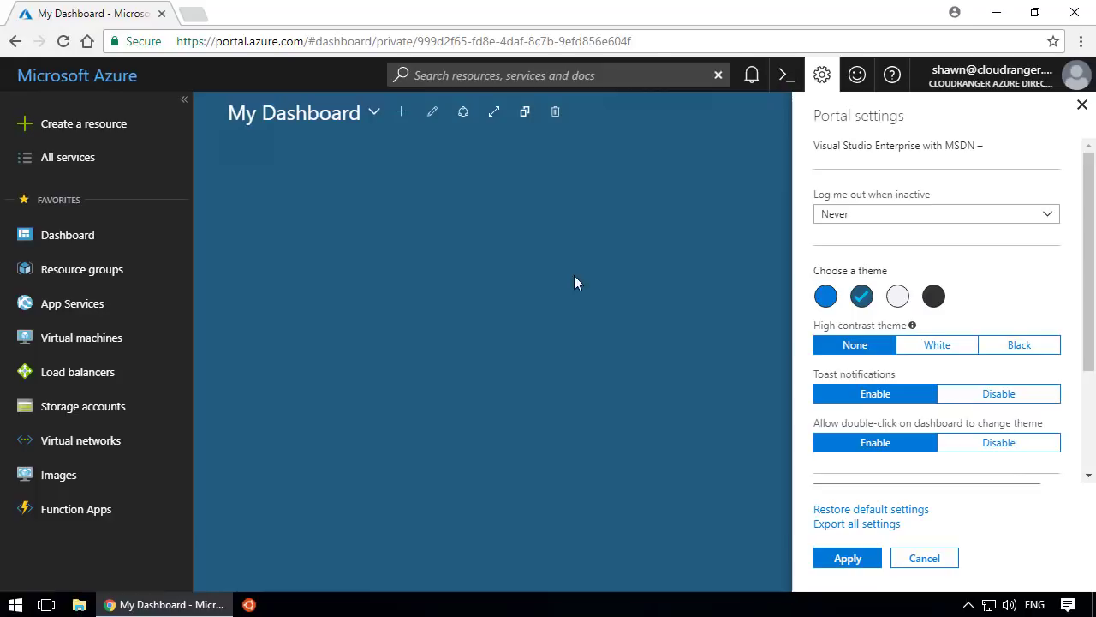
pyautogui.click(925, 559)
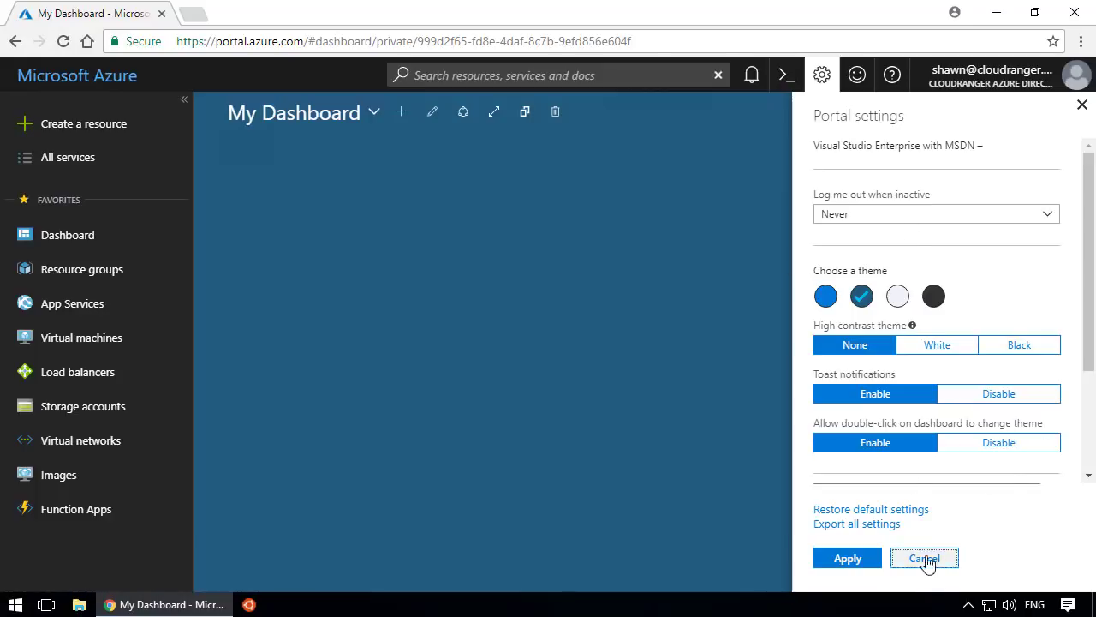
# Look at the portal's feedback form and close it without submitting anything.
pyautogui.click(856, 75)
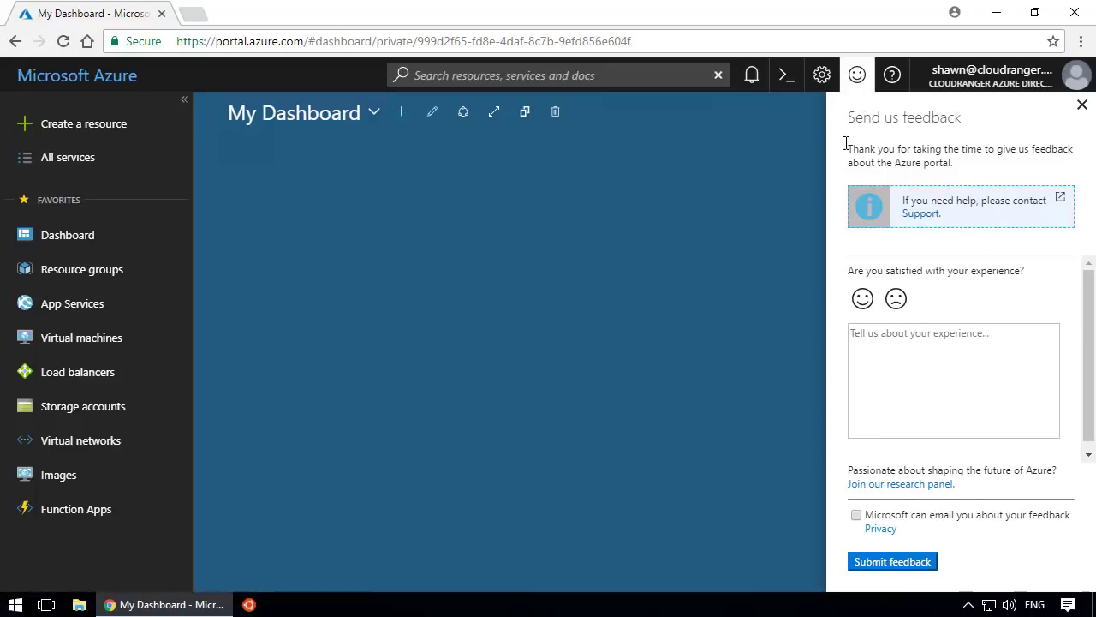
pyautogui.click(1083, 114)
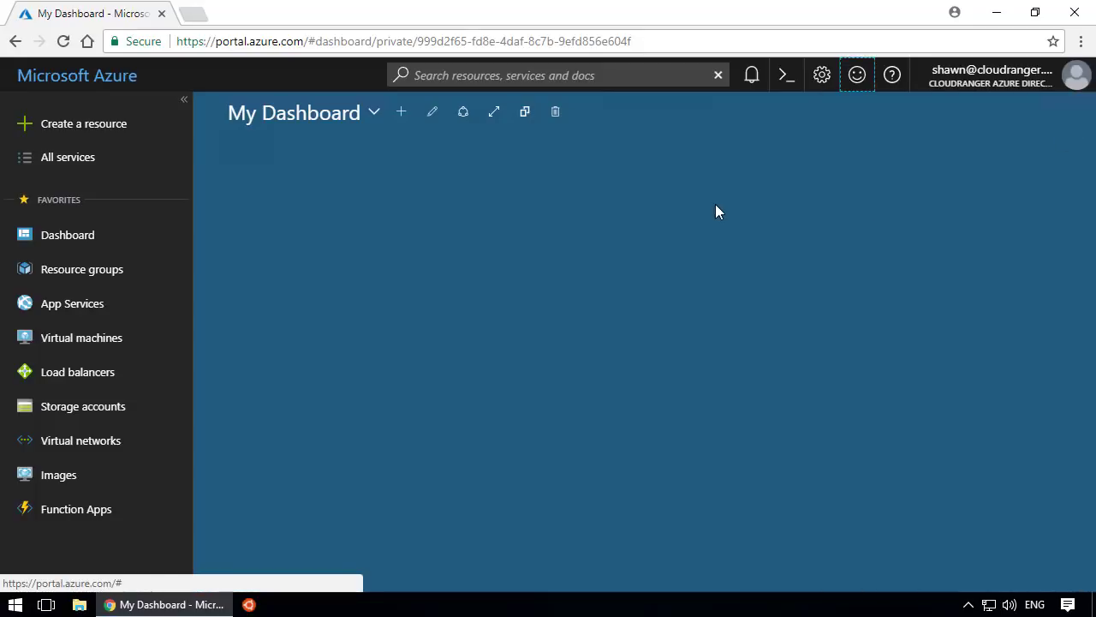
# Switch from My Dashboard to the other available dashboard, named Dashboard.
pyautogui.click(371, 115)
pyautogui.click(332, 146)
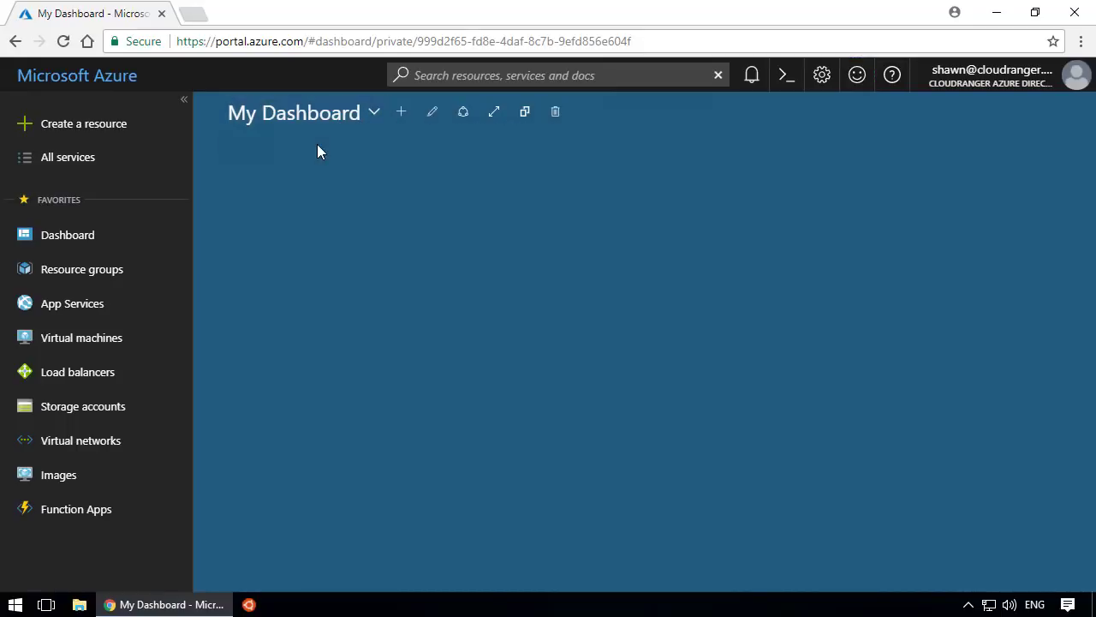
pyautogui.click(360, 125)
pyautogui.click(346, 167)
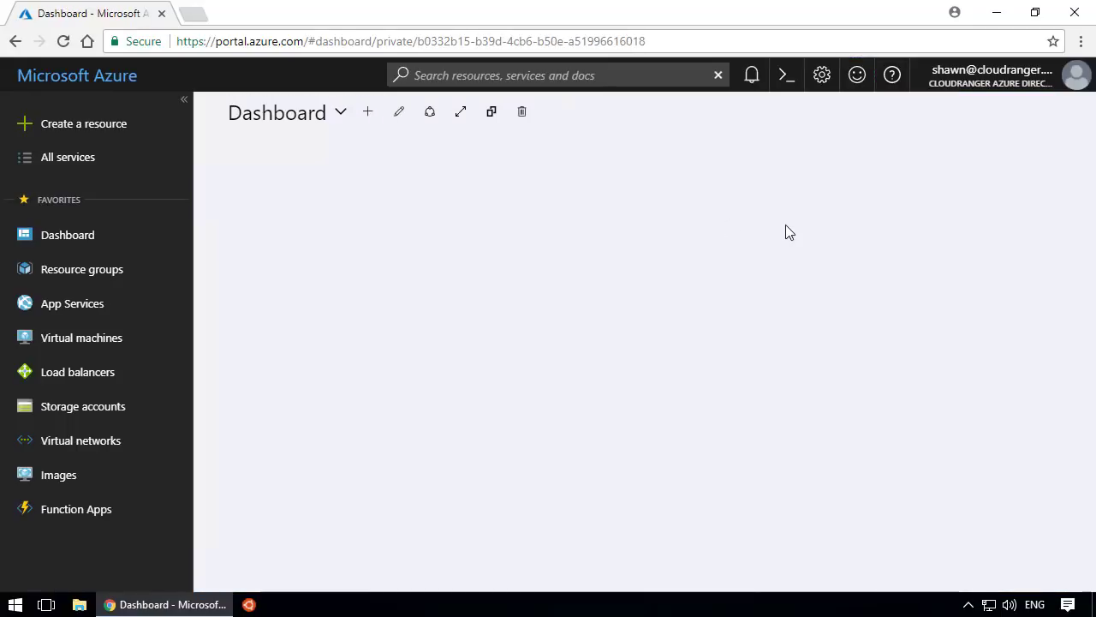
# Check the list of recent dashboards and switch back to My Dashboard.
pyautogui.click(342, 118)
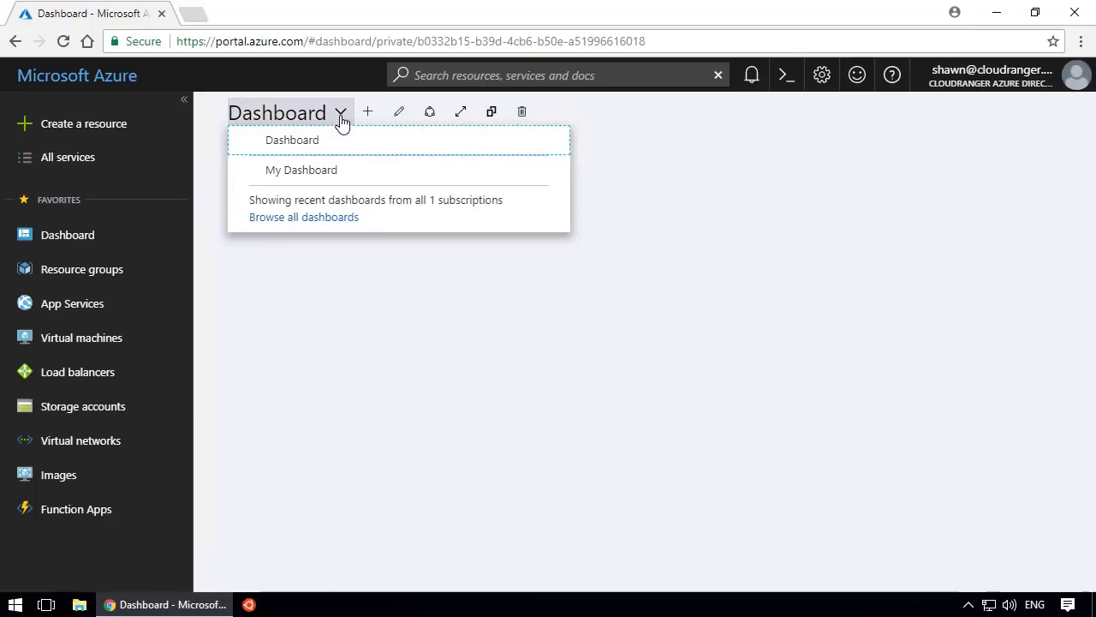
pyautogui.click(331, 149)
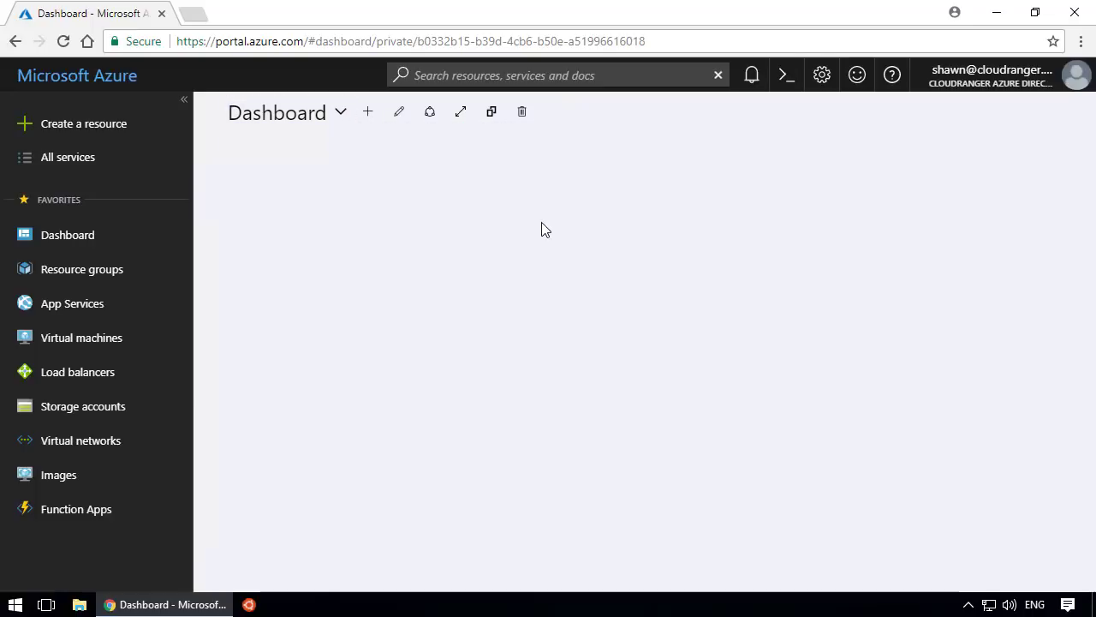
pyautogui.click(336, 120)
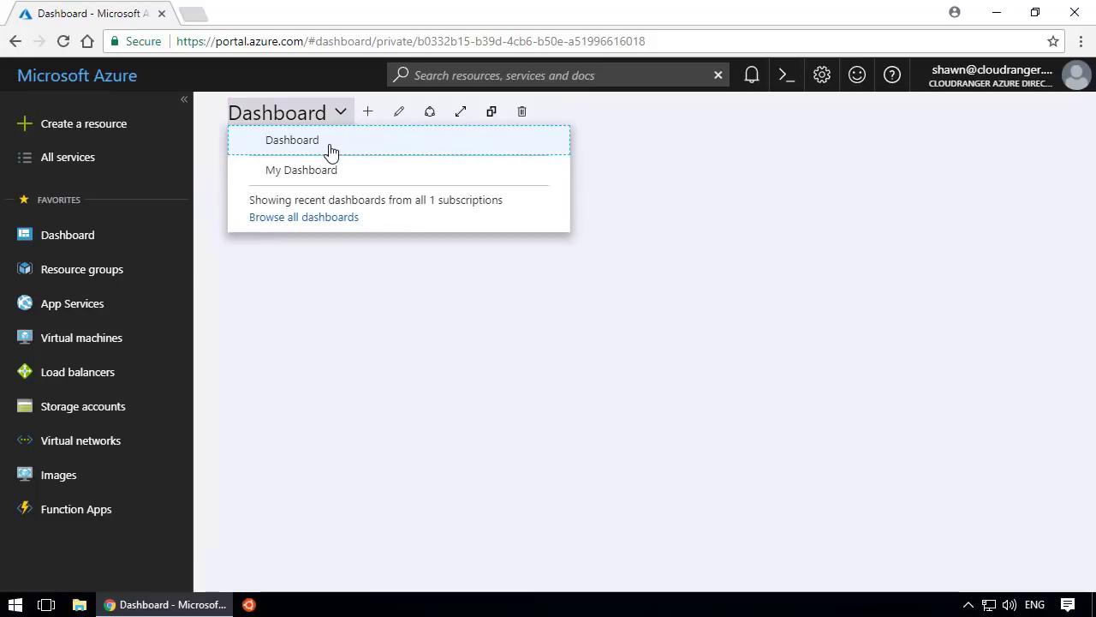
pyautogui.click(336, 173)
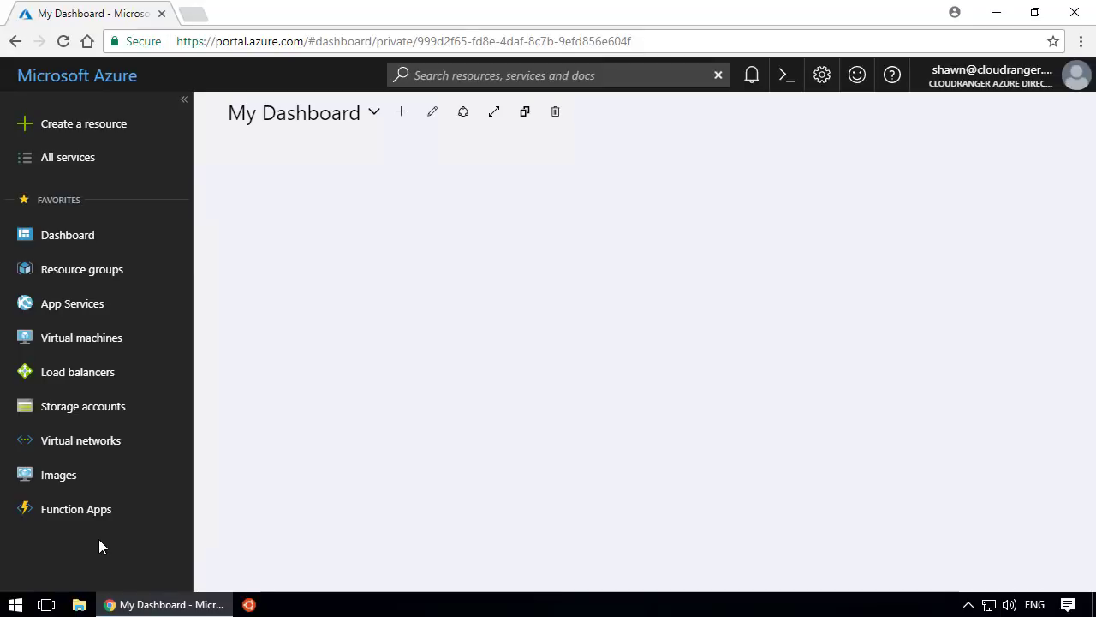
# Add Subscriptions from the General category of all services to the favorites.
pyautogui.click(89, 166)
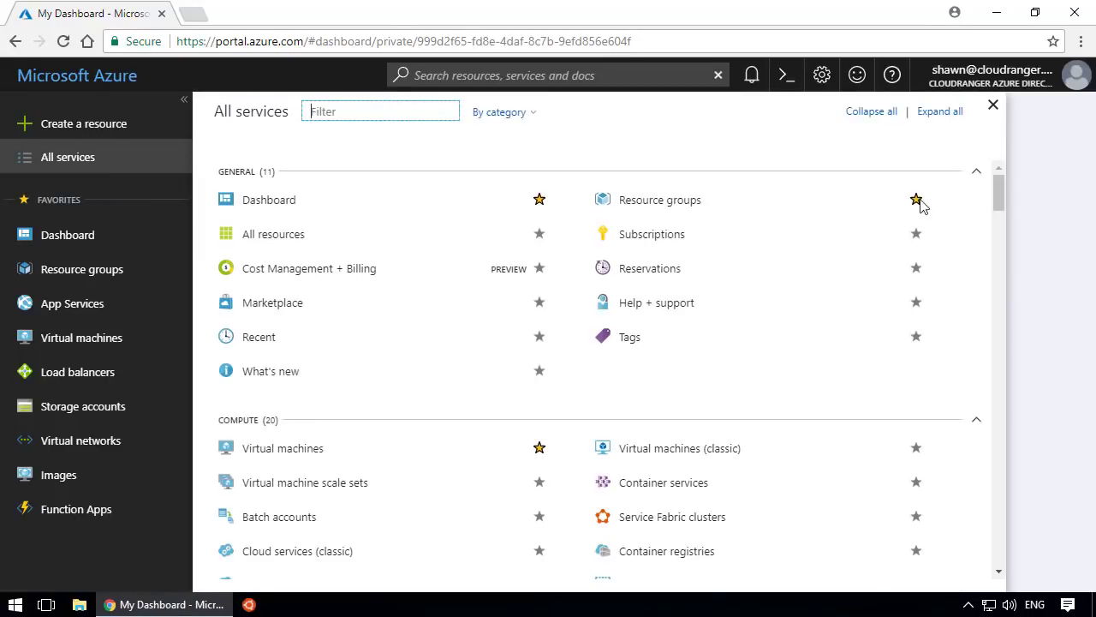
pyautogui.moveTo(1003, 191); pyautogui.dragTo(993, 167)
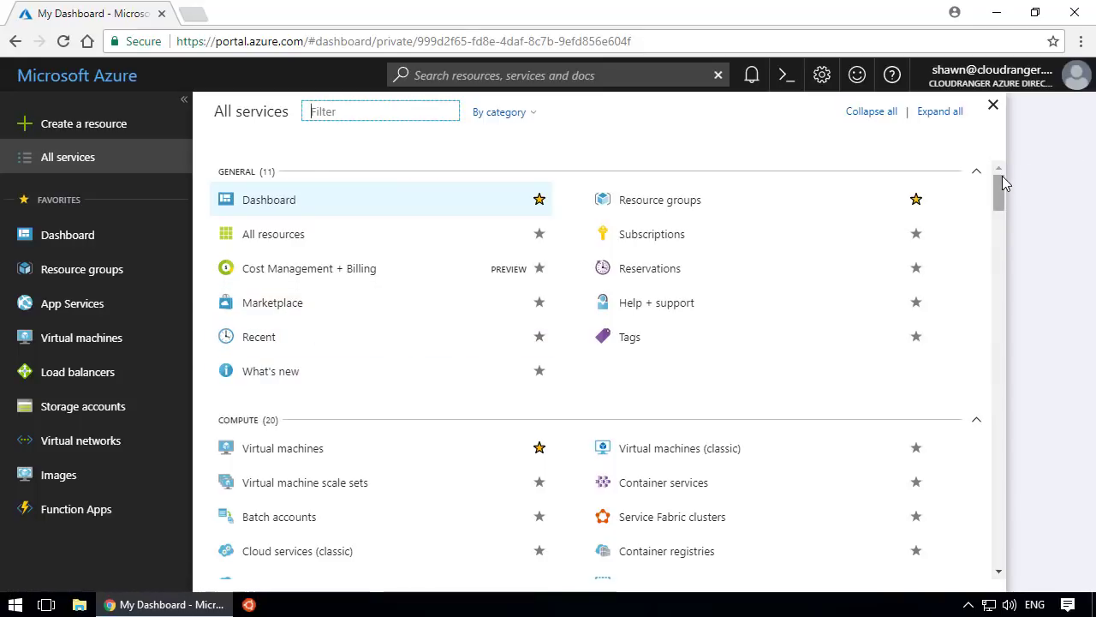
pyautogui.moveTo(1002, 176)
pyautogui.mouseDown()
pyautogui.moveTo(1000, 544)
pyautogui.moveTo(1002, 169)
pyautogui.mouseUp()
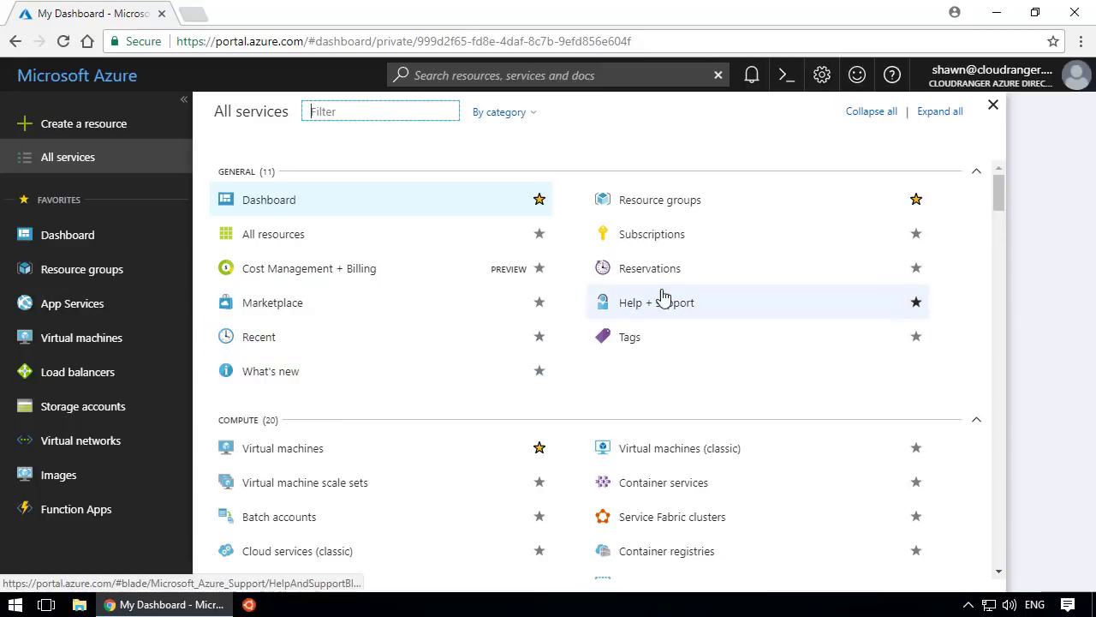
pyautogui.click(914, 235)
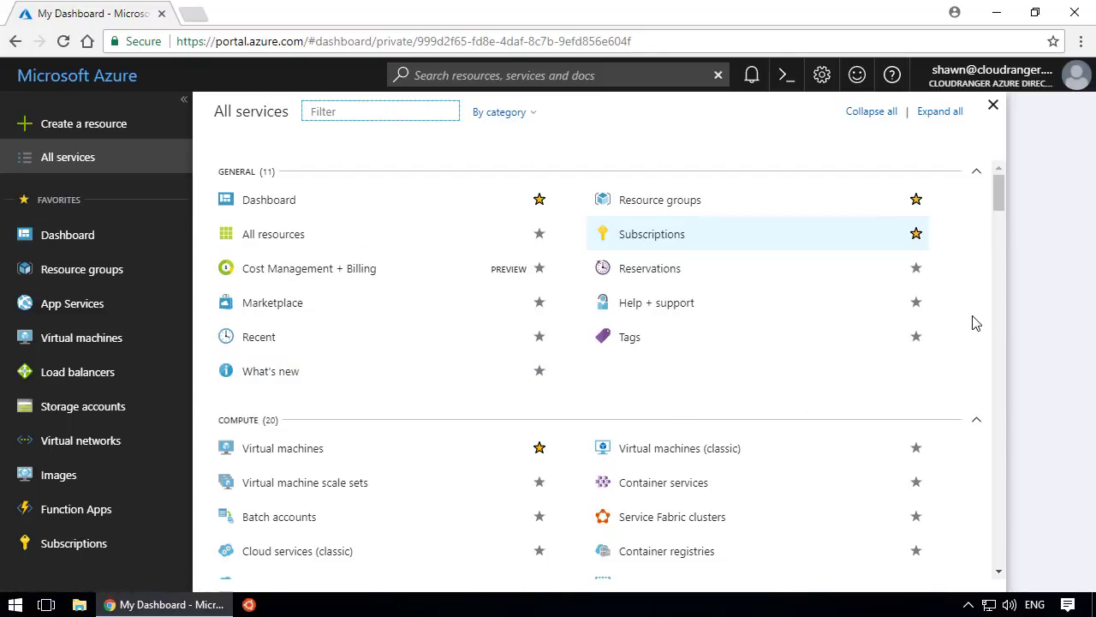
# Browse the full service list, examining the services offered in the Compute and Networking categories.
pyautogui.scroll(-3, 976, 323)
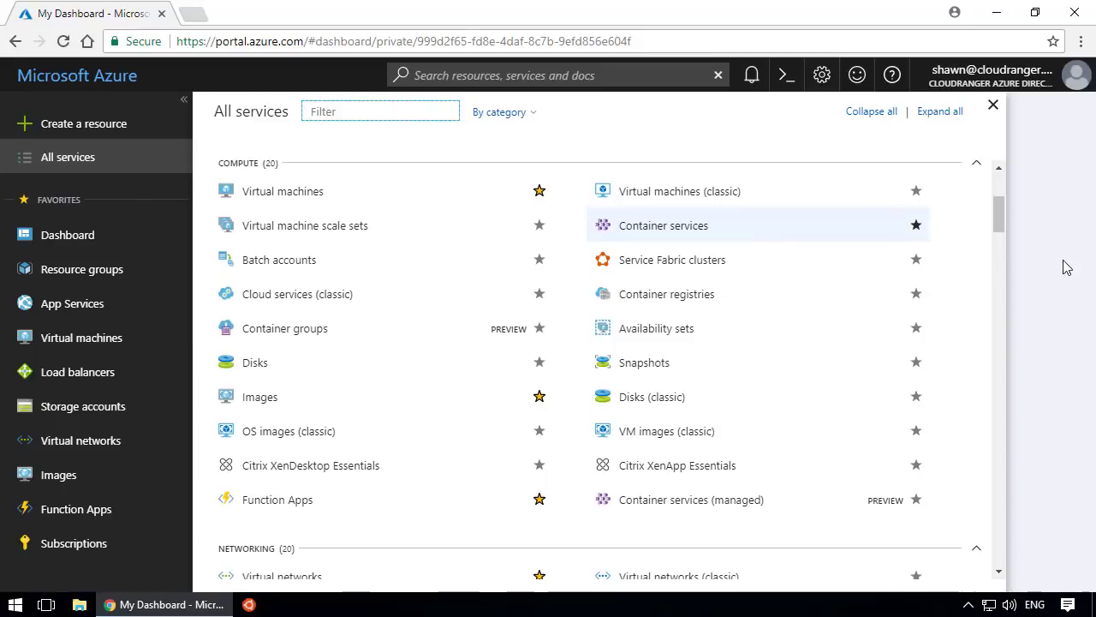
pyautogui.scroll(-8, 931, 311)
pyautogui.scroll(11, 960, 289)
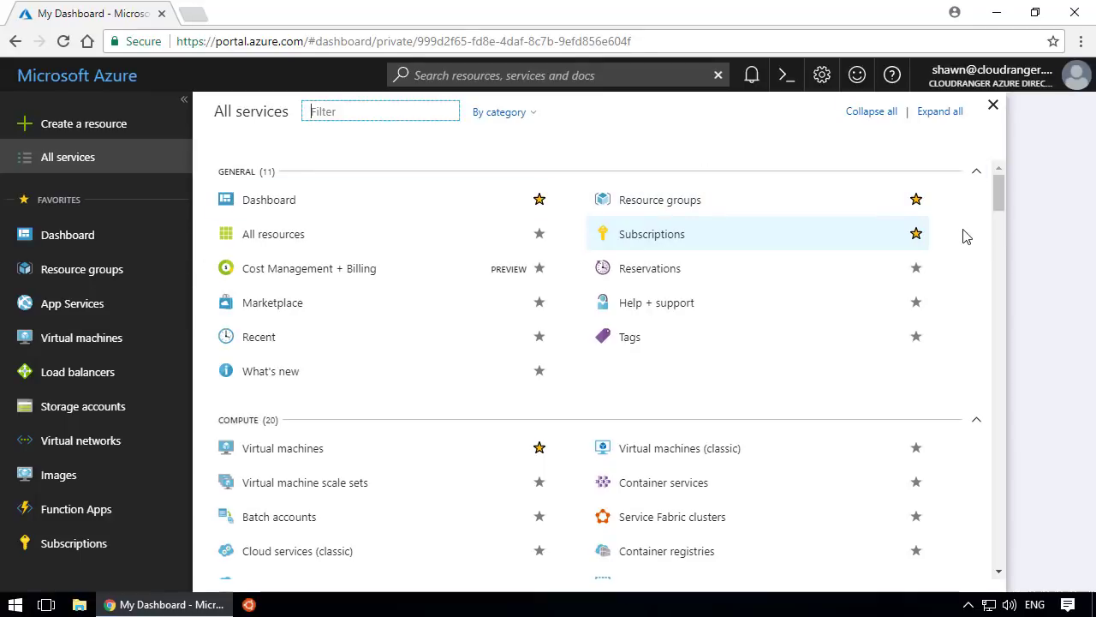
pyautogui.scroll(-3, 967, 237)
pyautogui.scroll(-3, 967, 237)
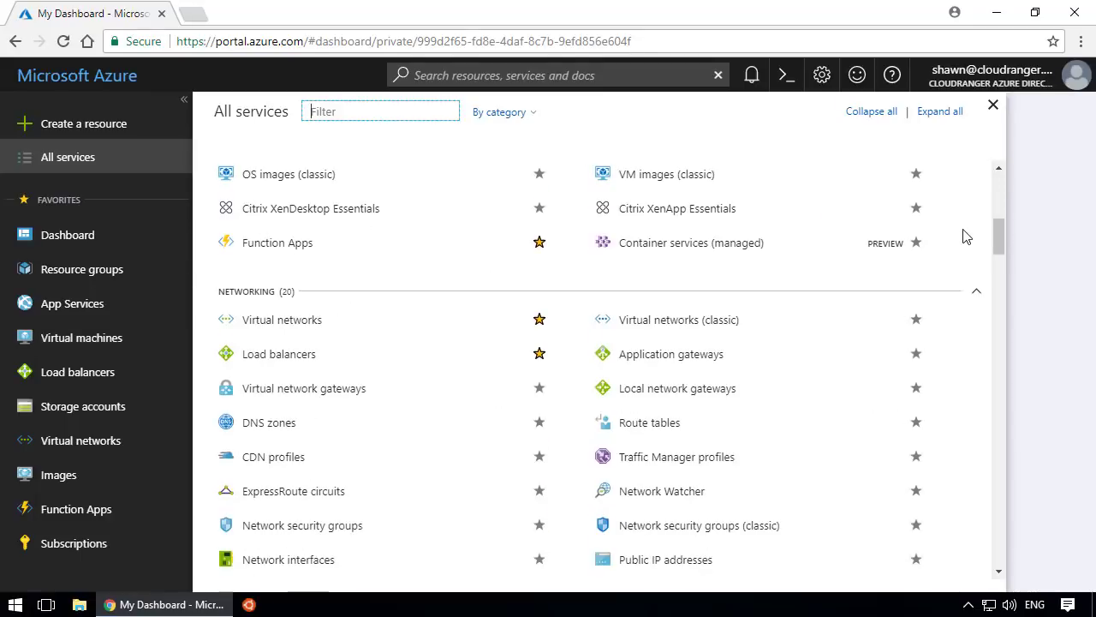
pyautogui.scroll(3, 966, 236)
pyautogui.scroll(2, 966, 237)
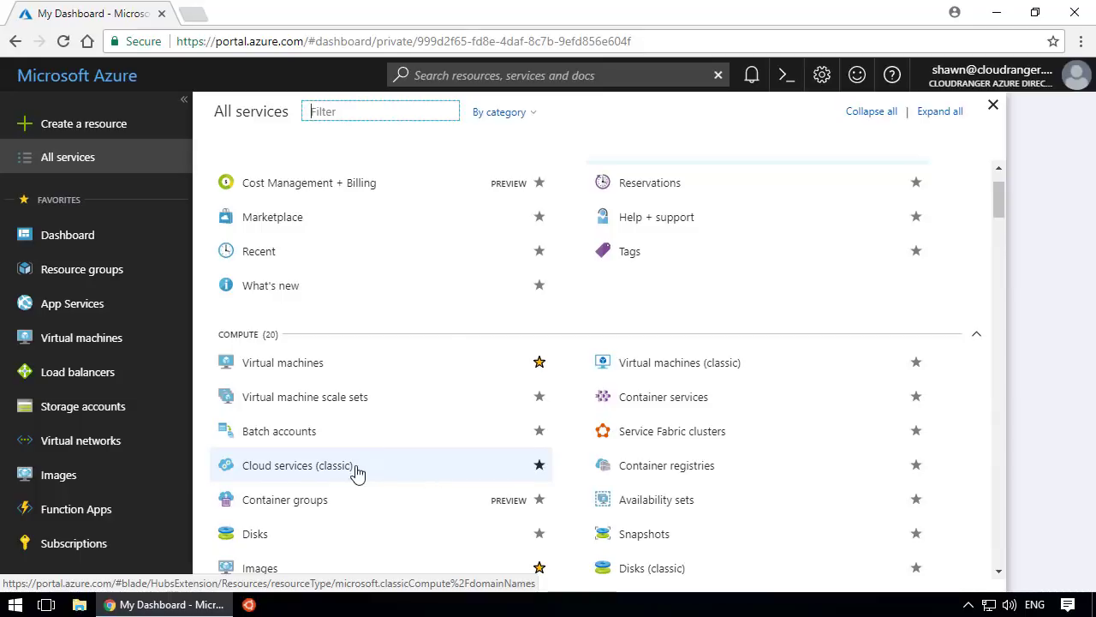
# Browse the remaining service categories, from Storage and Web + Mobile through Databases to Monitoring + Management, and close the service list.
pyautogui.scroll(-4, 800, 448)
pyautogui.scroll(-4, 801, 446)
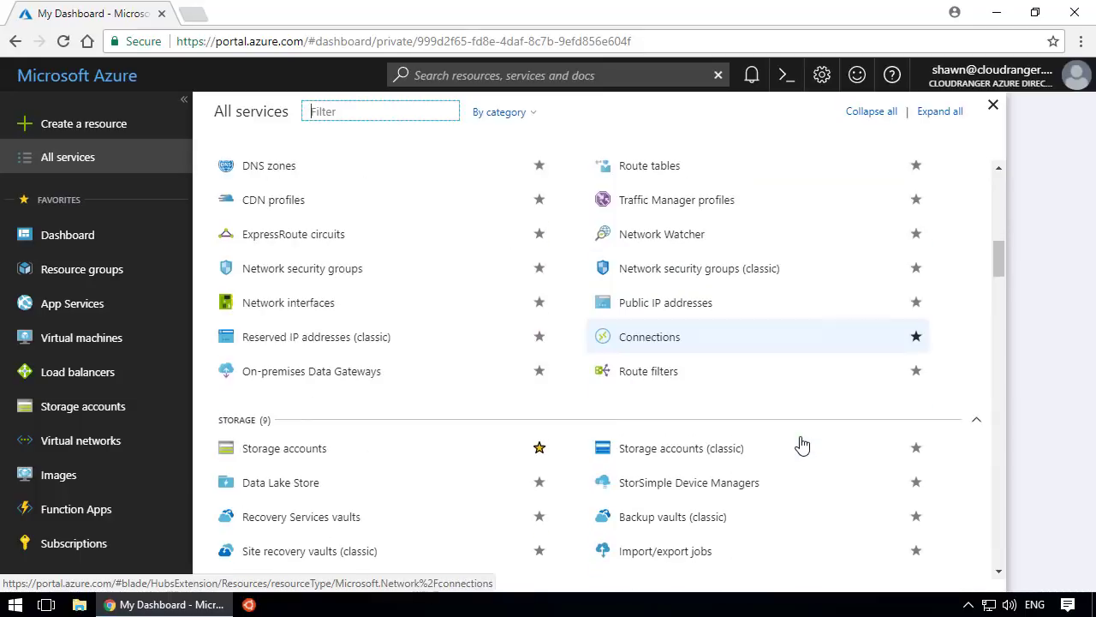
pyautogui.scroll(-2, 802, 445)
pyautogui.scroll(-12, 801, 444)
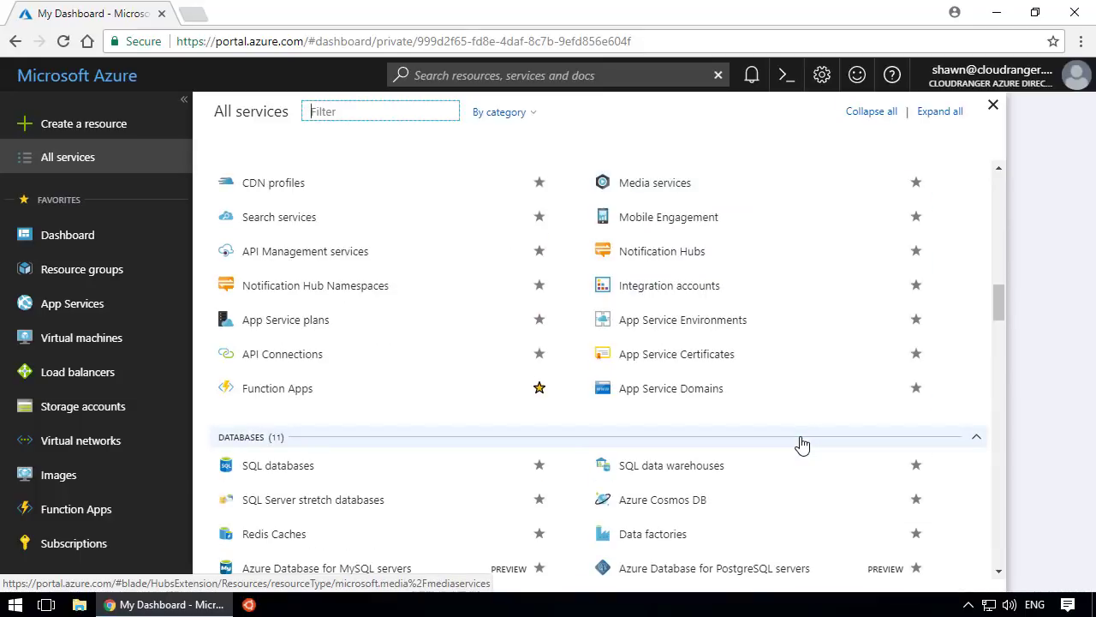
pyautogui.scroll(-5, 802, 444)
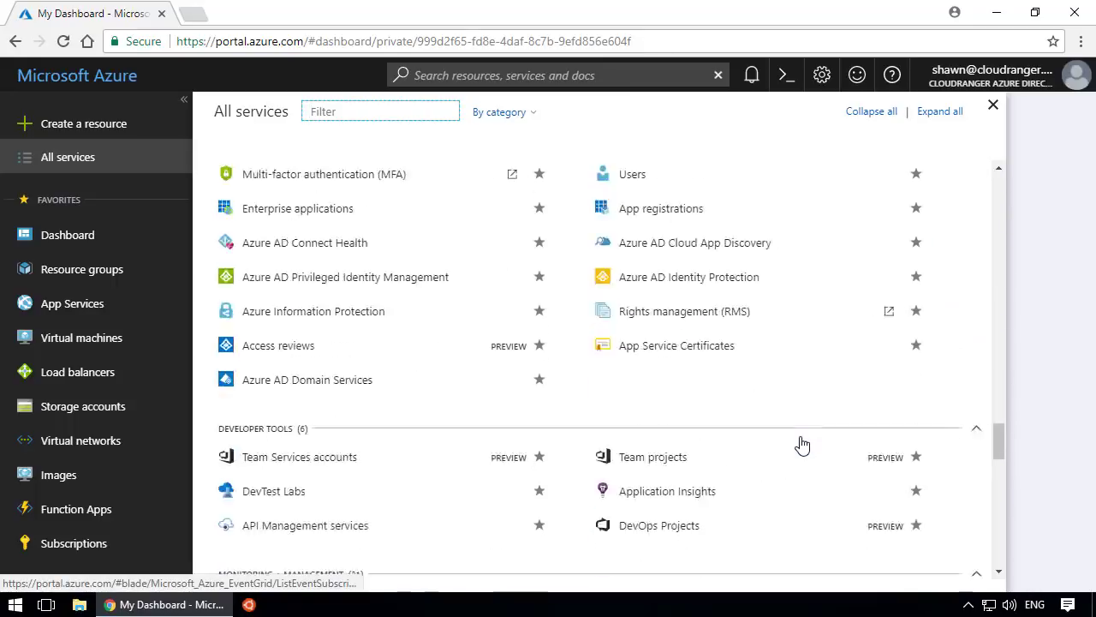
pyautogui.scroll(17, 801, 443)
pyautogui.scroll(10, 771, 444)
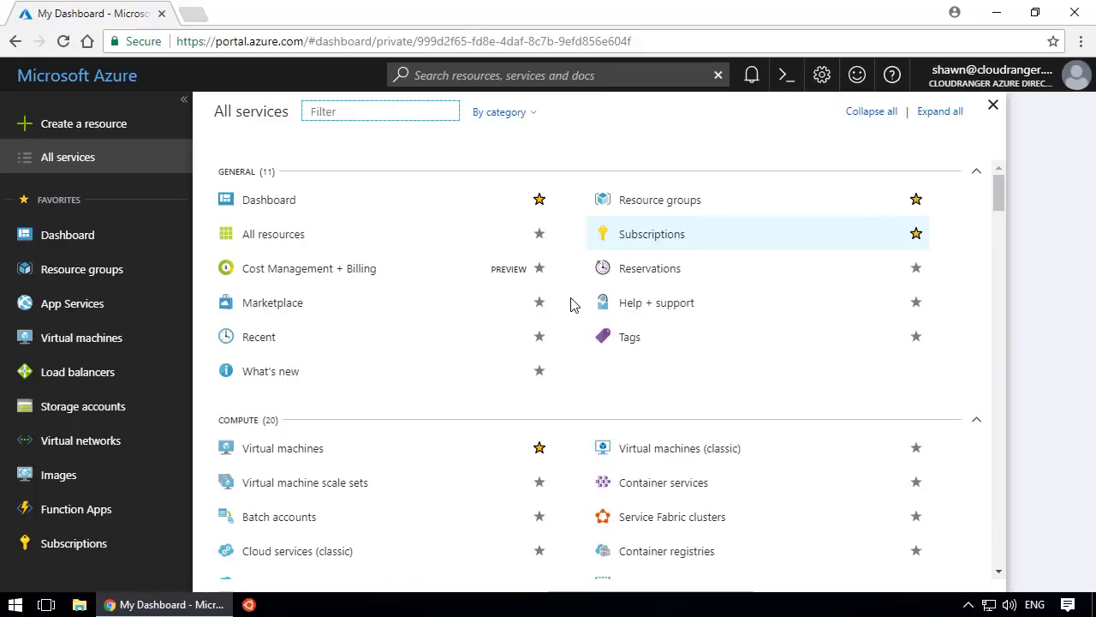
pyautogui.scroll(-15, 583, 299)
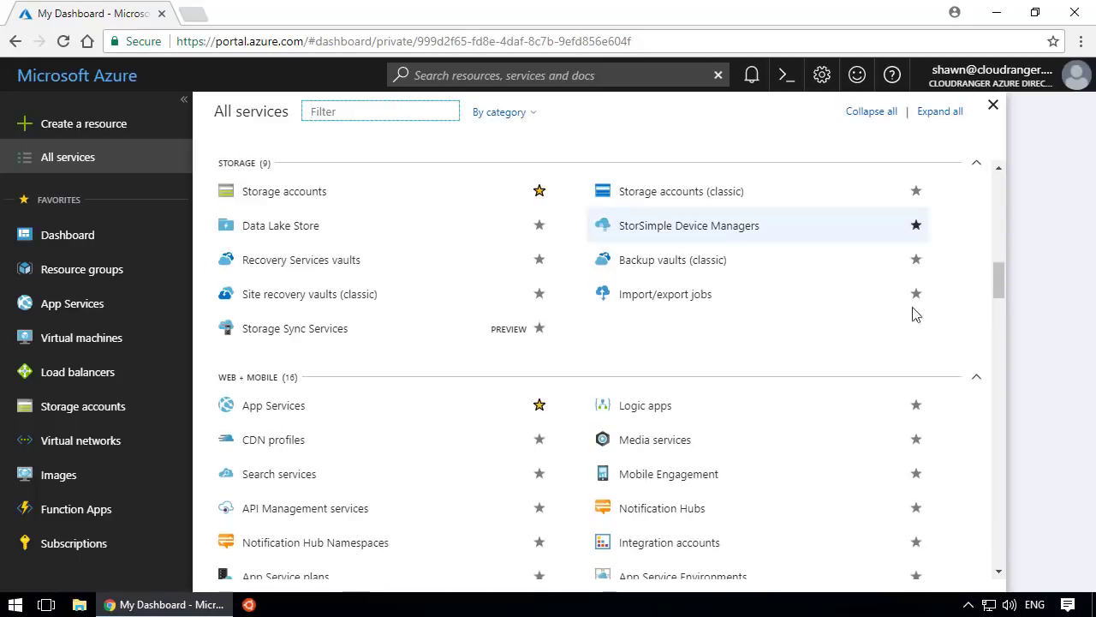
pyautogui.scroll(-20, 804, 375)
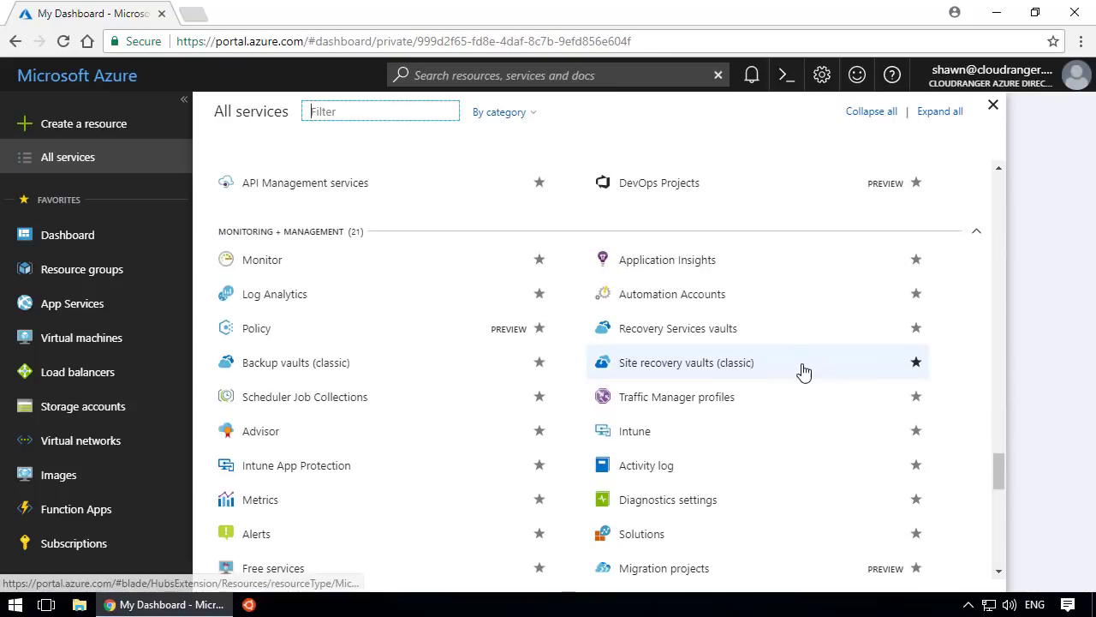
pyautogui.scroll(20, 803, 374)
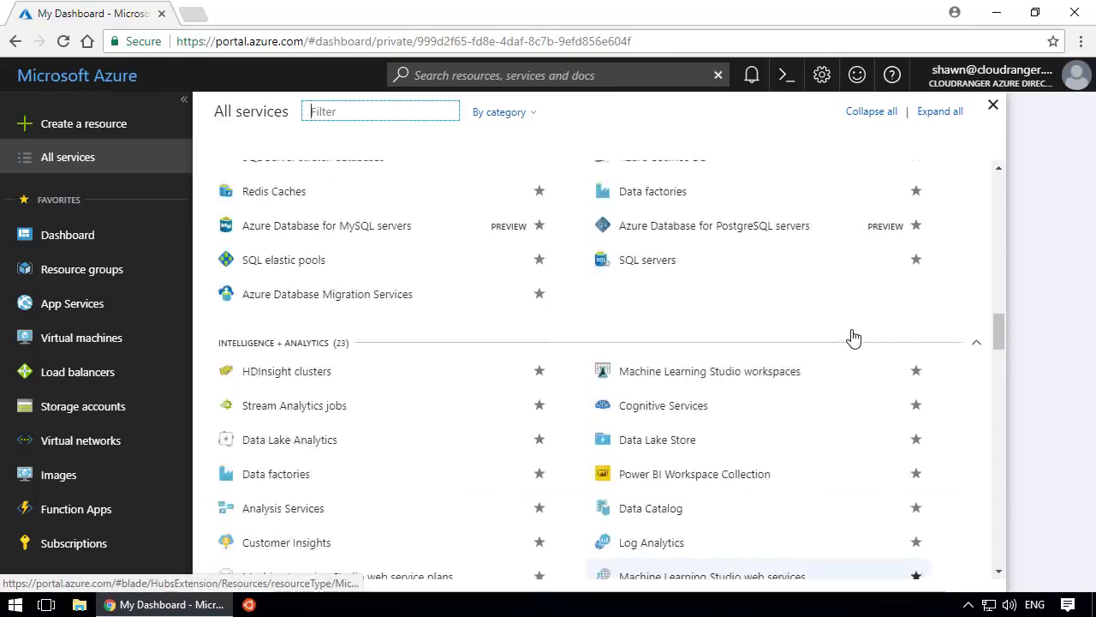
pyautogui.scroll(10, 831, 326)
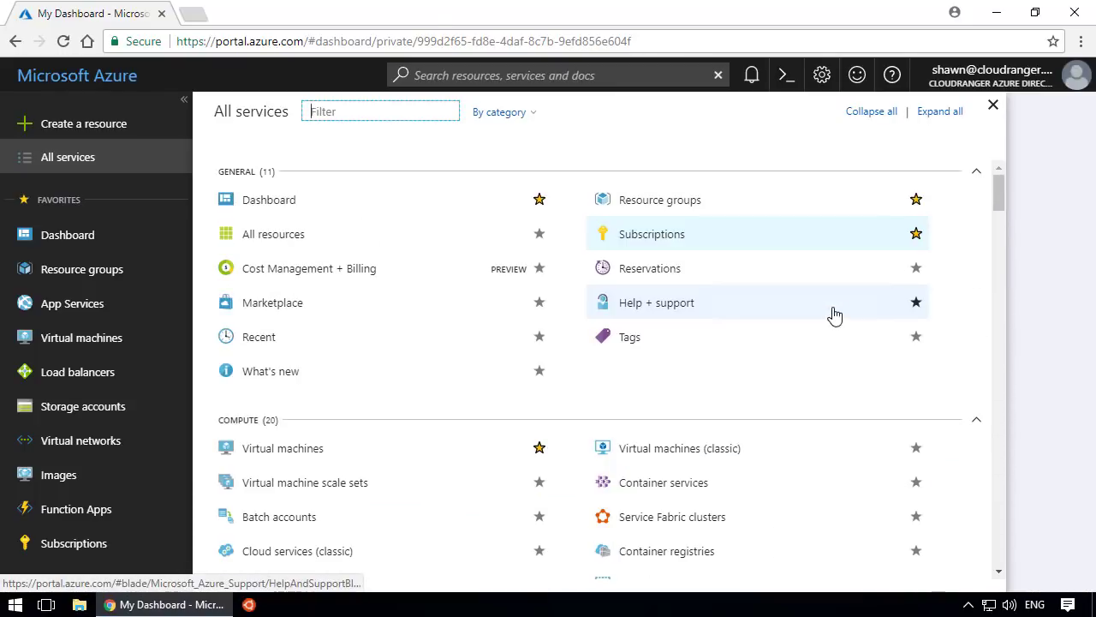
pyautogui.click(993, 107)
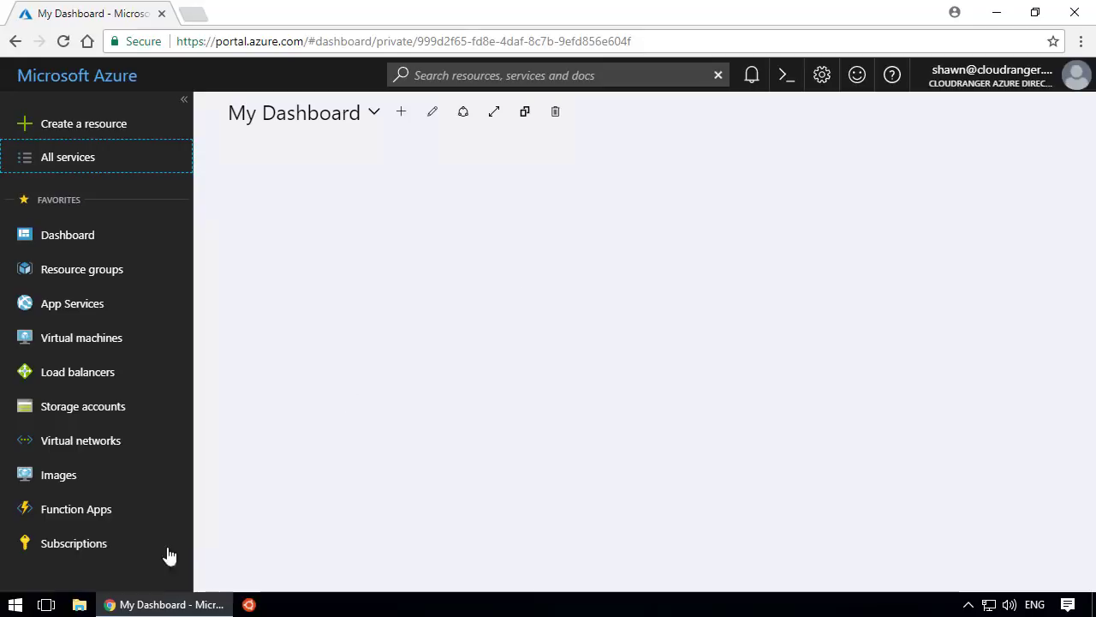
# Open the Subscriptions page from the favorites and check the extra options of the listed subscription.
pyautogui.click(79, 548)
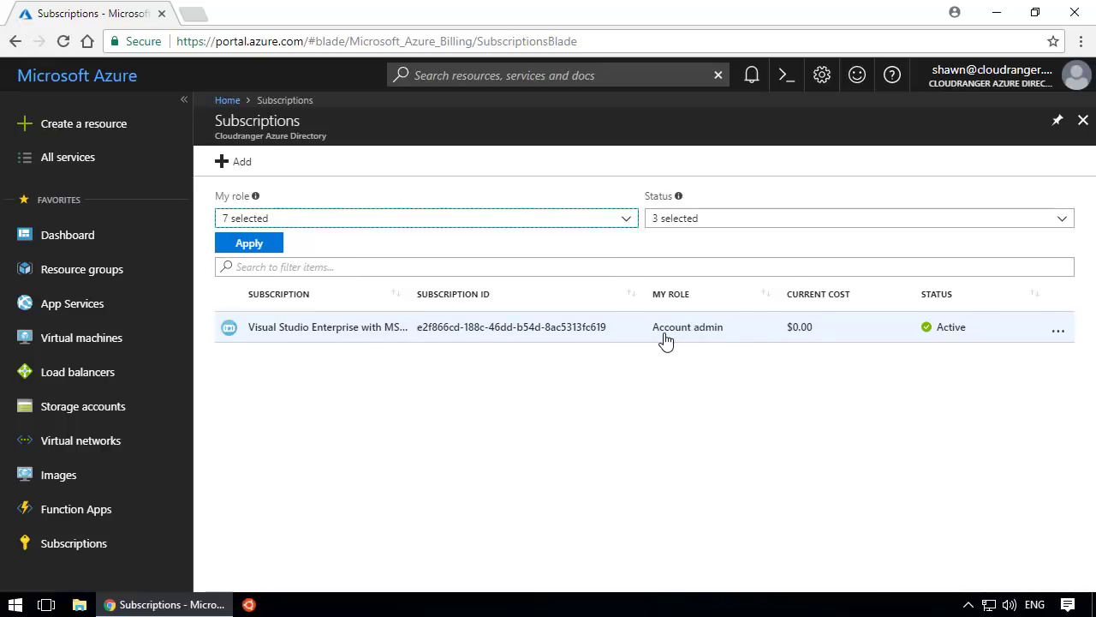
pyautogui.click(1060, 332)
pyautogui.click(790, 410)
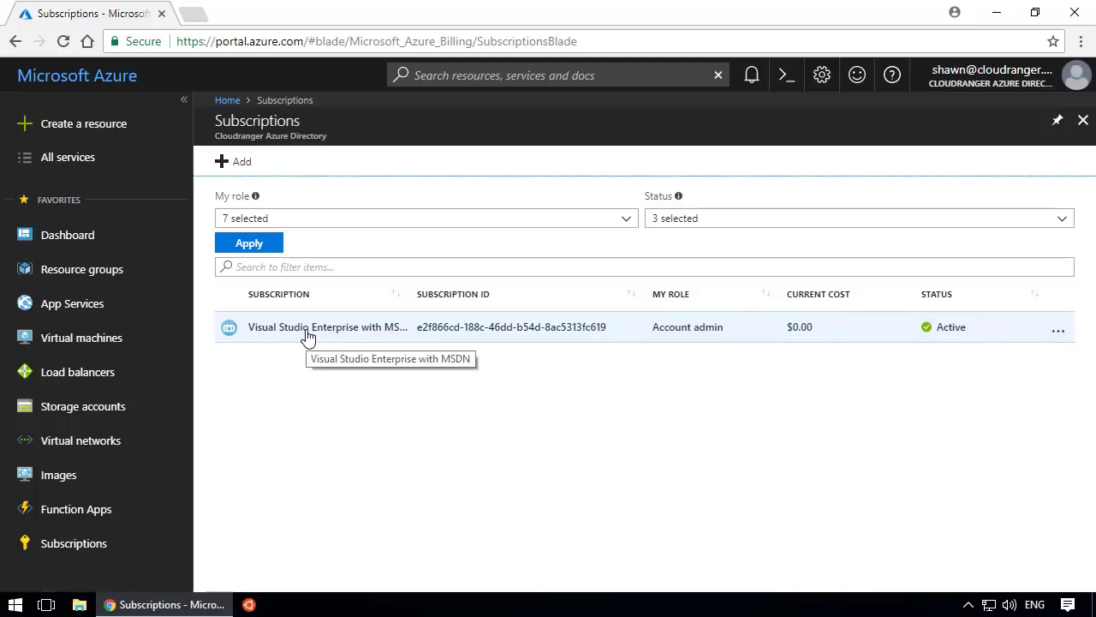
# Open the Visual Studio Enterprise with MSDN subscription and review its overview, including costs by resource and spending rate and forecast.
pyautogui.click(307, 335)
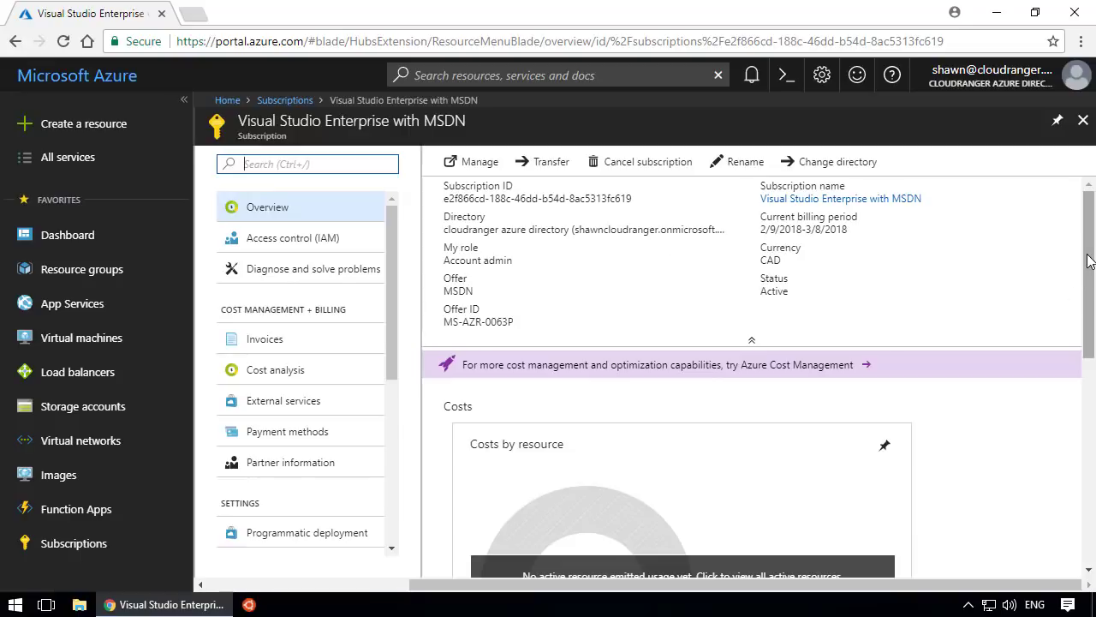
pyautogui.moveTo(1086, 252); pyautogui.dragTo(1081, 497)
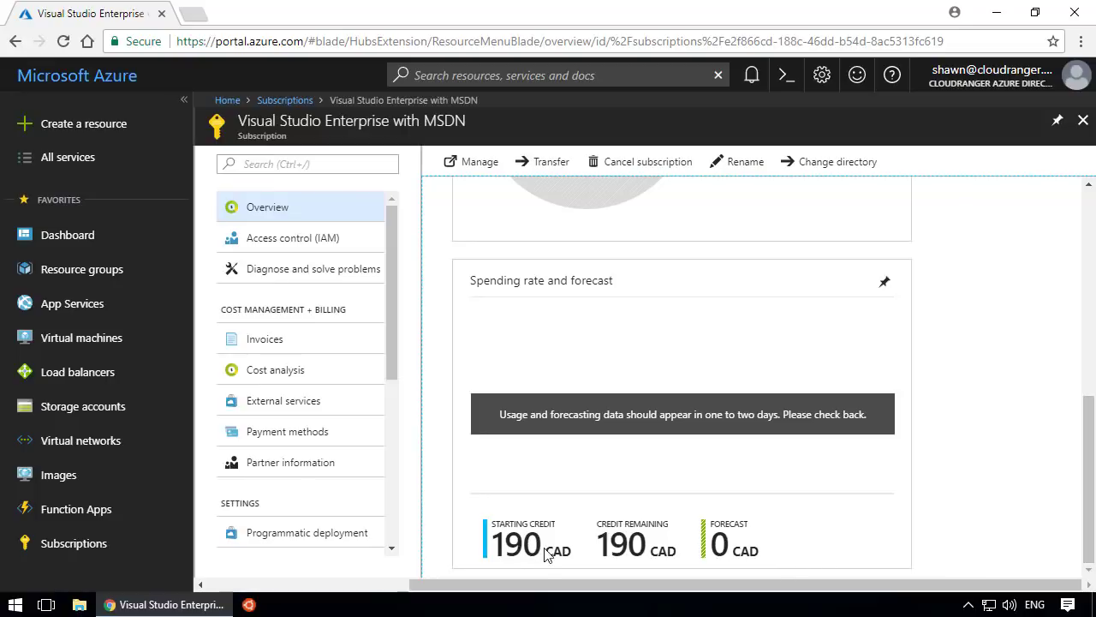
pyautogui.moveTo(1088, 453)
pyautogui.mouseDown()
pyautogui.moveTo(1088, 272)
pyautogui.moveTo(1091, 456)
pyautogui.mouseUp()
# Review the subscription's invoices, cost analysis and payment methods, closing the subscription pages to return to My Dashboard.
pyautogui.click(318, 341)
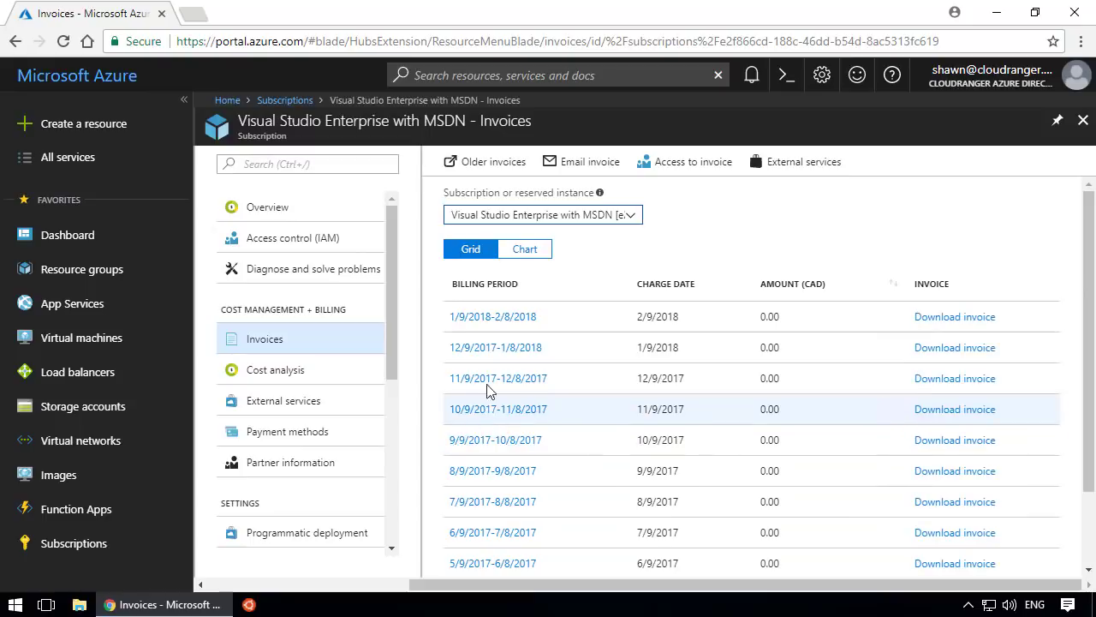
pyautogui.click(311, 377)
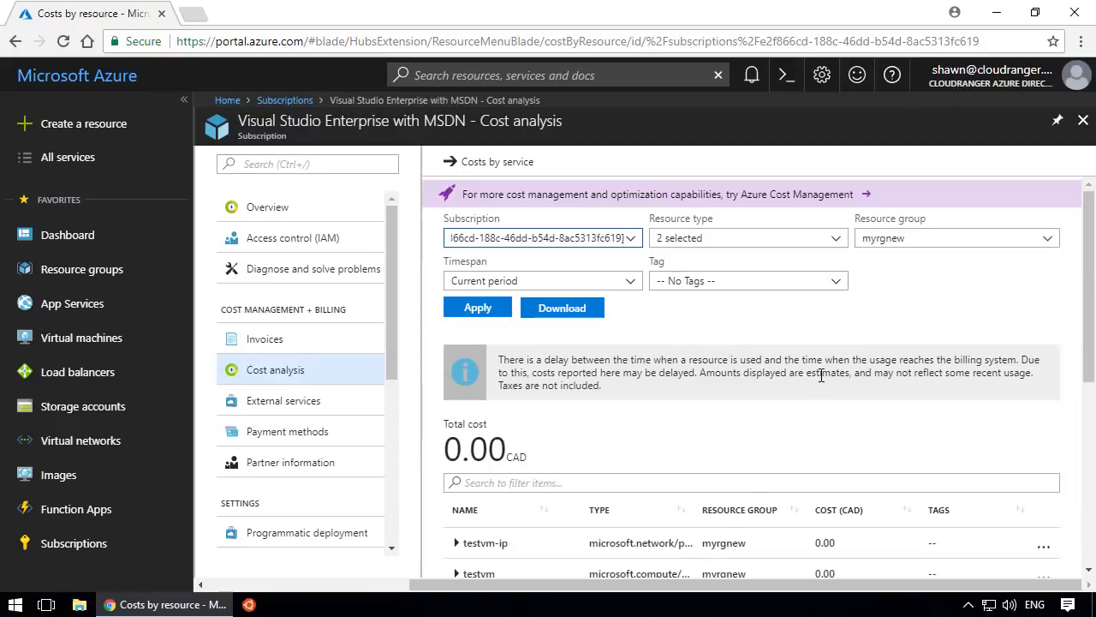
pyautogui.click(286, 436)
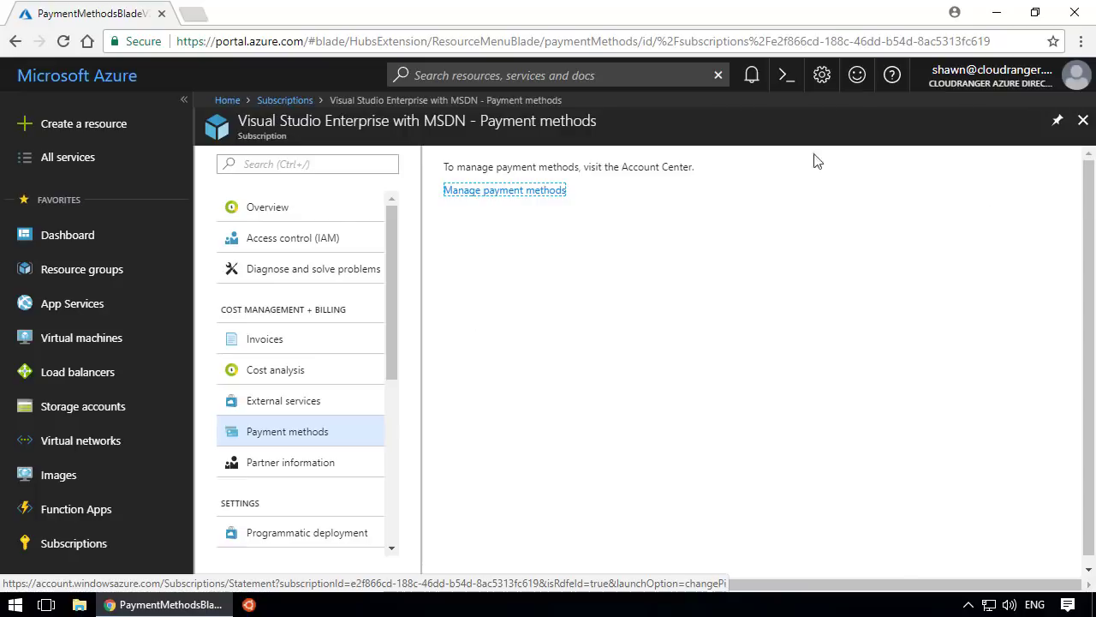
pyautogui.click(1083, 120)
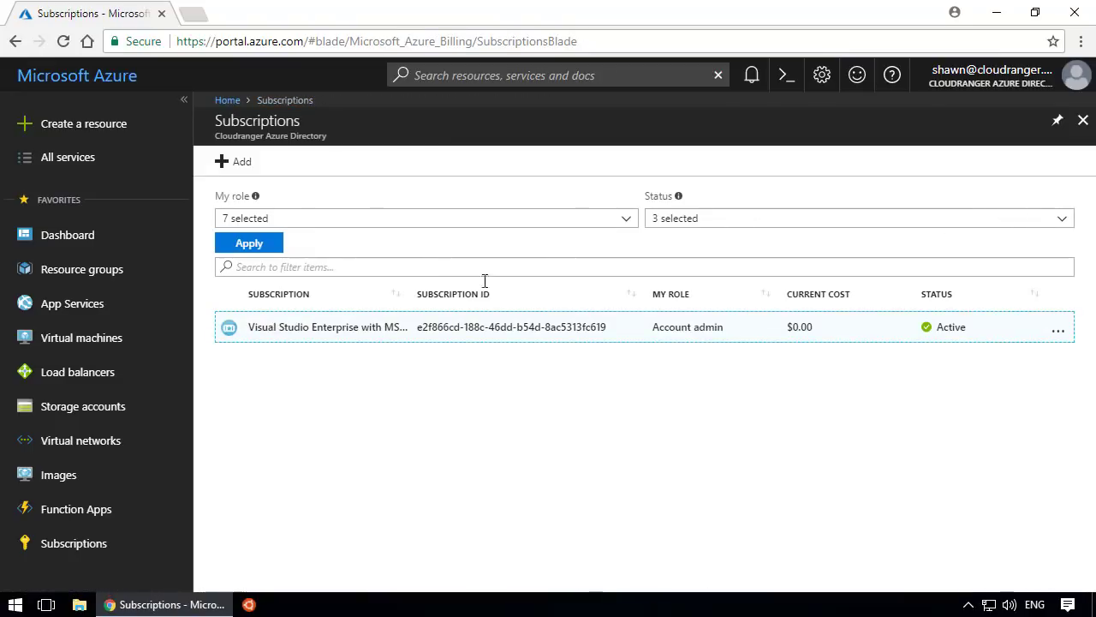
pyautogui.click(1083, 120)
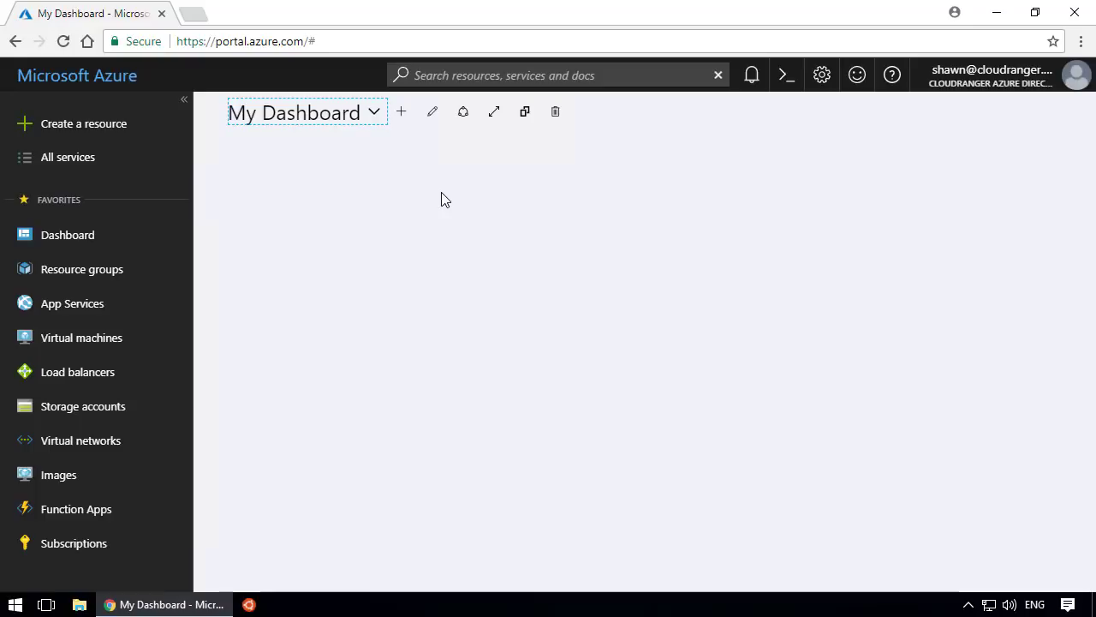
# View the Resource groups and Virtual machines pages from the favorites, and briefly check the full service list.
pyautogui.click(75, 274)
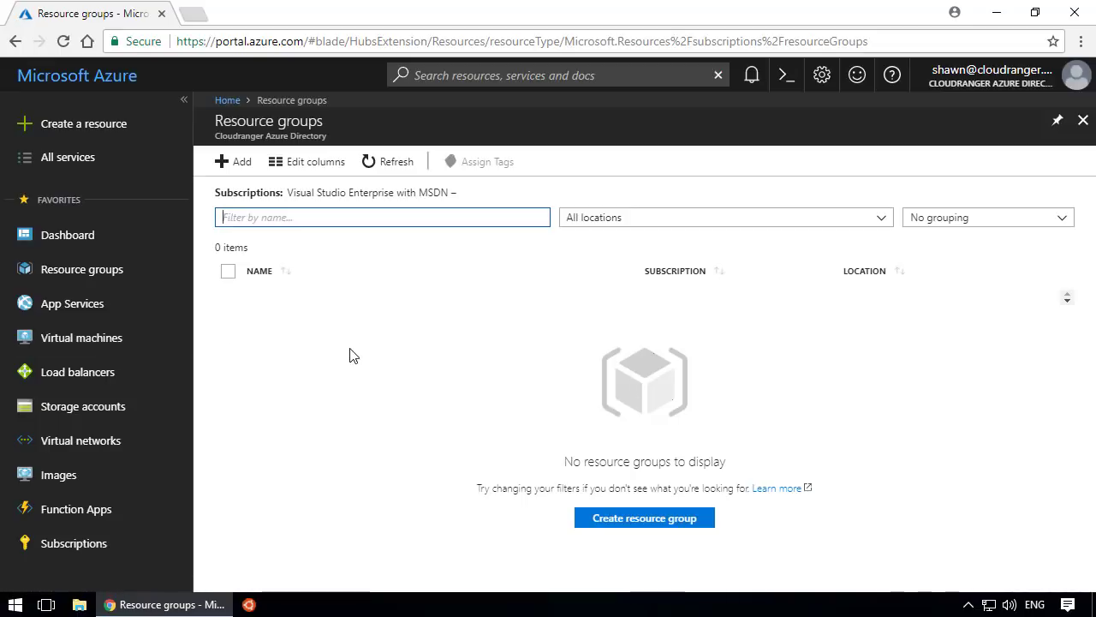
pyautogui.click(47, 338)
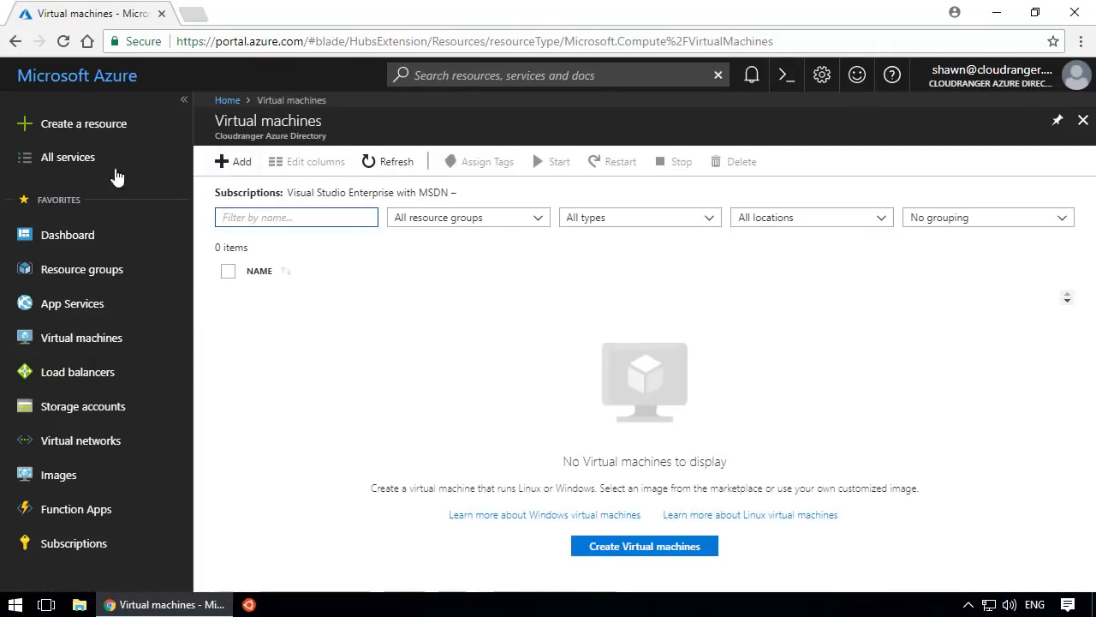
pyautogui.click(53, 163)
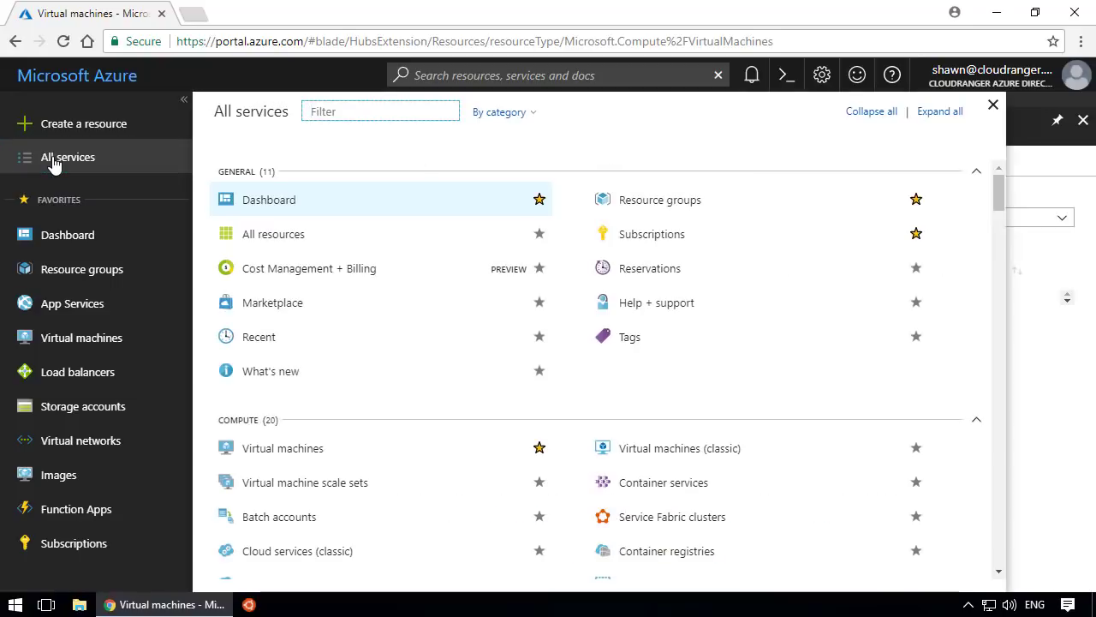
pyautogui.click(993, 104)
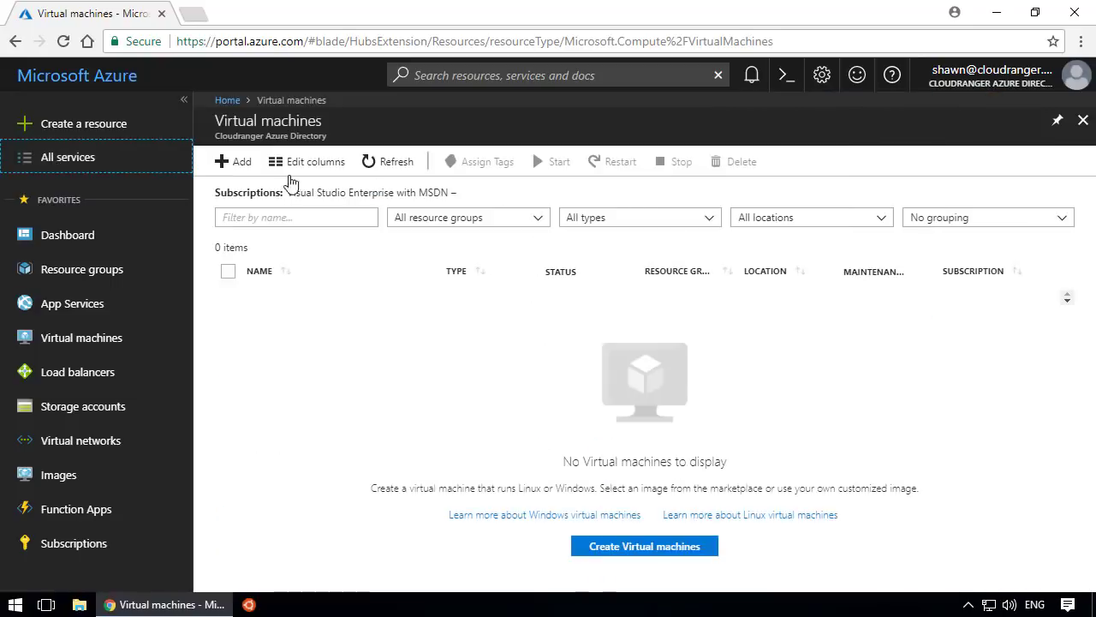
# Start creating a resource and show the full Azure Marketplace with its category list and search field.
pyautogui.click(34, 125)
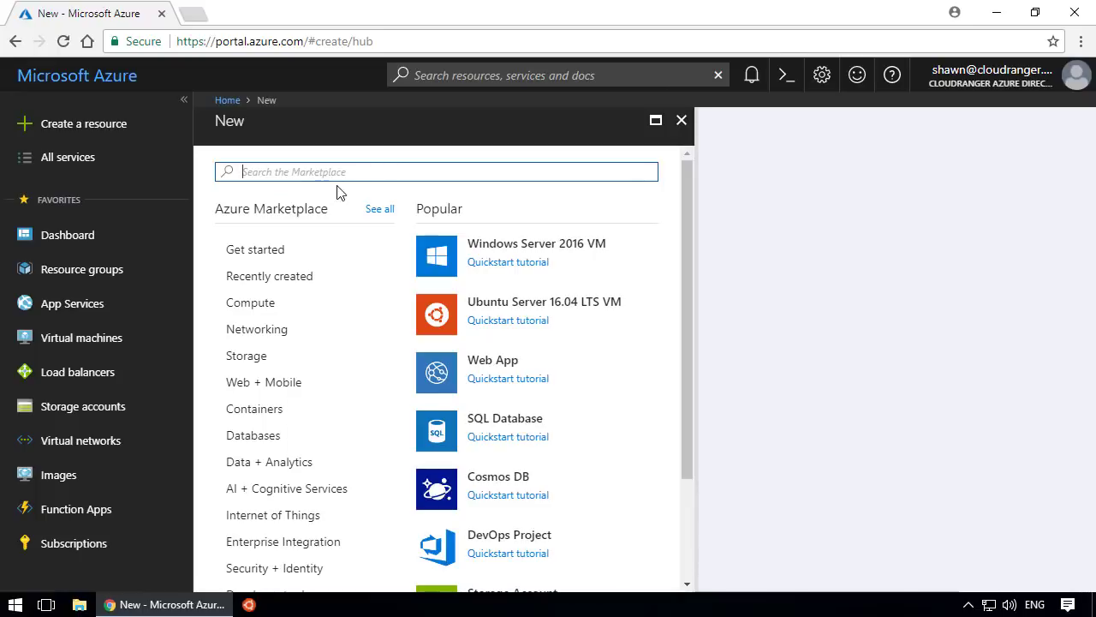
pyautogui.click(389, 210)
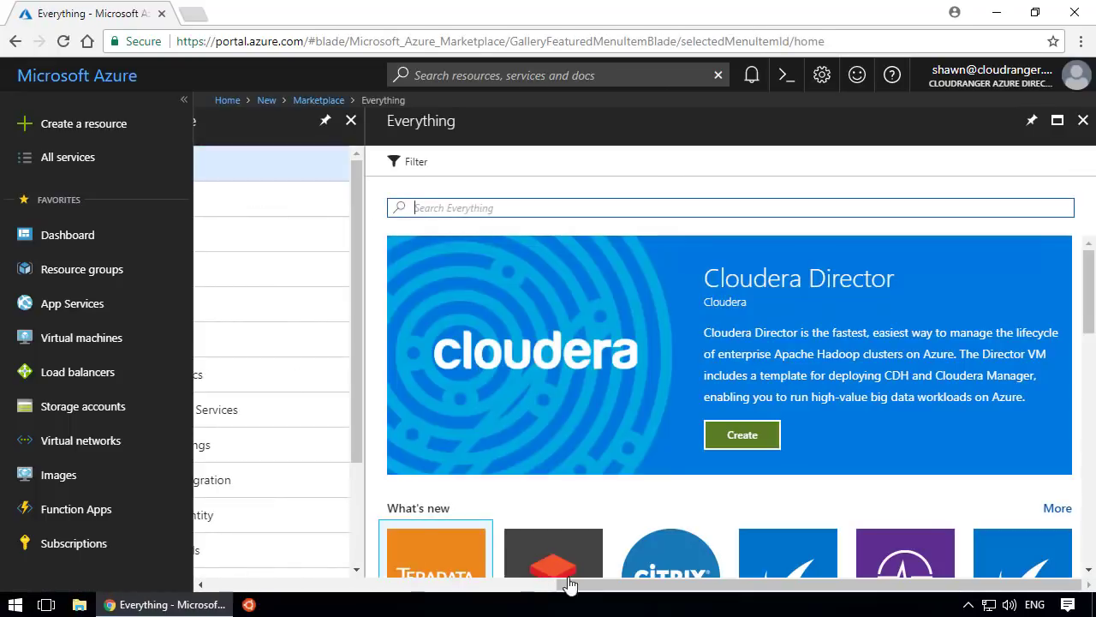
pyautogui.moveTo(502, 587)
pyautogui.mouseDown()
pyautogui.moveTo(417, 590)
pyautogui.moveTo(518, 591)
pyautogui.mouseUp()
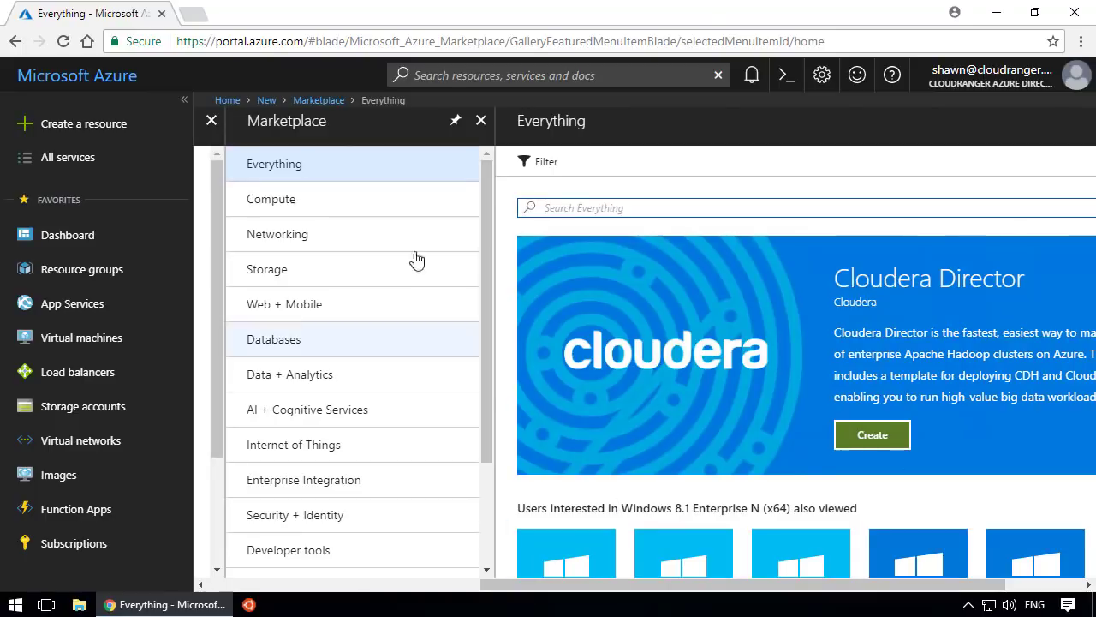
pyautogui.click(569, 210)
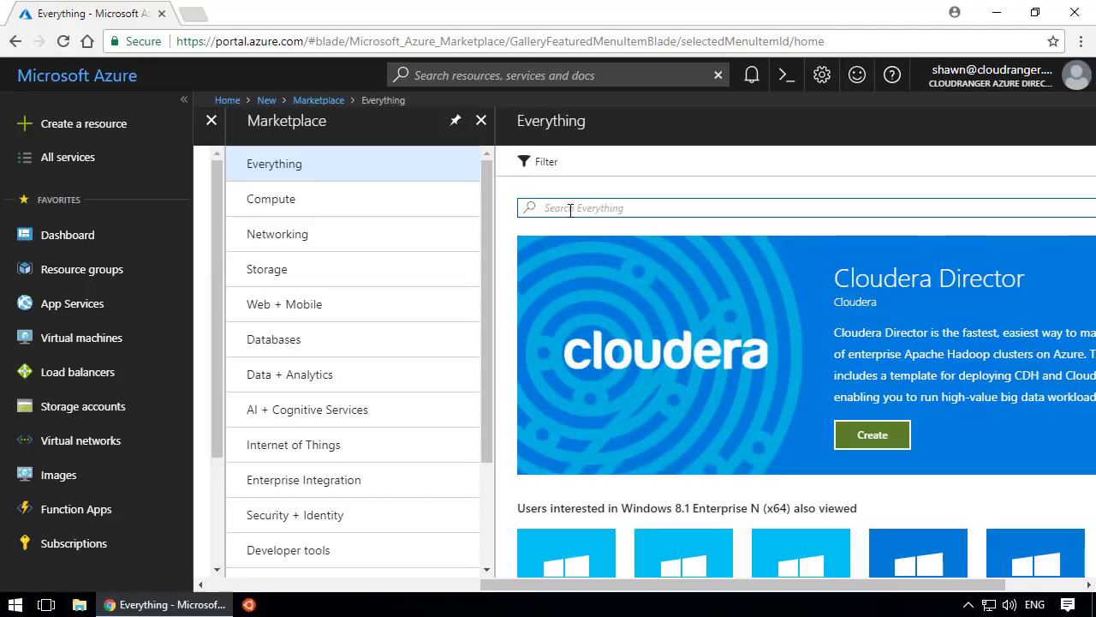
# Browse the Marketplace's Compute category, examining the offers from Recommended and Virtual Machine Images down to Service Catalog managed applications.
pyautogui.click(276, 213)
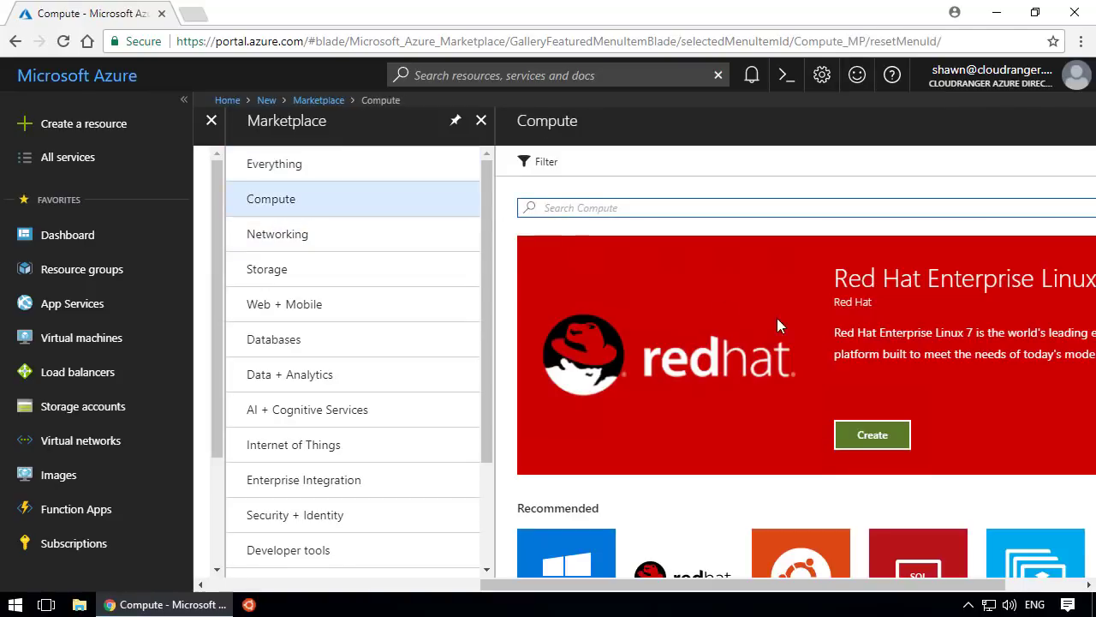
pyautogui.moveTo(548, 591); pyautogui.dragTo(653, 594)
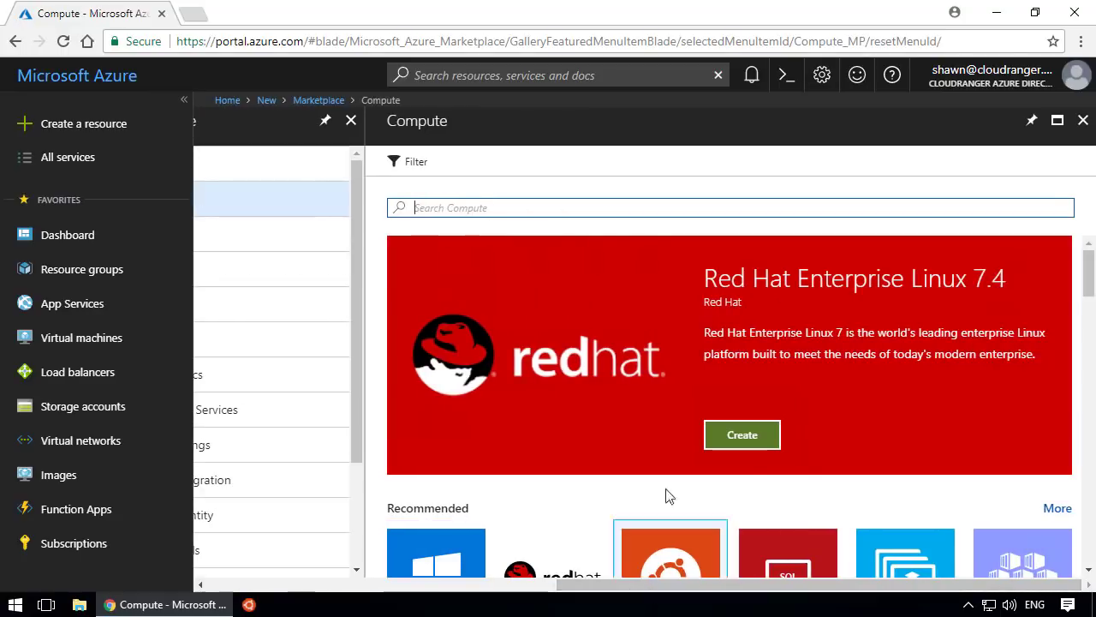
pyautogui.scroll(-2, 620, 350)
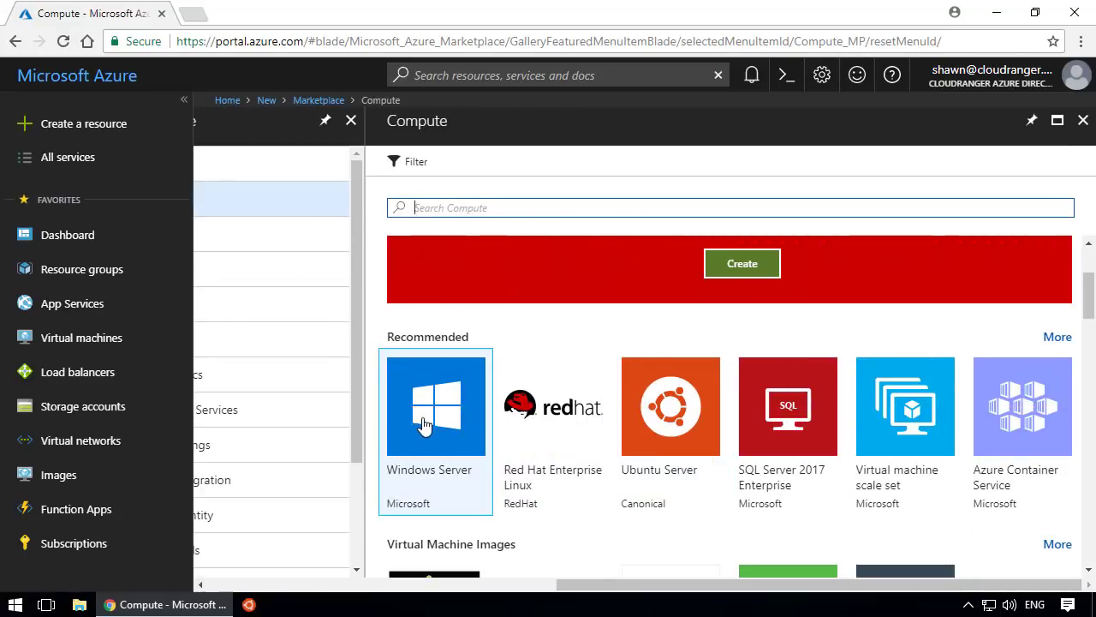
pyautogui.scroll(-3, 424, 433)
pyautogui.scroll(2, 668, 403)
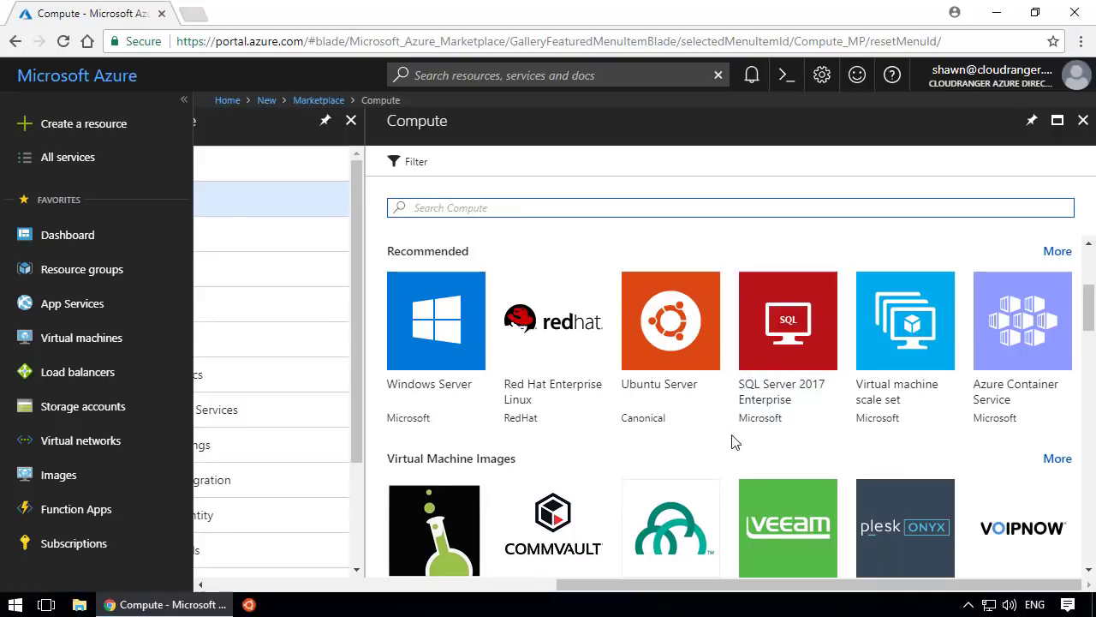
pyautogui.scroll(-1, 730, 447)
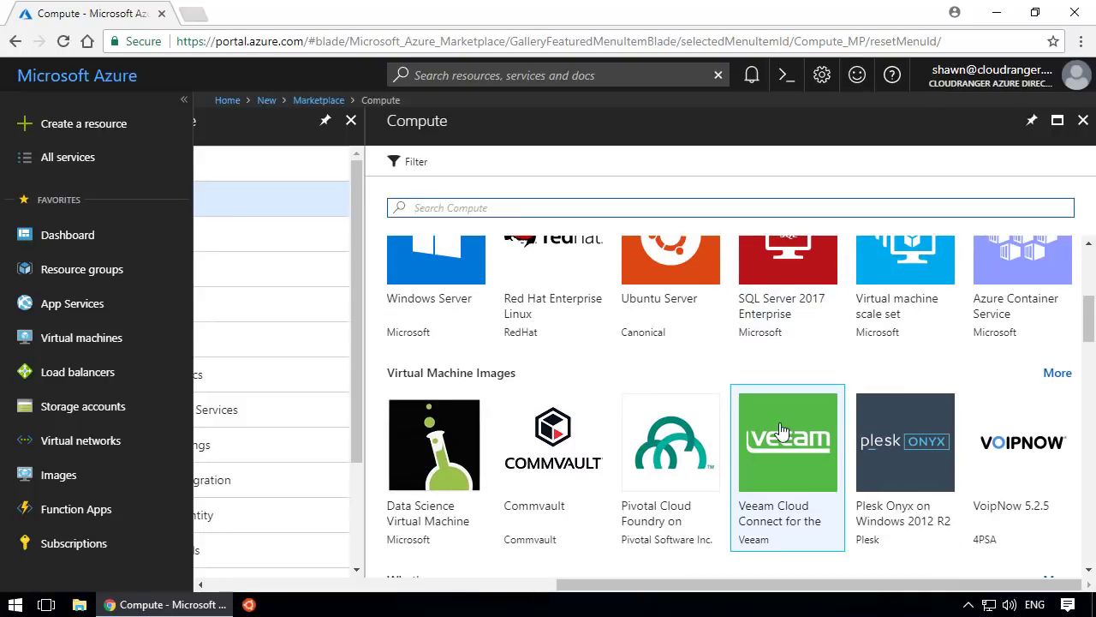
pyautogui.scroll(-3, 780, 431)
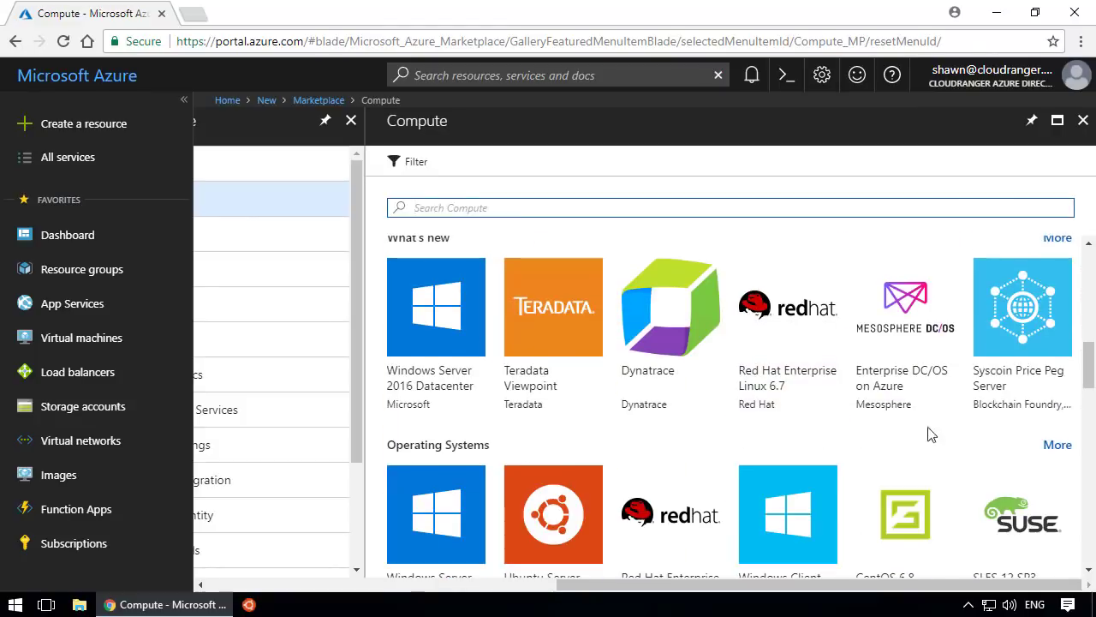
pyautogui.scroll(-10, 1021, 441)
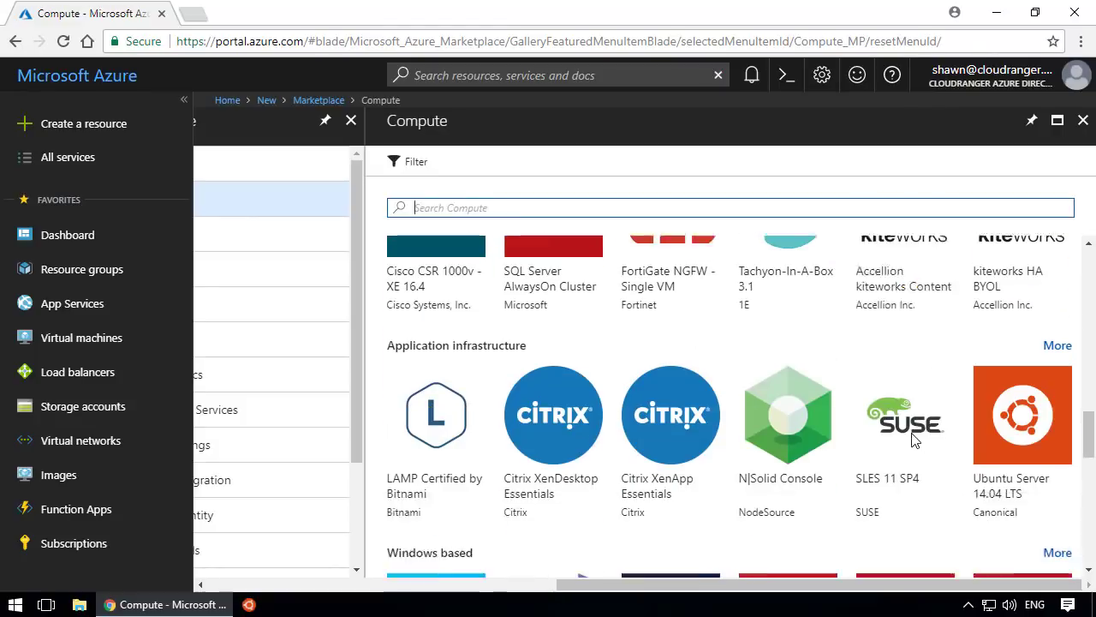
pyautogui.scroll(3, 882, 432)
pyautogui.scroll(3, 411, 351)
pyautogui.scroll(-3, 595, 391)
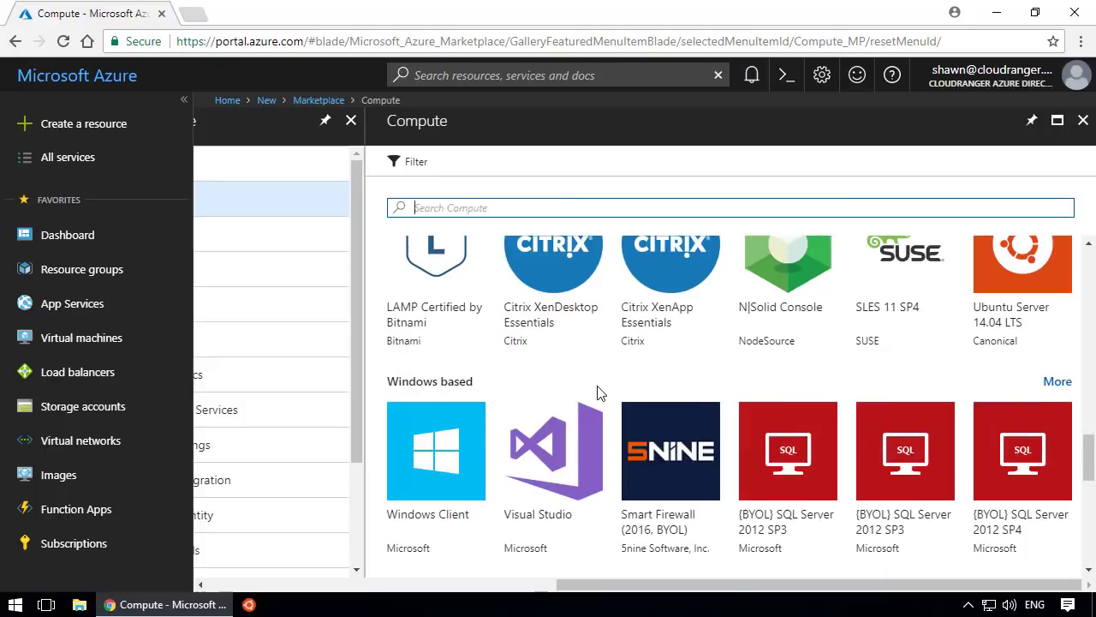
pyautogui.scroll(-3, 600, 393)
pyautogui.scroll(-3, 592, 417)
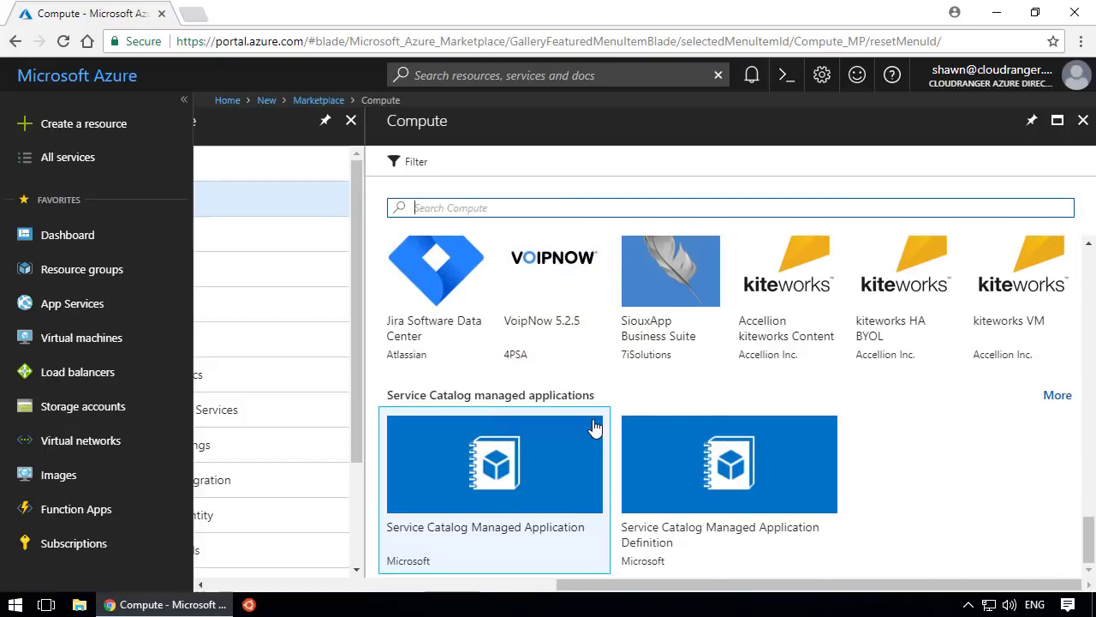
# Look back over the Compute category's Linux based, Windows based and Application infrastructure offers up to the featured offer.
pyautogui.scroll(3, 983, 514)
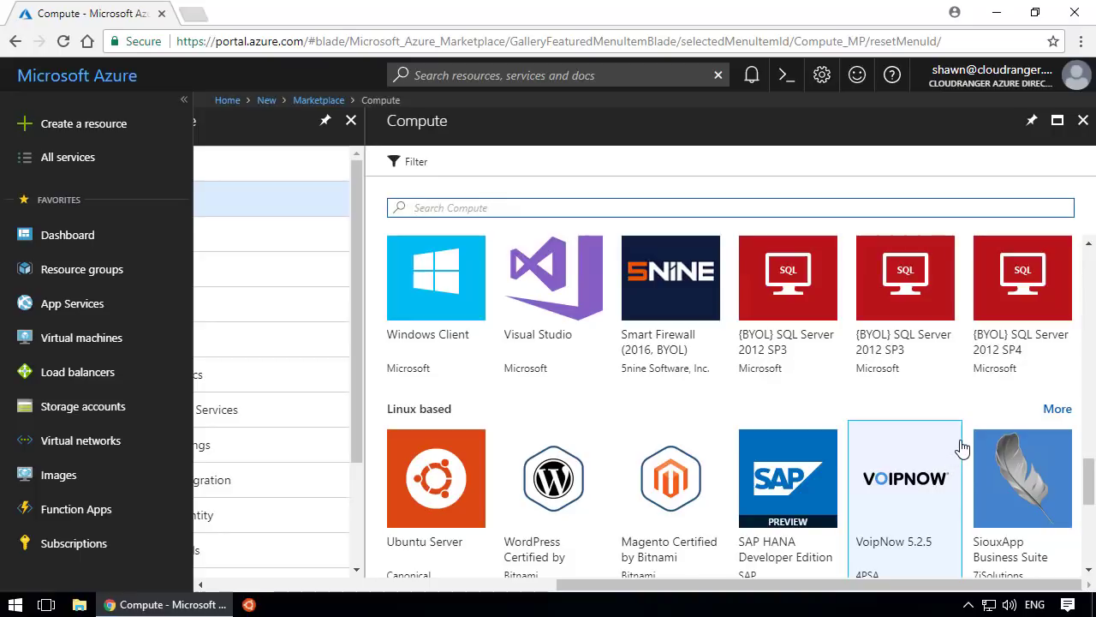
pyautogui.scroll(5, 968, 438)
pyautogui.scroll(-3, 968, 439)
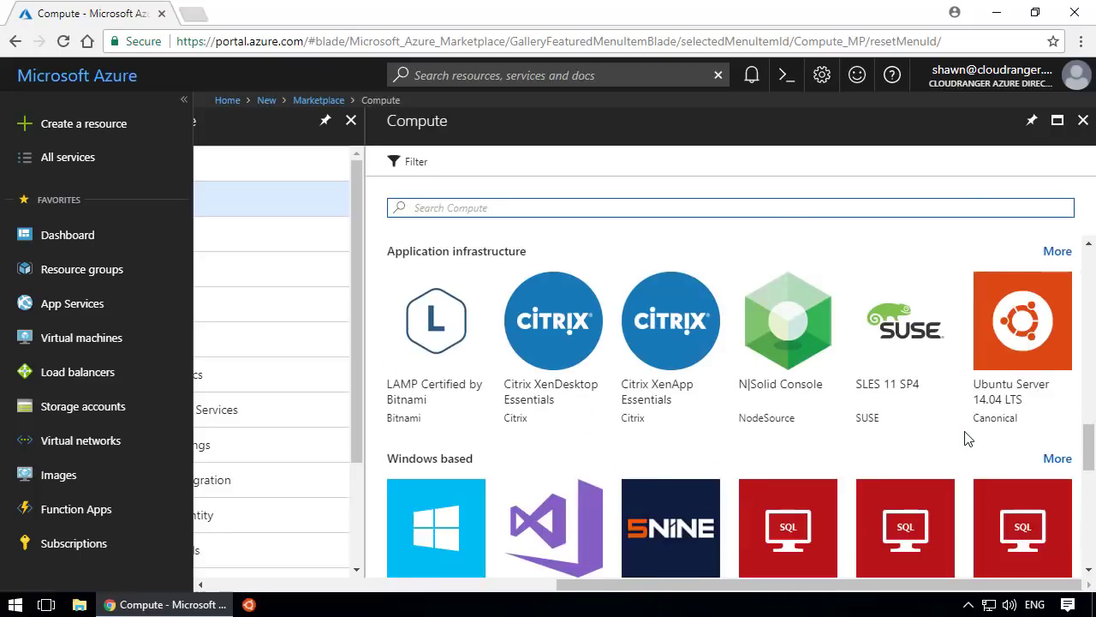
pyautogui.scroll(6, 966, 439)
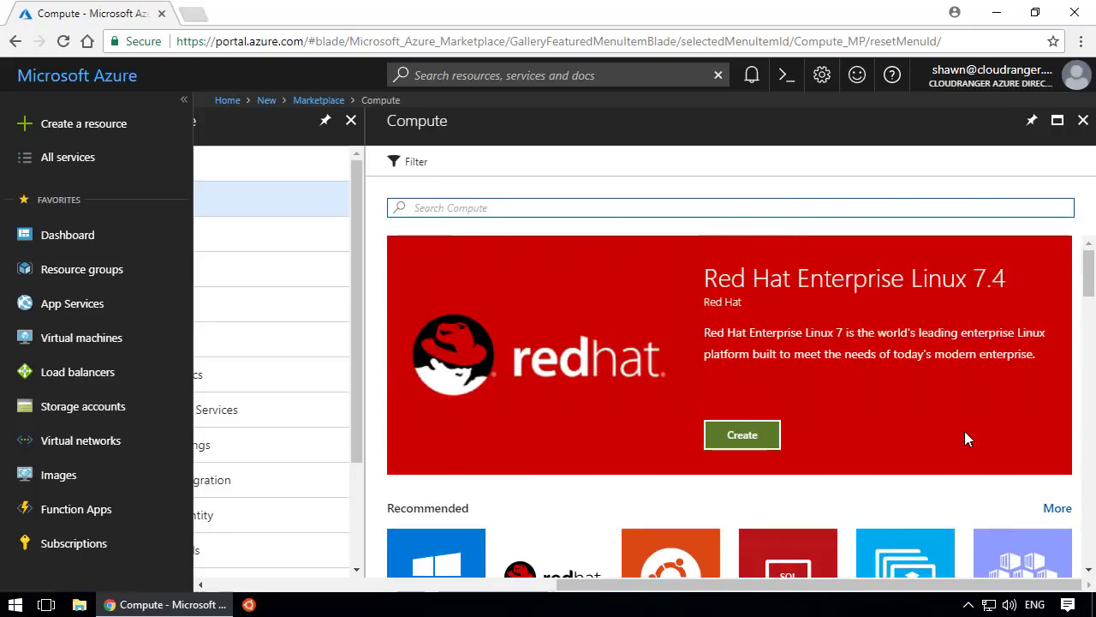
# Browse the Marketplace's Networking category, examining the Recommended, What's new and Appliances offers.
pyautogui.moveTo(853, 588); pyautogui.dragTo(659, 591)
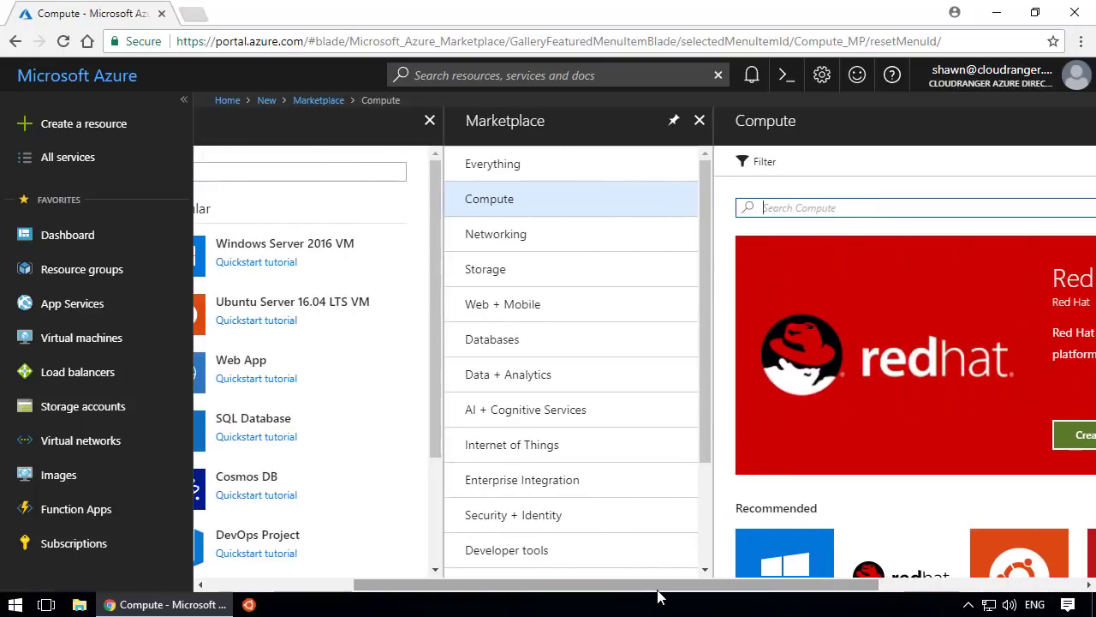
pyautogui.click(554, 249)
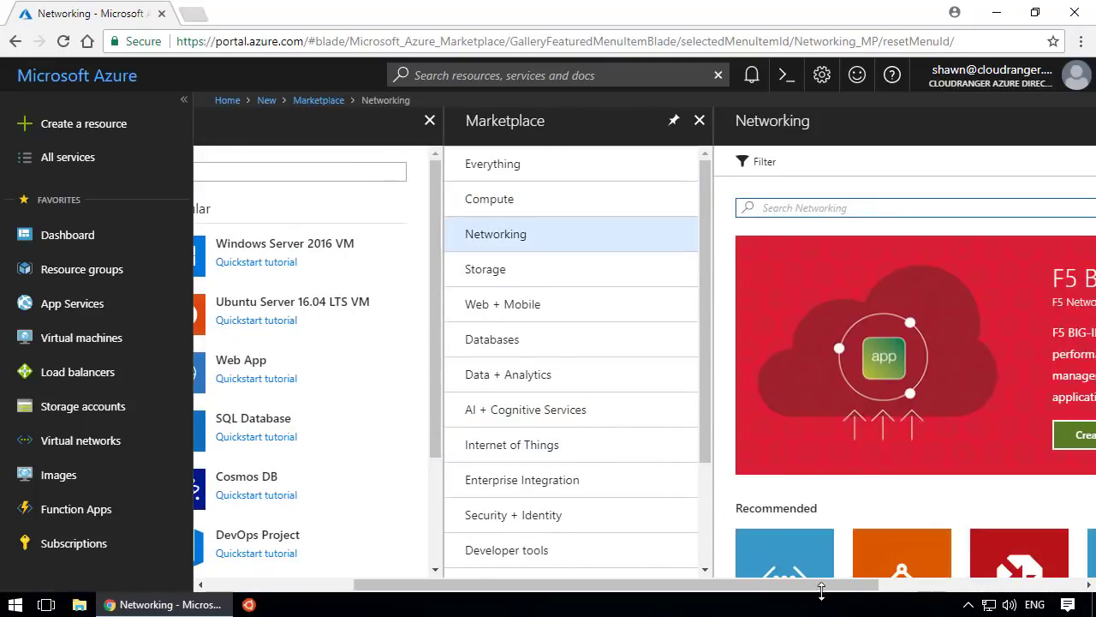
pyautogui.moveTo(820, 589); pyautogui.dragTo(1036, 598)
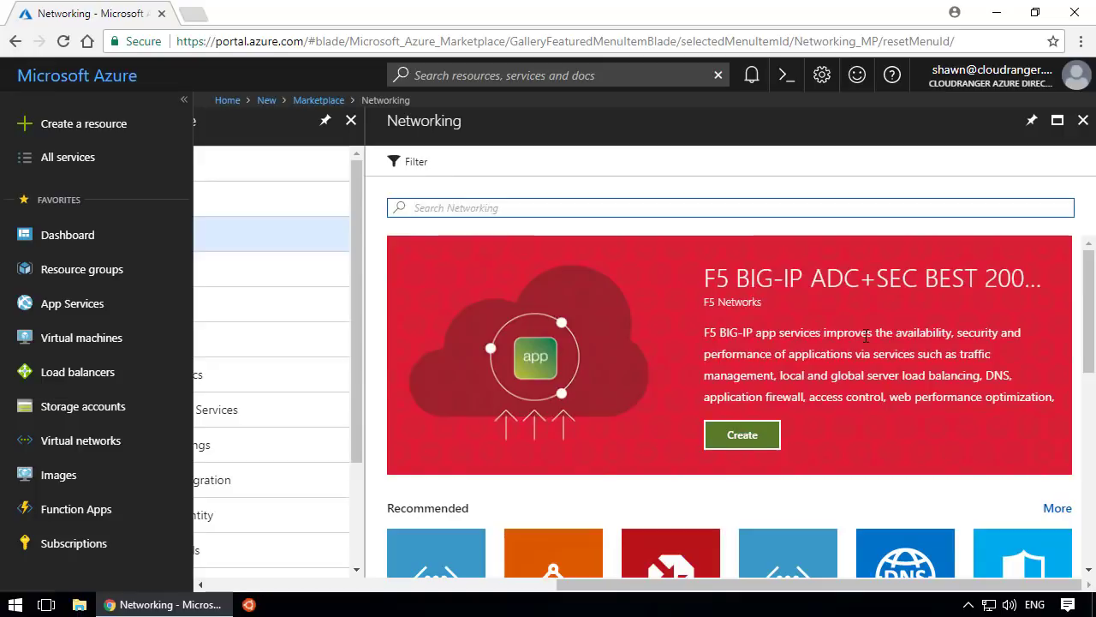
pyautogui.scroll(-3, 863, 335)
pyautogui.scroll(-2, 863, 335)
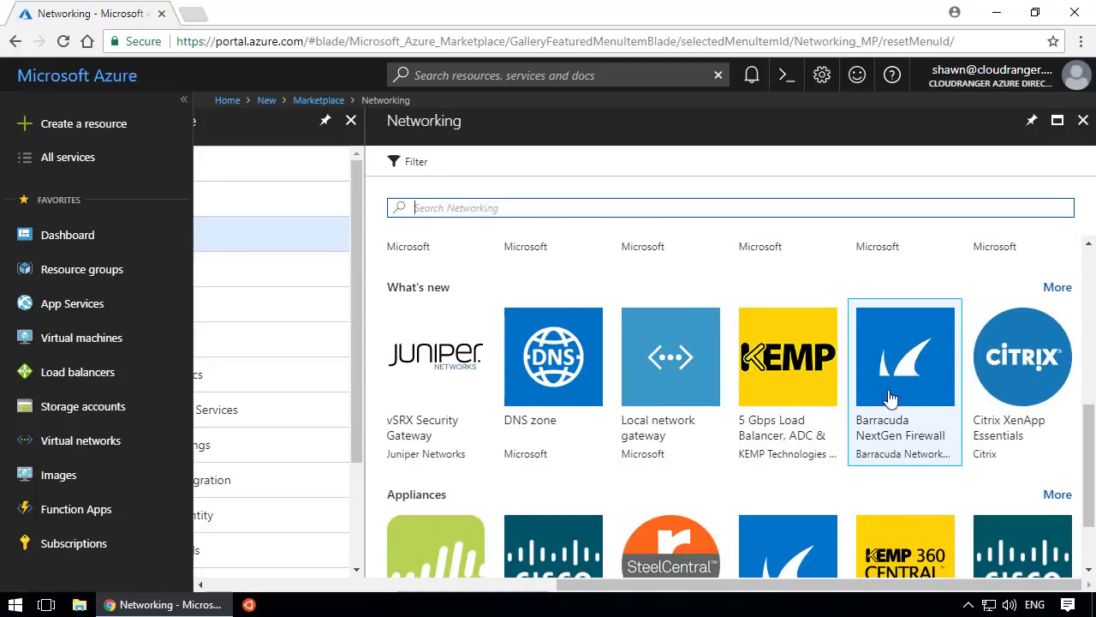
pyautogui.scroll(-1, 891, 405)
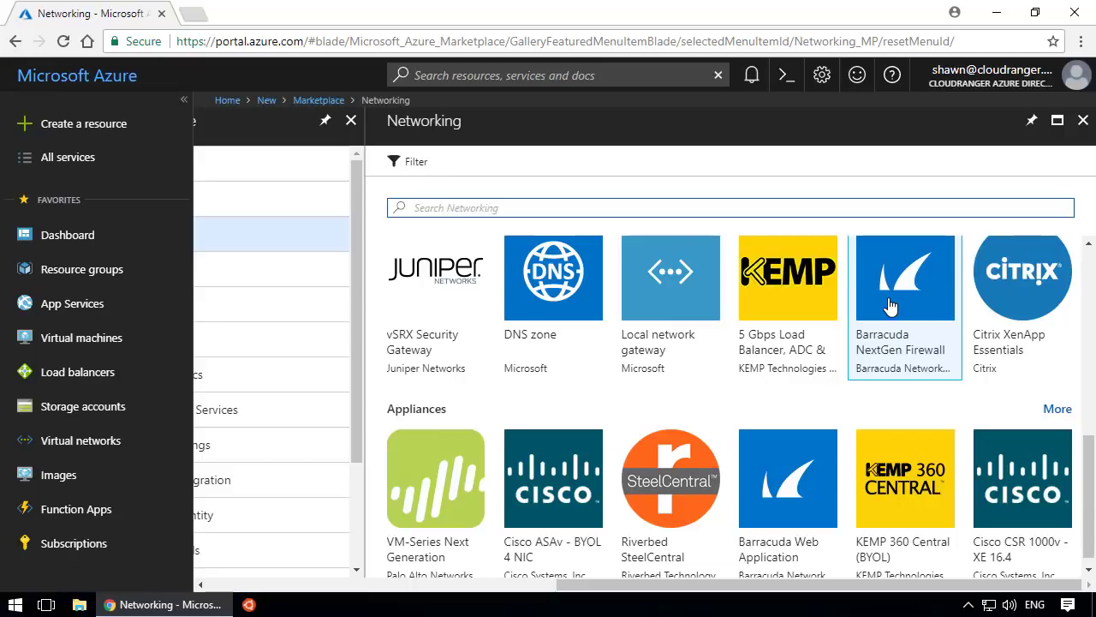
pyautogui.scroll(-1, 890, 307)
pyautogui.scroll(1, 891, 307)
pyautogui.scroll(2, 889, 307)
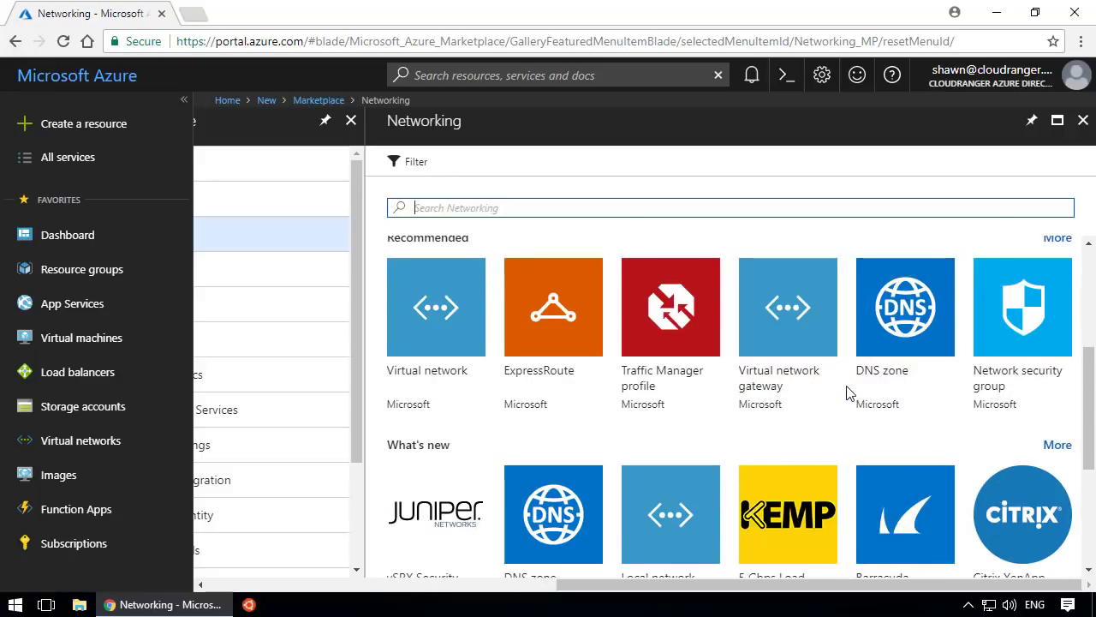
pyautogui.scroll(4, 846, 392)
pyautogui.scroll(-6, 846, 393)
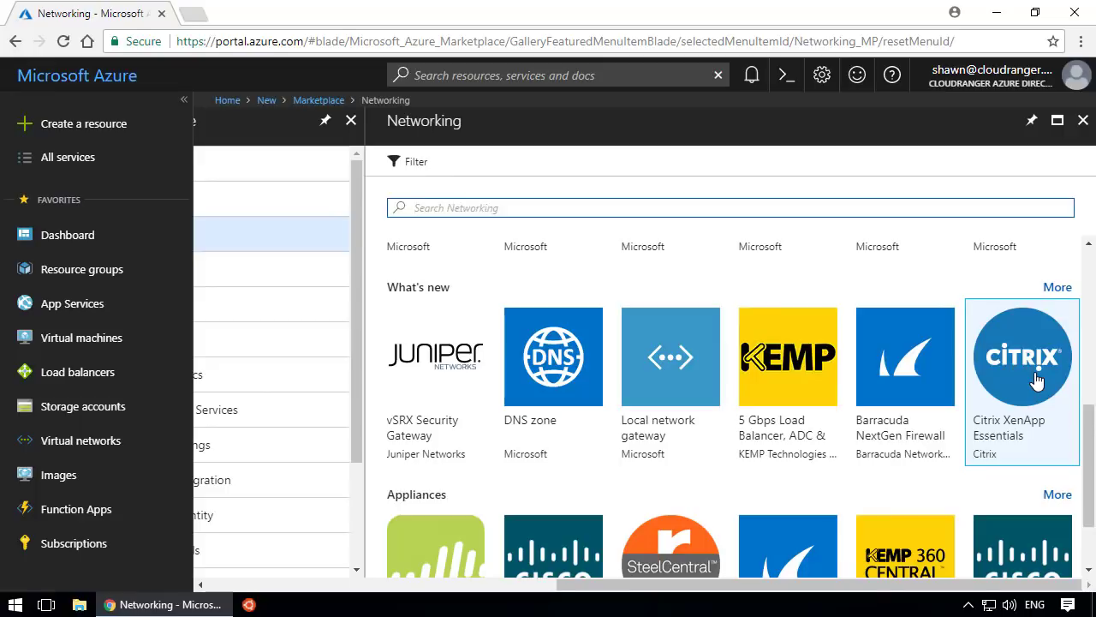
# Browse the Marketplace's Databases category, examining the Recommended and Database servers offers.
pyautogui.moveTo(600, 585); pyautogui.dragTo(393, 581)
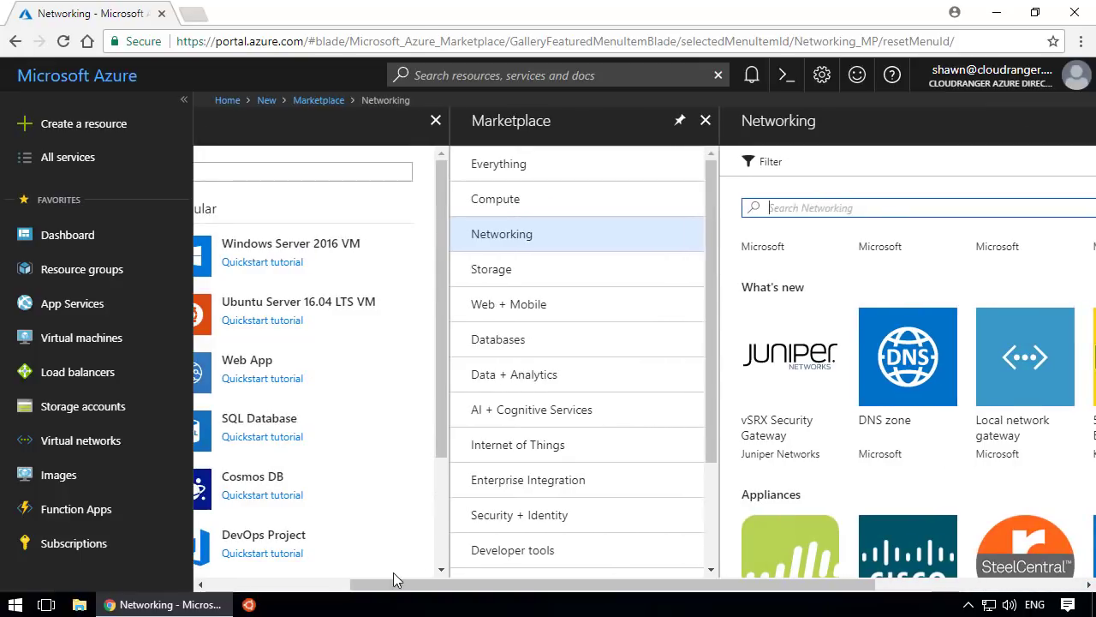
pyautogui.click(551, 341)
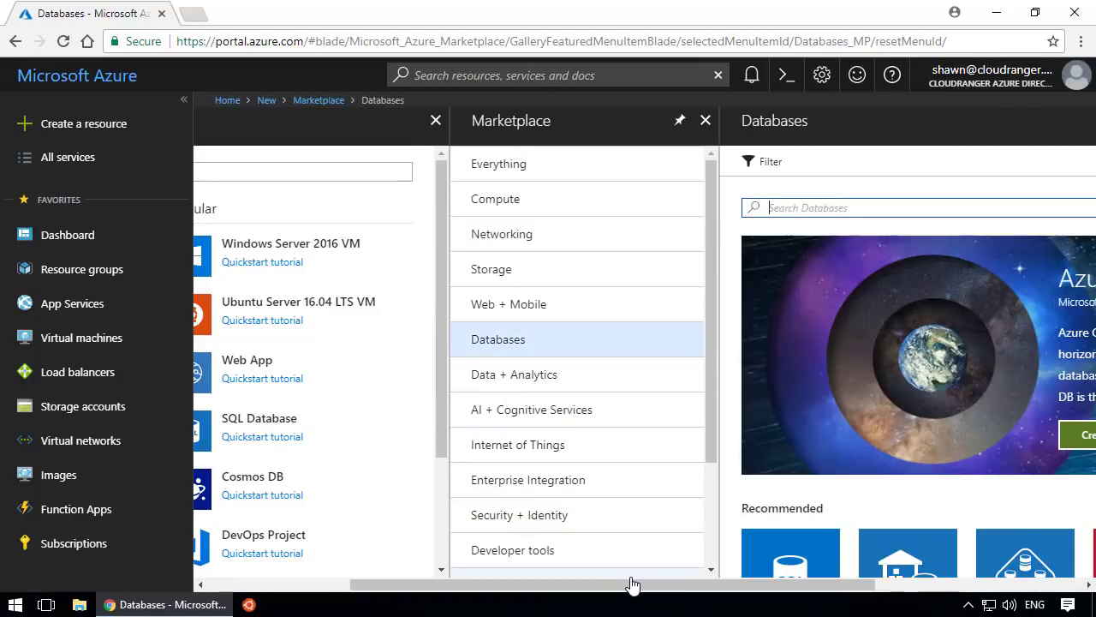
pyautogui.moveTo(632, 585); pyautogui.dragTo(829, 589)
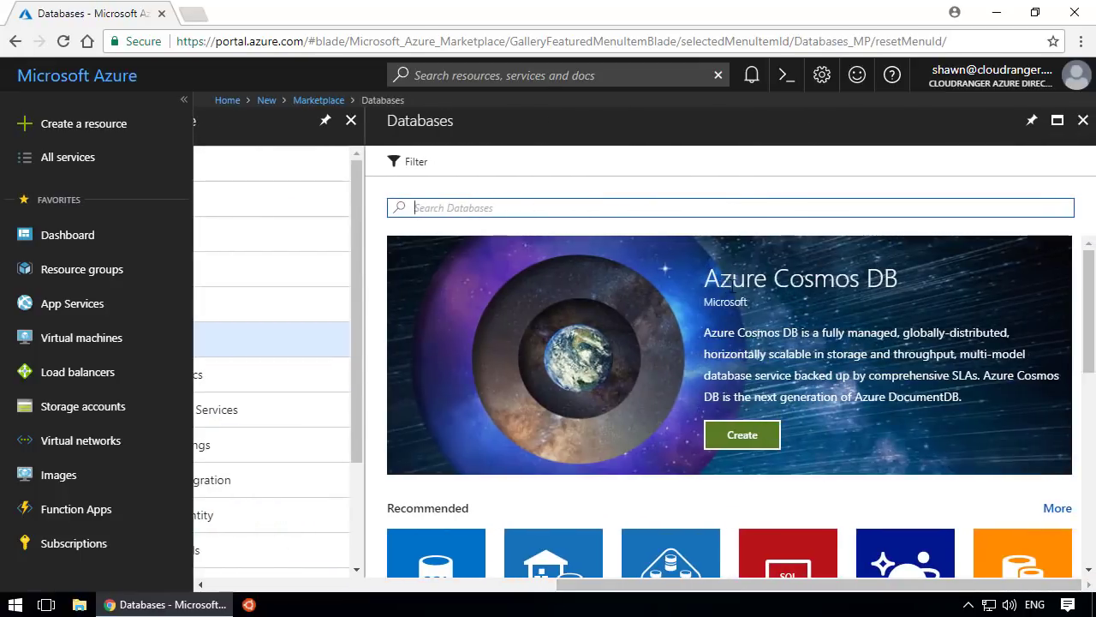
pyautogui.scroll(-3, 886, 392)
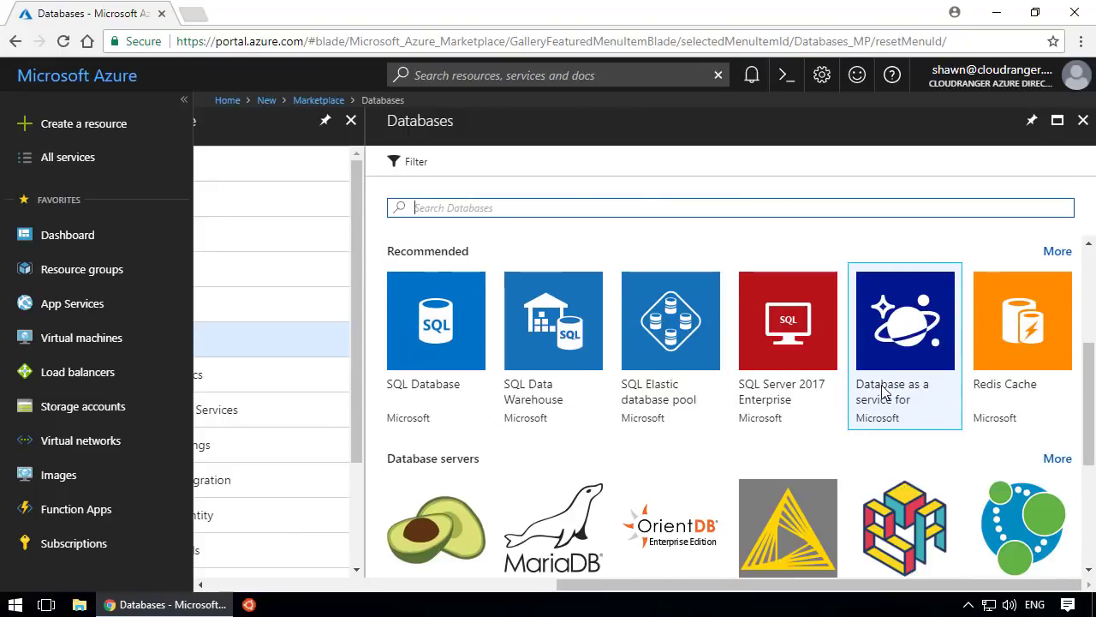
pyautogui.scroll(-2, 621, 380)
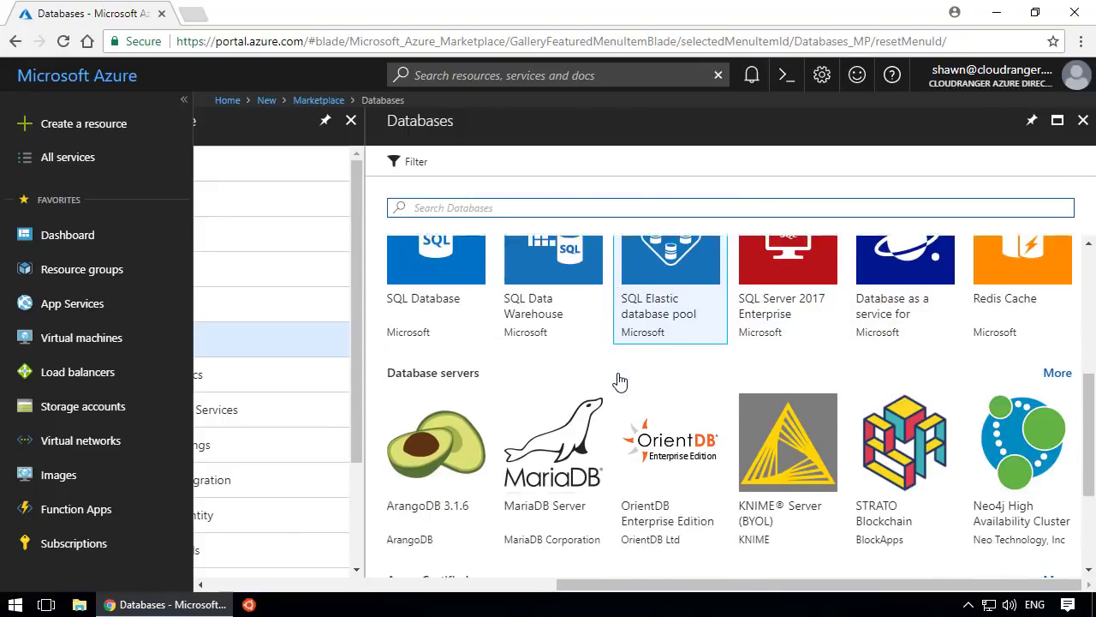
pyautogui.scroll(5, 621, 380)
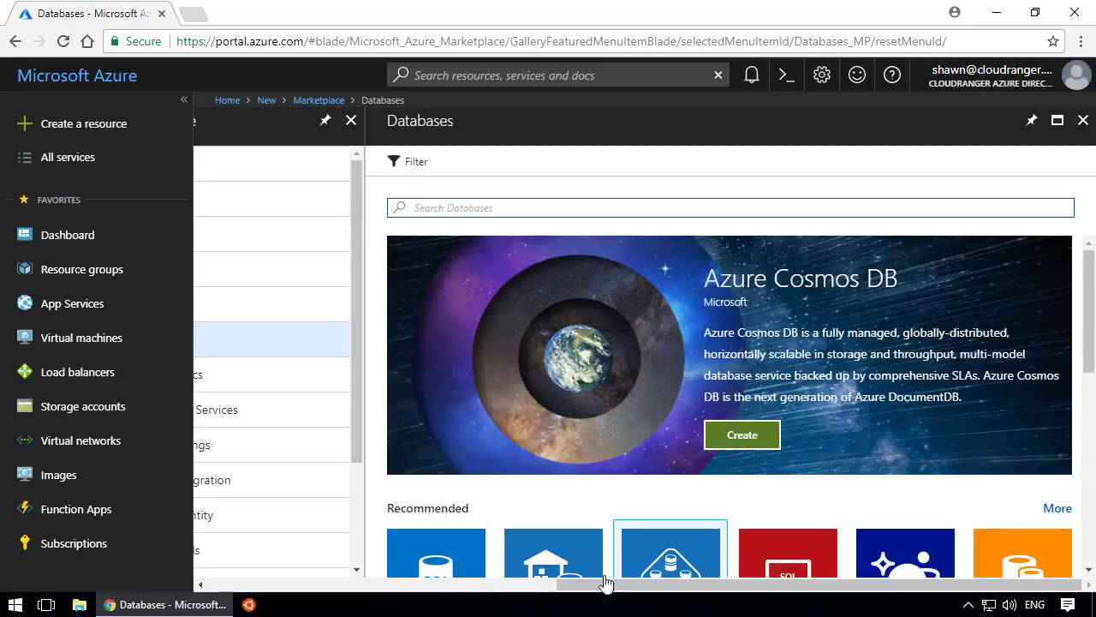
# Search the Marketplace's Everything category for the suggested term MySQL Database and view the results.
pyautogui.moveTo(588, 590); pyautogui.dragTo(397, 589)
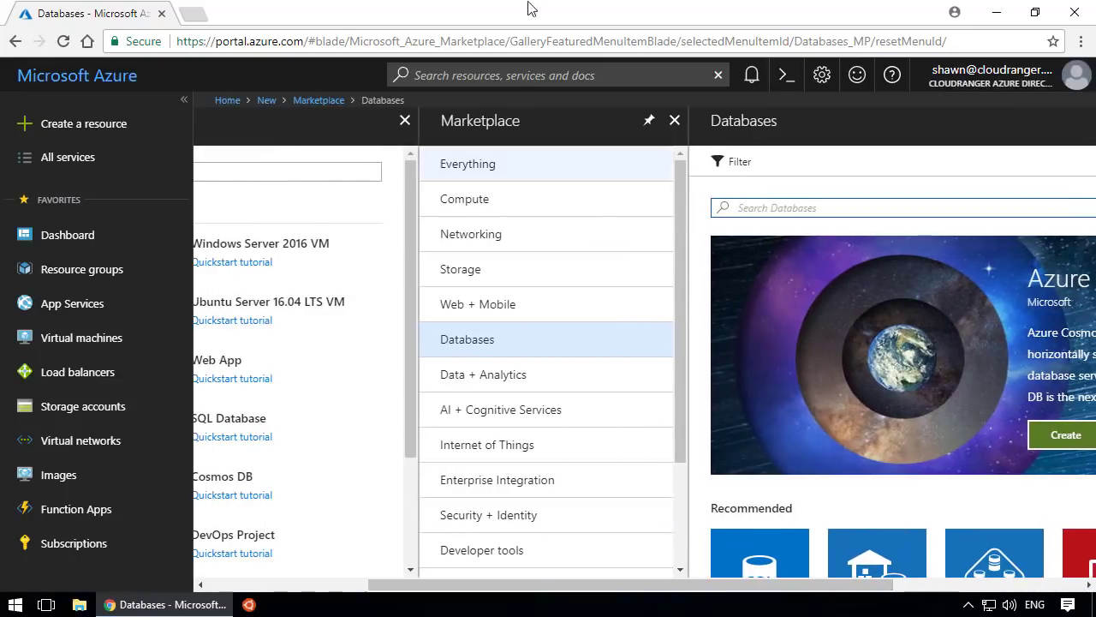
pyautogui.click(499, 167)
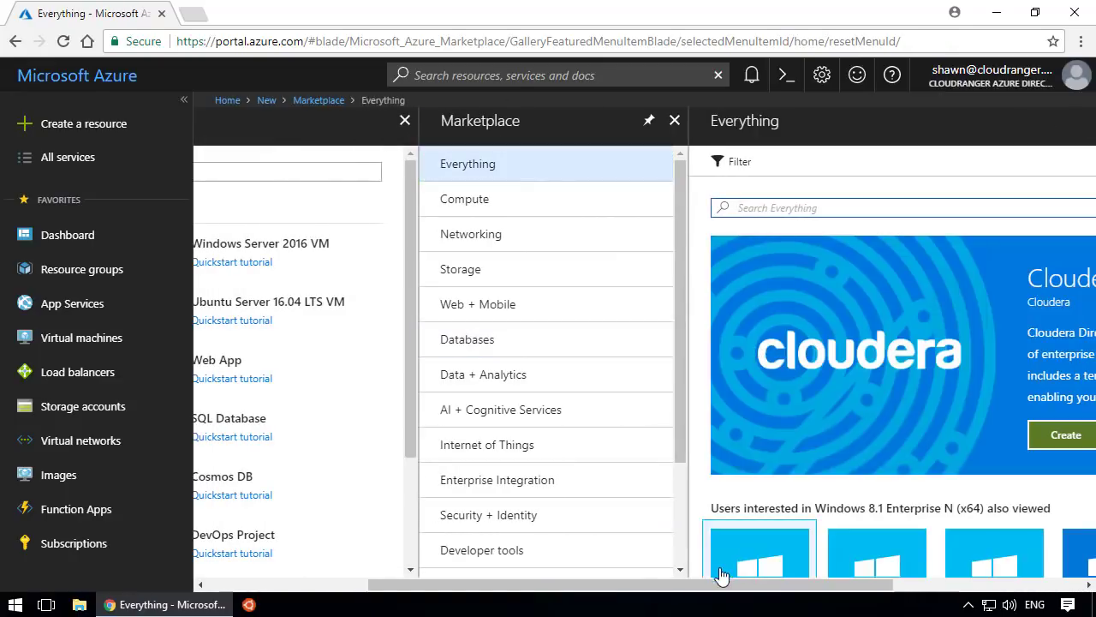
pyautogui.moveTo(641, 588)
pyautogui.mouseDown()
pyautogui.moveTo(803, 587)
pyautogui.moveTo(640, 591)
pyautogui.mouseUp()
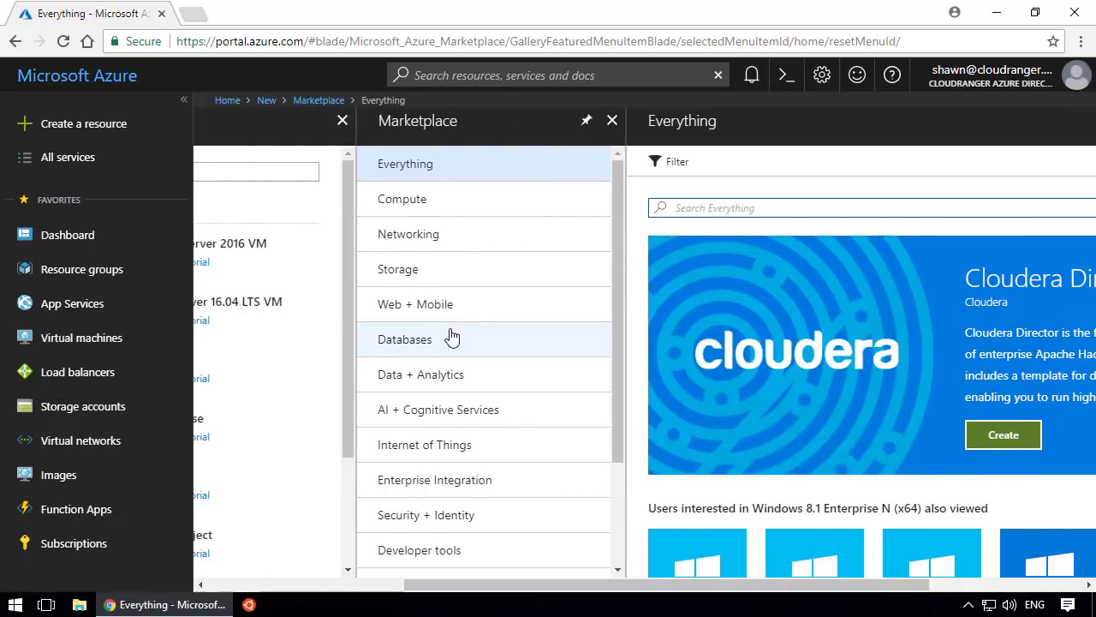
pyautogui.click(748, 210)
pyautogui.write('mys')
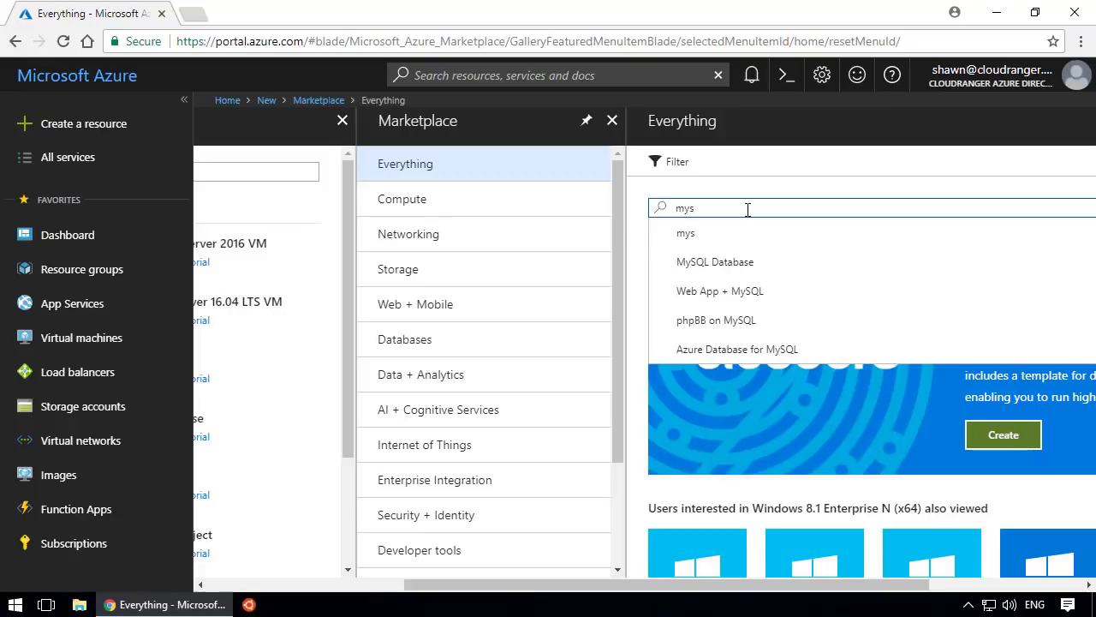
pyautogui.press('Down')
pyautogui.press('Down')
pyautogui.press('Down')
pyautogui.click(735, 261)
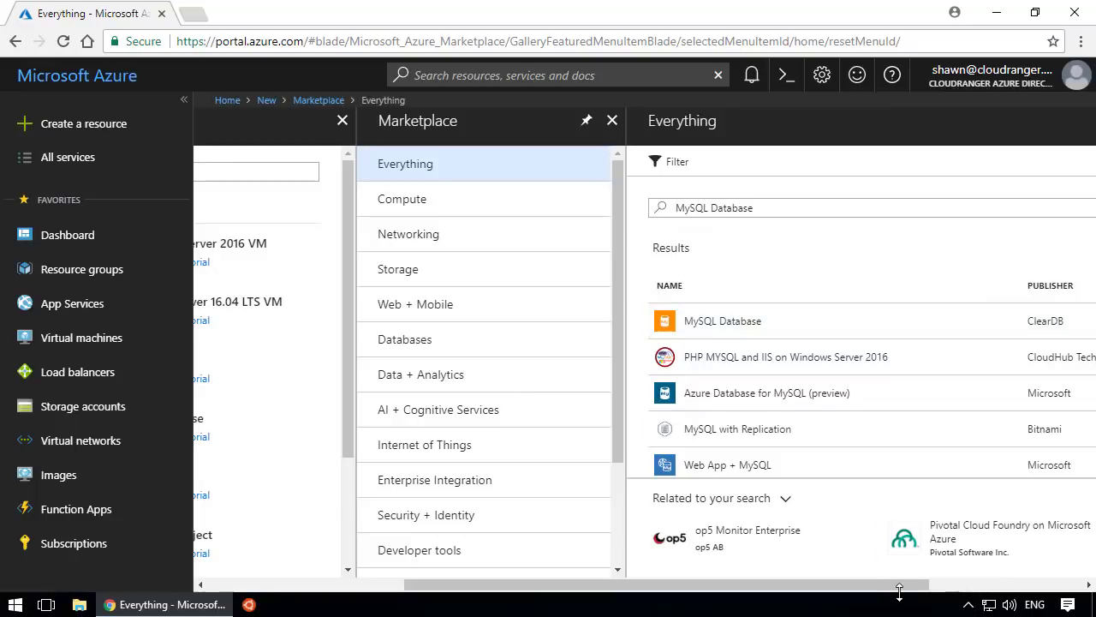
pyautogui.moveTo(920, 590); pyautogui.dragTo(1055, 590)
# Close the search results, Marketplace and New pages to return to My Dashboard.
pyautogui.click(1083, 120)
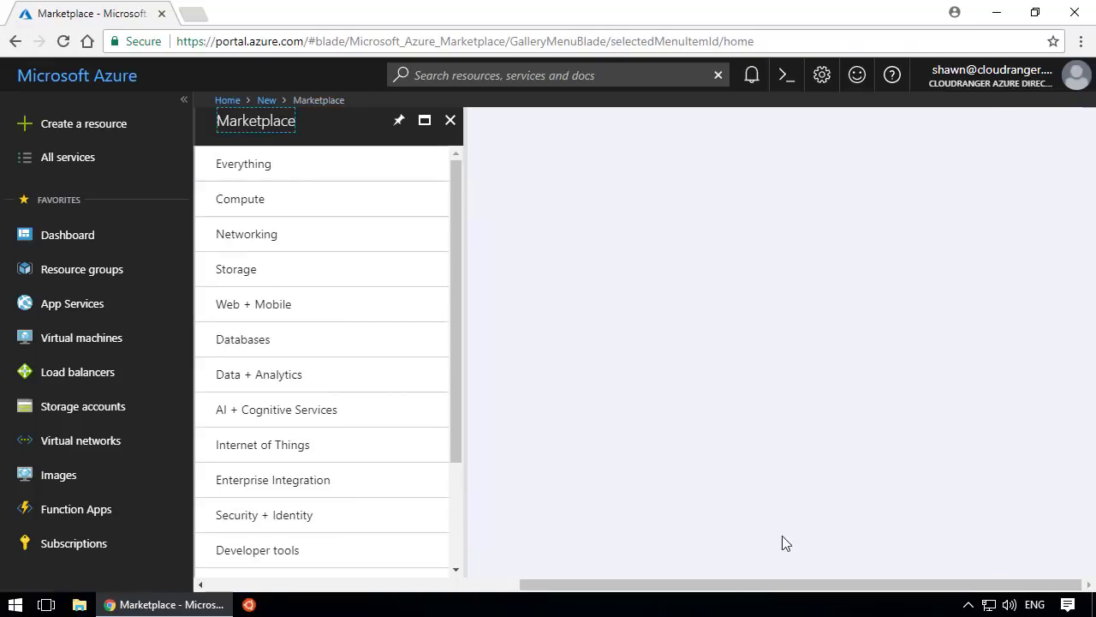
pyautogui.moveTo(675, 586); pyautogui.dragTo(360, 587)
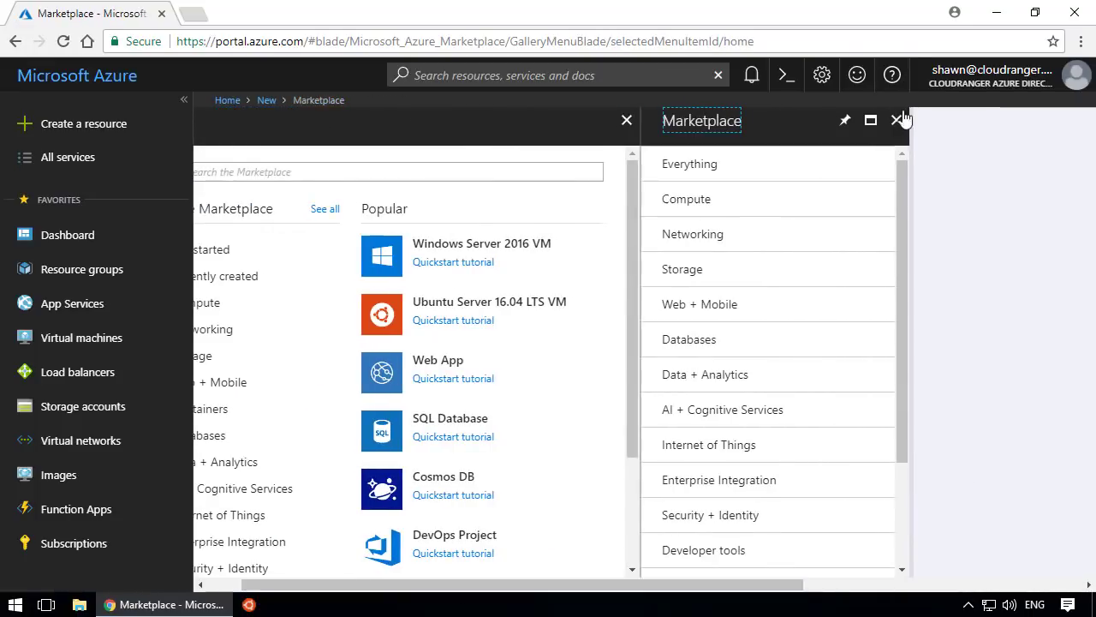
pyautogui.click(900, 119)
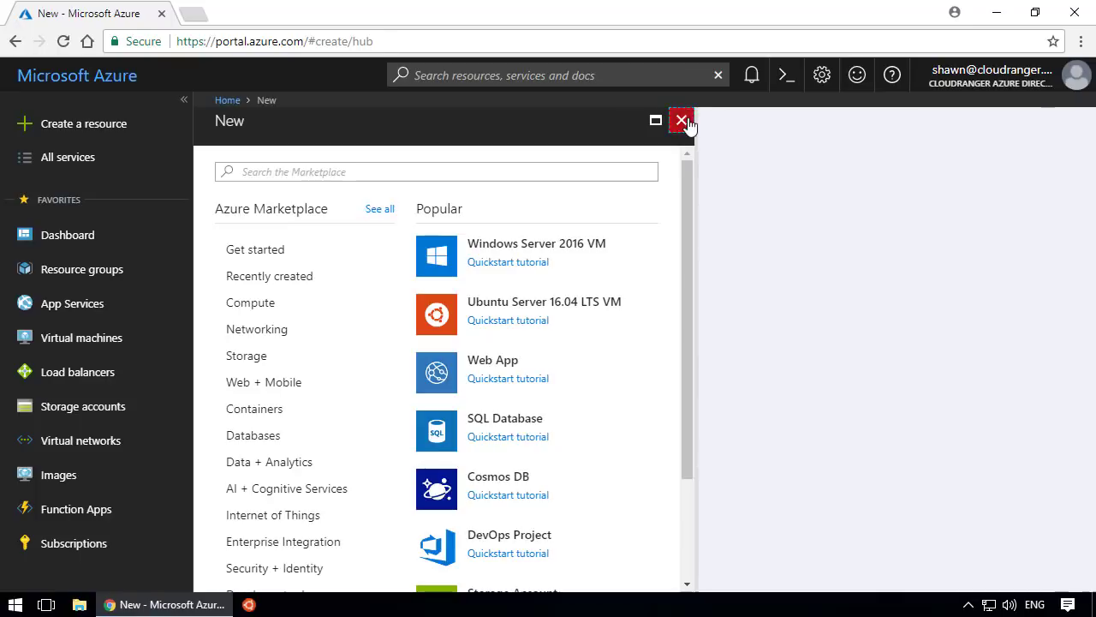
pyautogui.click(681, 120)
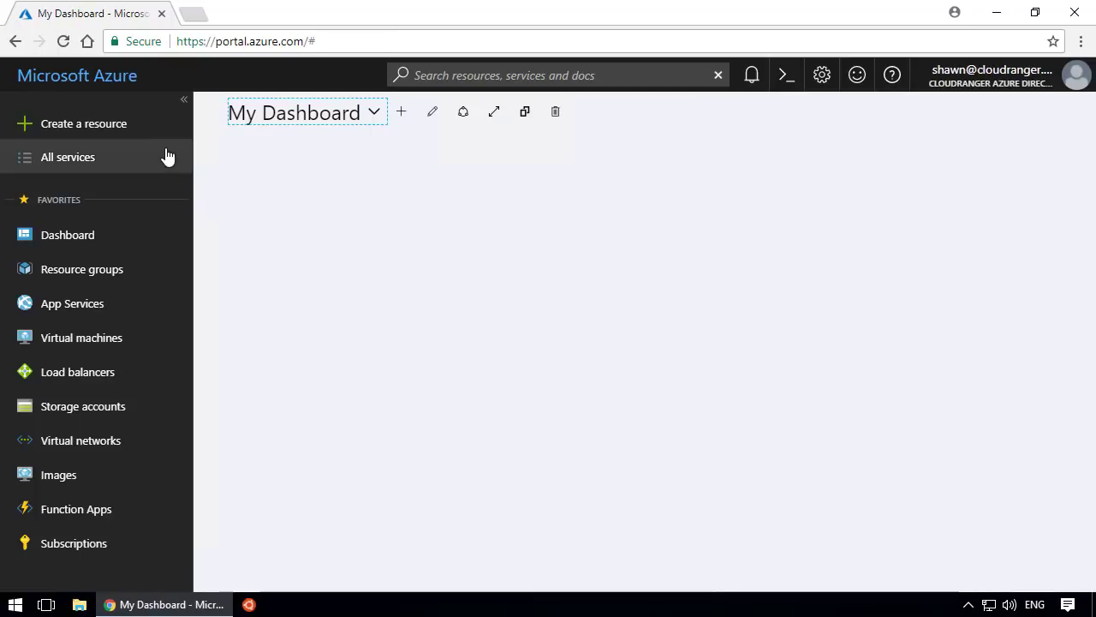
# Start creating a Windows Server 2016 VM resource named mydemovm with the HDD disk type.
pyautogui.click(75, 128)
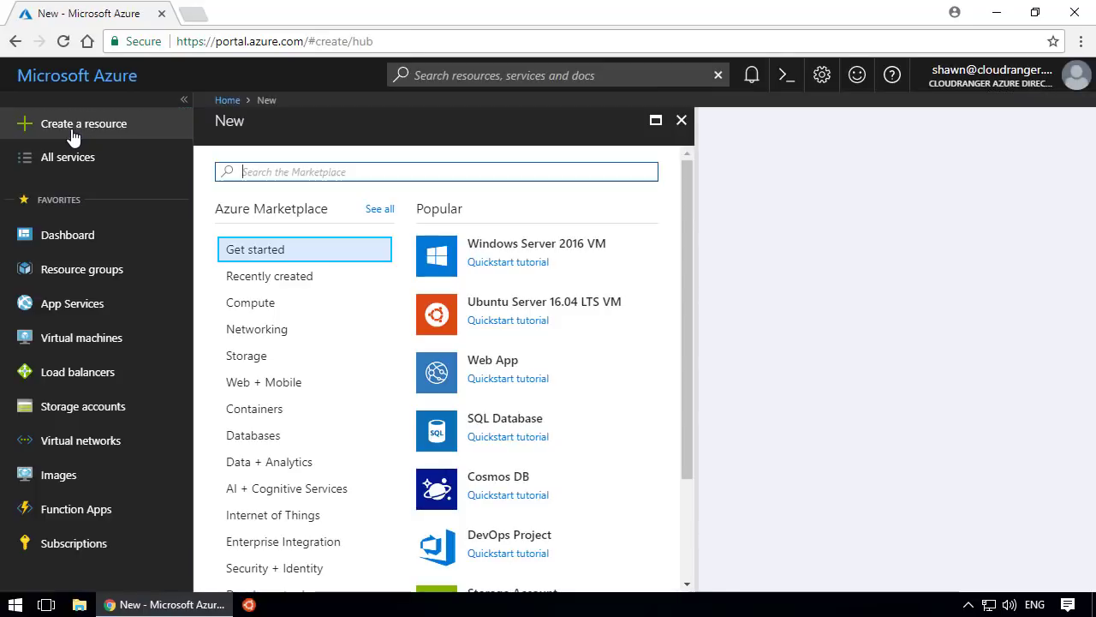
pyautogui.click(565, 248)
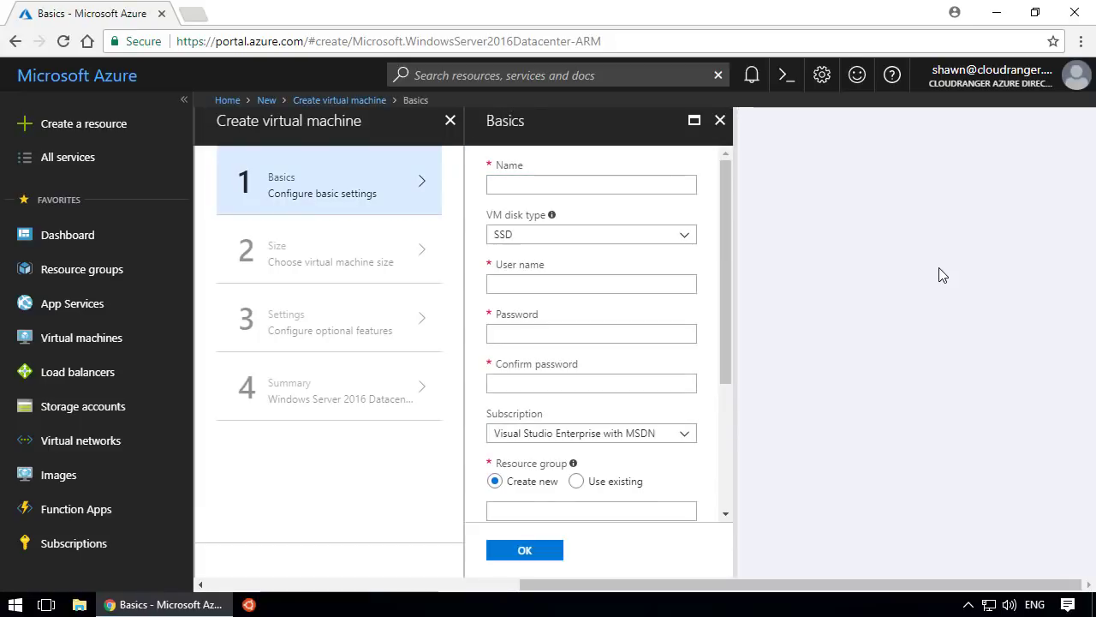
pyautogui.click(498, 189)
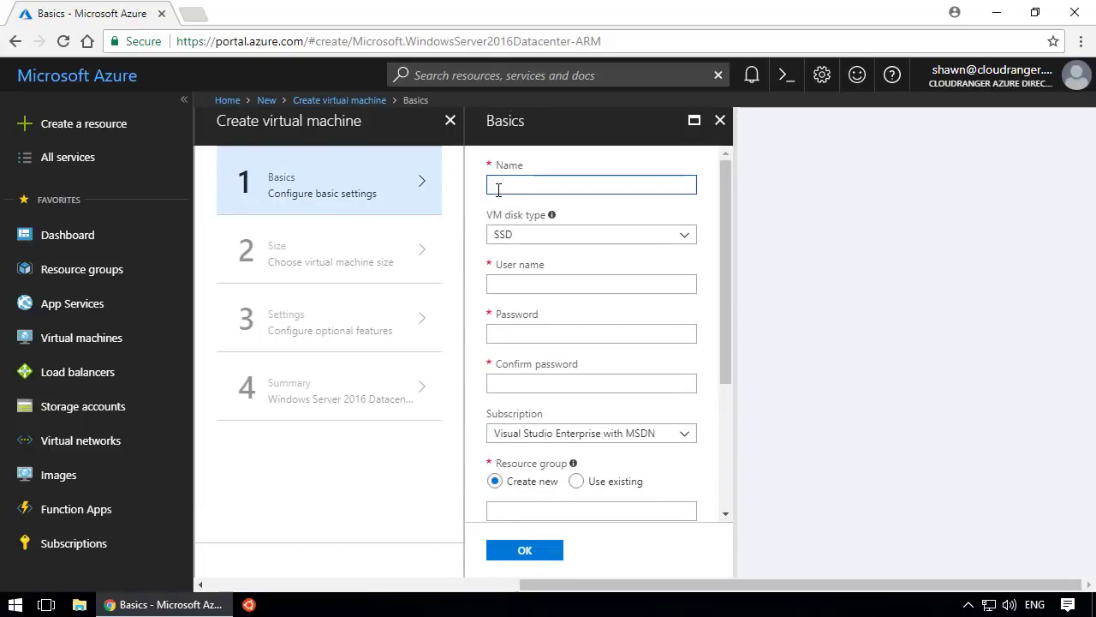
pyautogui.write('mydemovm')
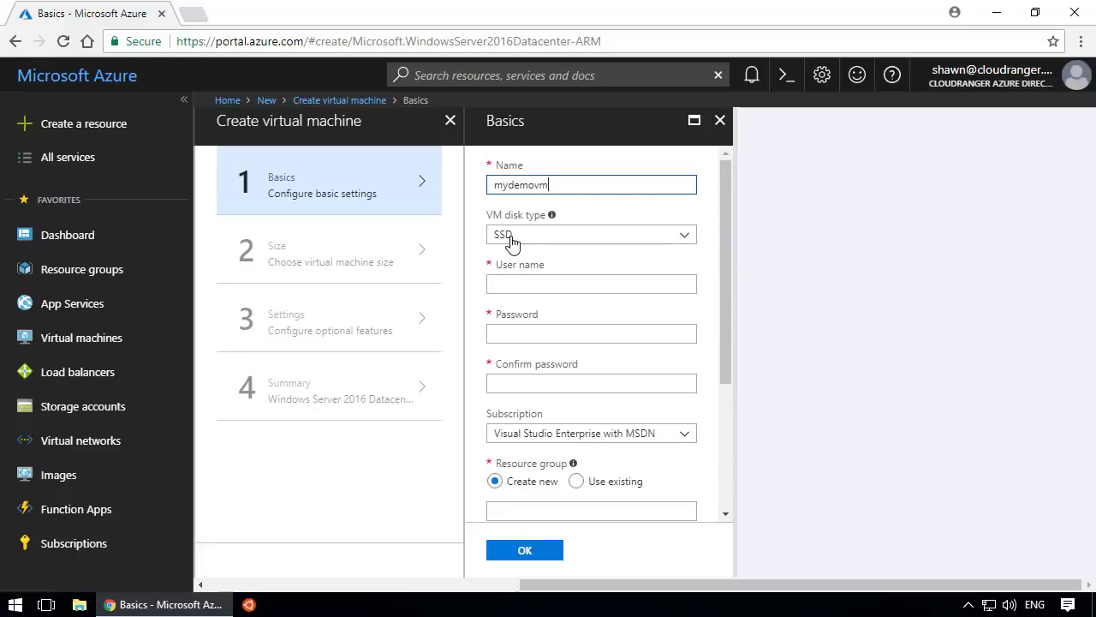
pyautogui.click(548, 240)
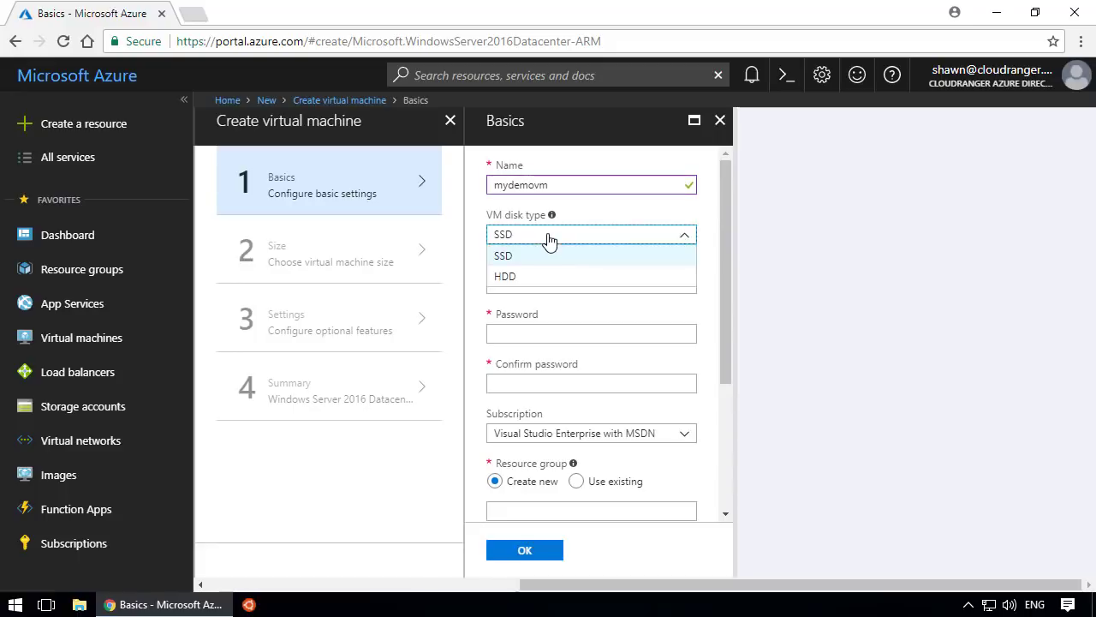
pyautogui.click(515, 278)
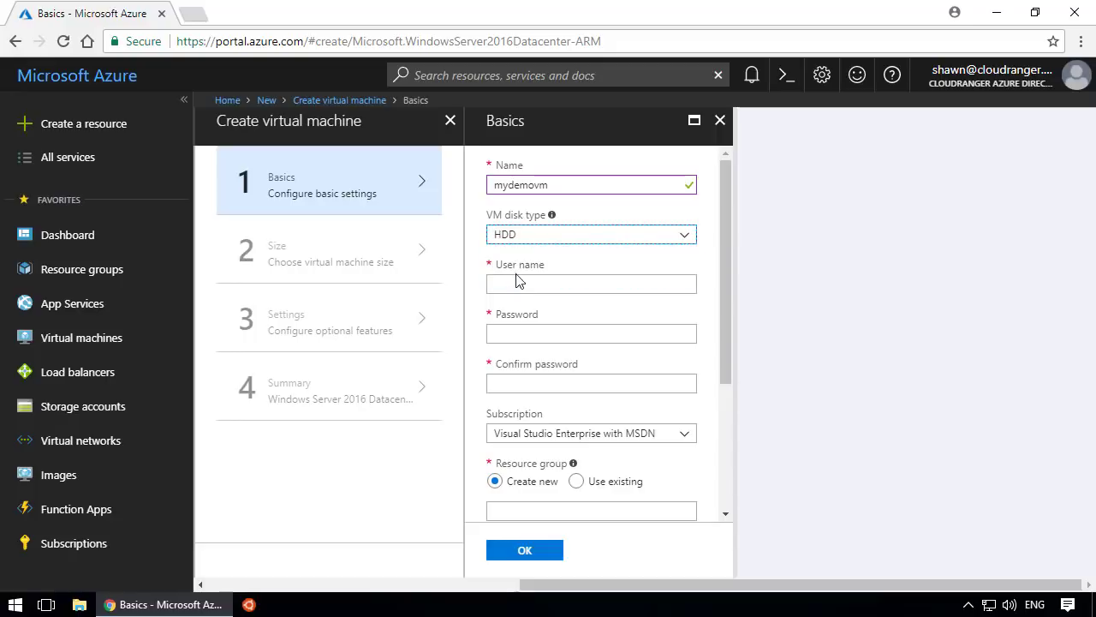
# Enter the administrator user name for the virtual machine, and fill in and confirm the administrator password.
pyautogui.click(547, 289)
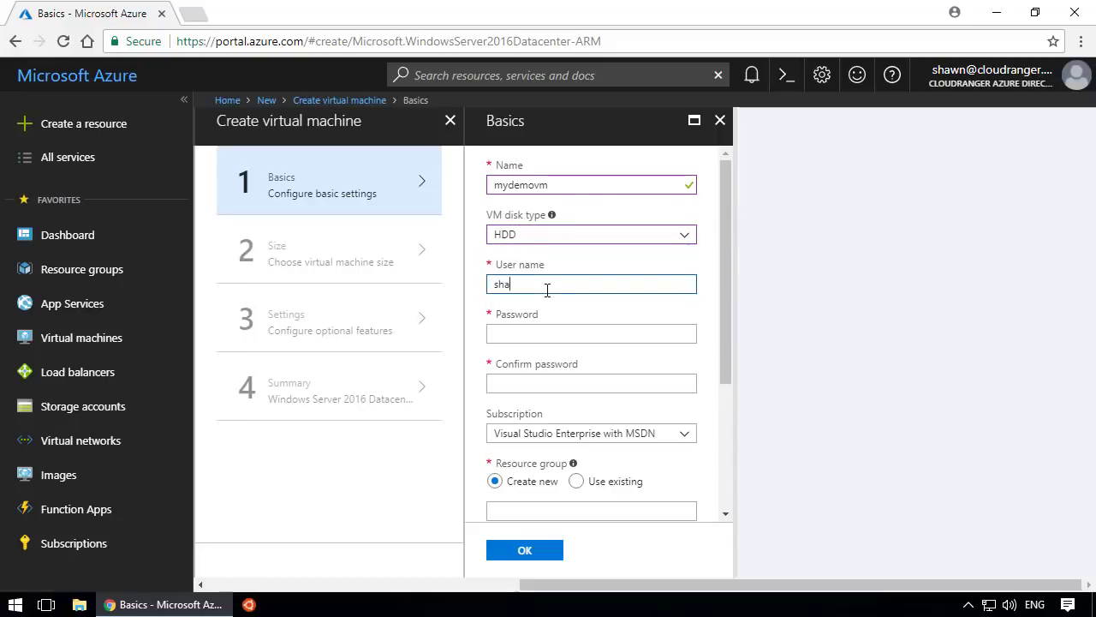
pyautogui.press('Tab')
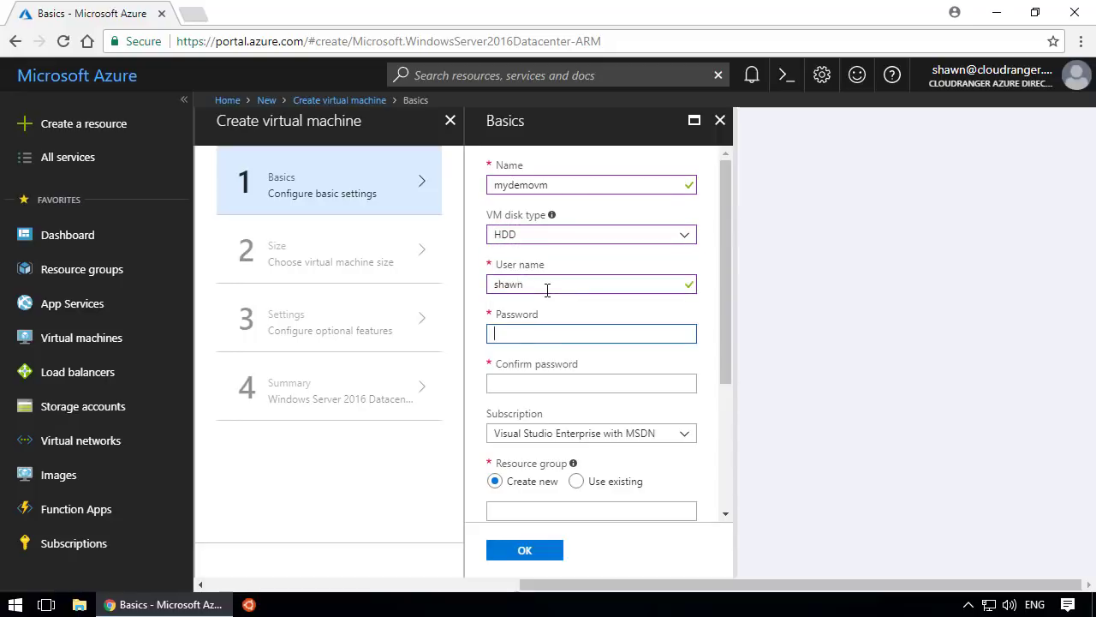
pyautogui.write('••••••••')
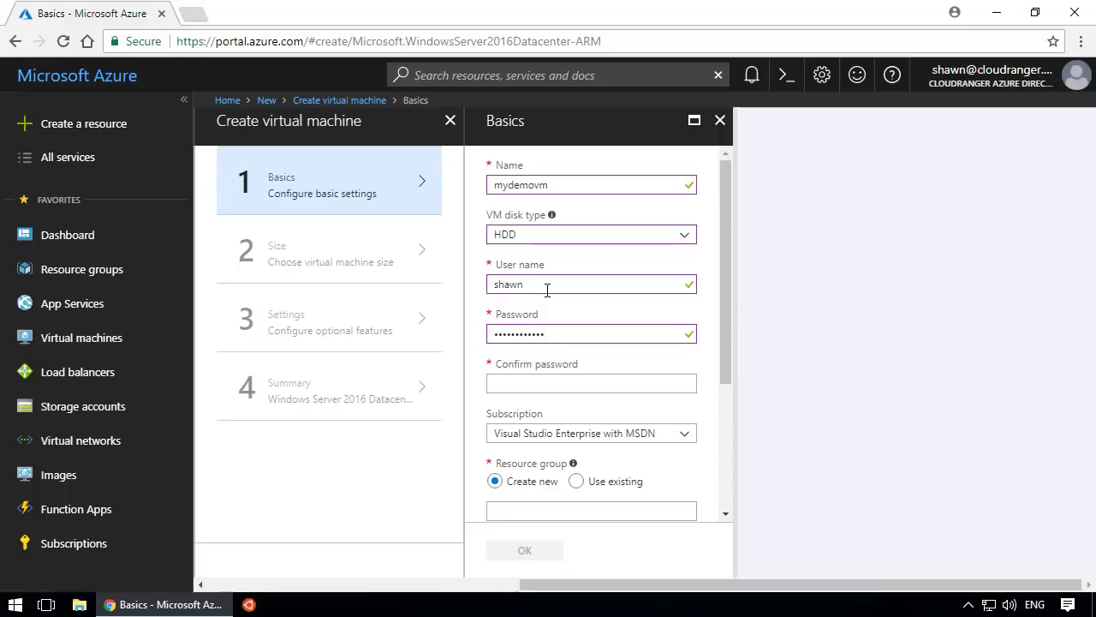
pyautogui.click(543, 383)
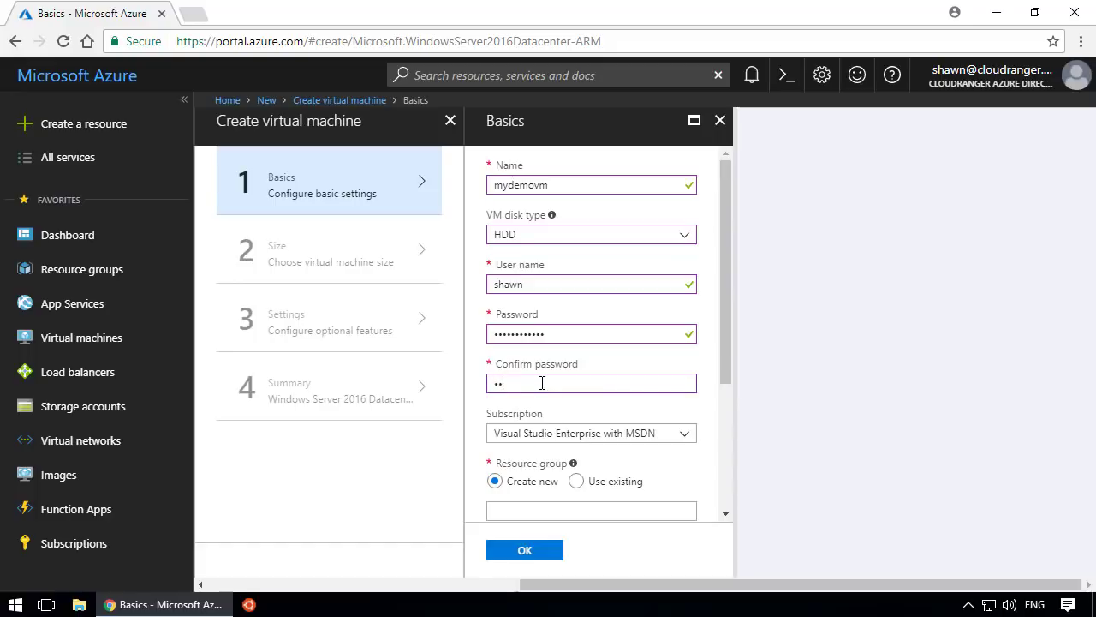
pyautogui.write('•••')
pyautogui.press('BackSpace')
pyautogui.press('BackSpace')
pyautogui.press('BackSpace')
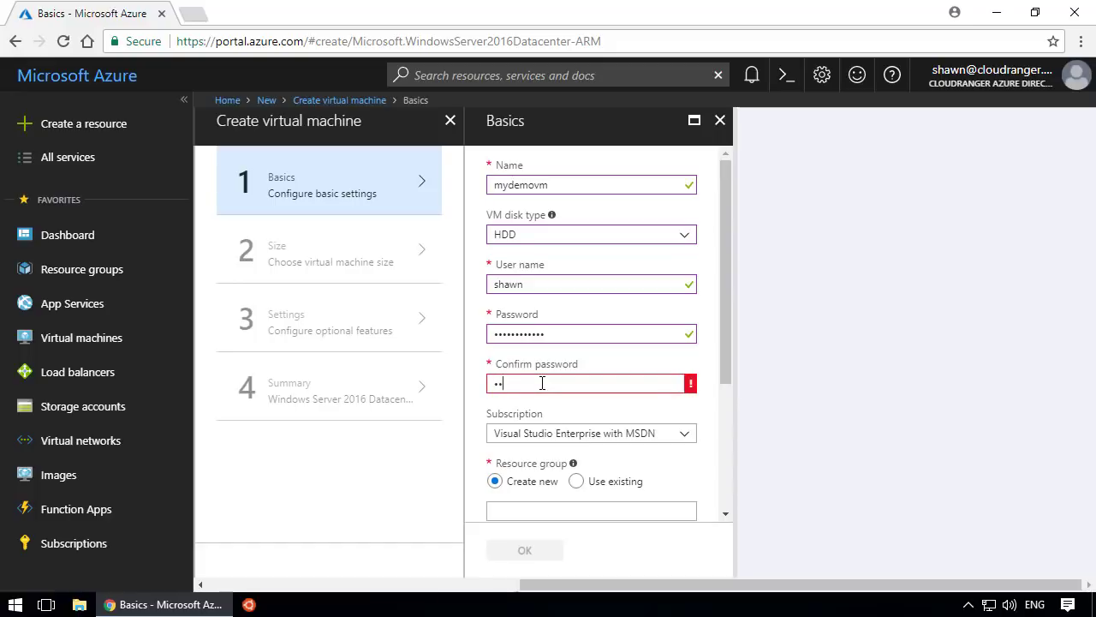
pyautogui.write('••••••••••')
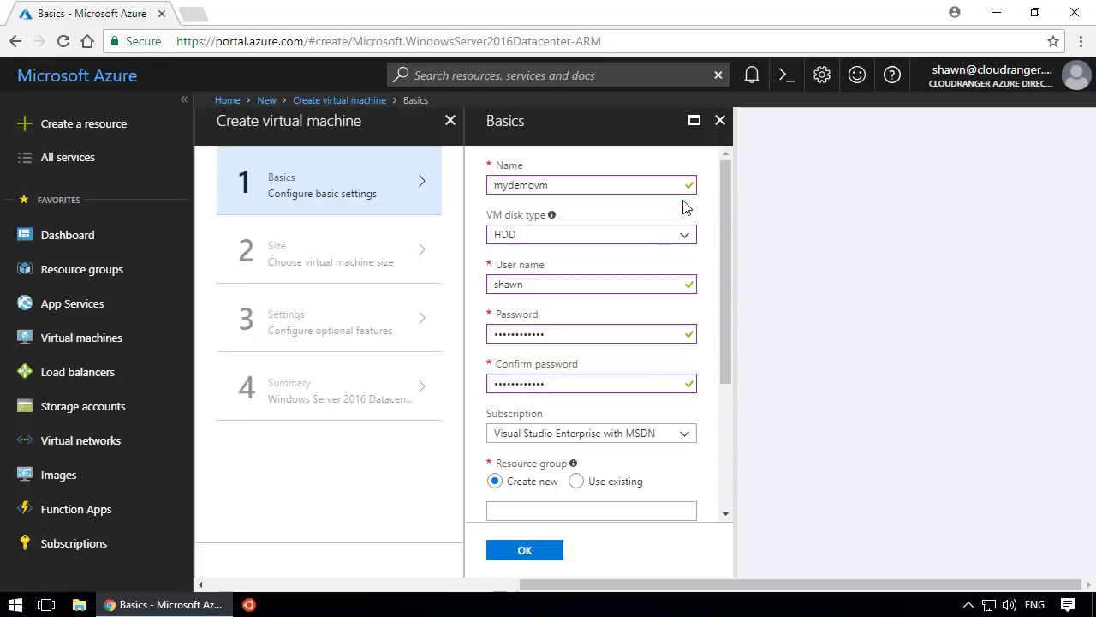
# Create a new resource group named demorg for the virtual machine and choose East US as the location.
pyautogui.scroll(-3, 727, 347)
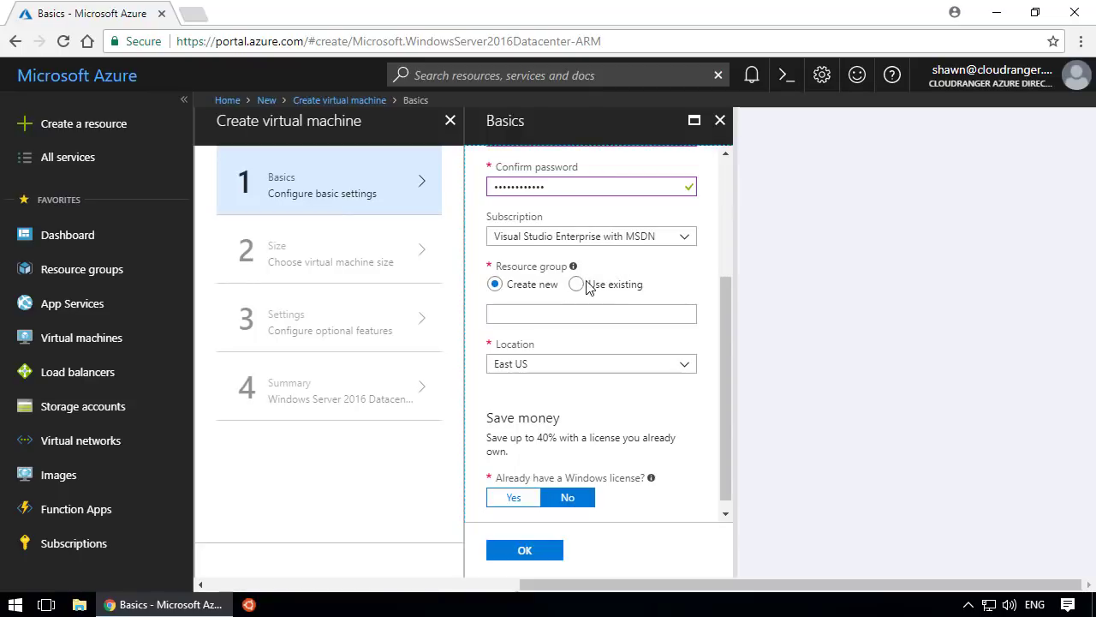
pyautogui.click(509, 314)
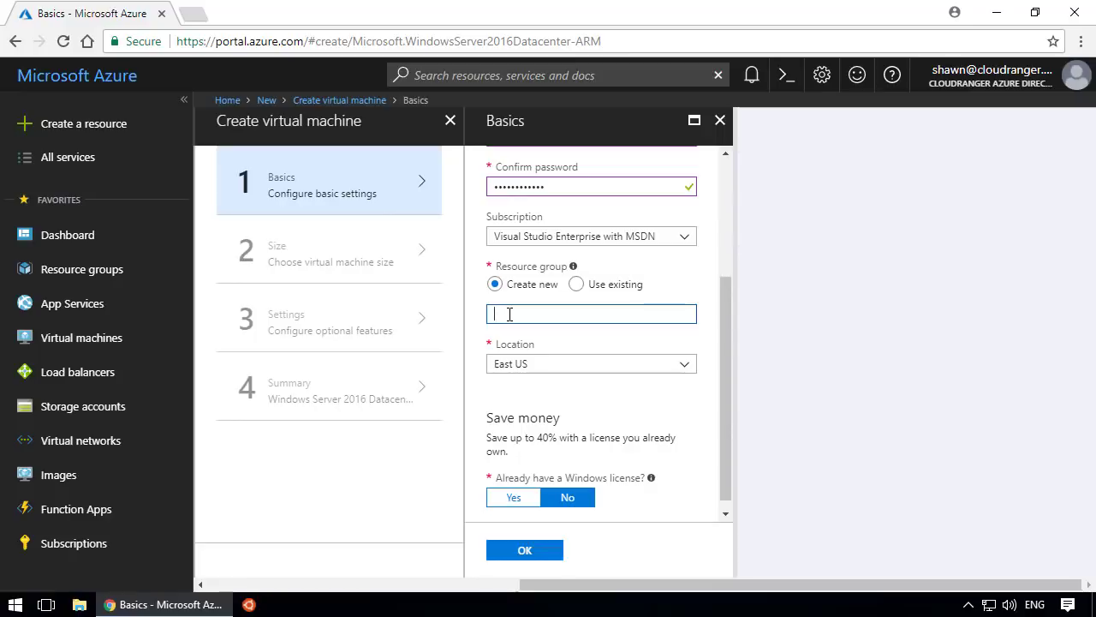
pyautogui.write('demorg')
pyautogui.click(686, 368)
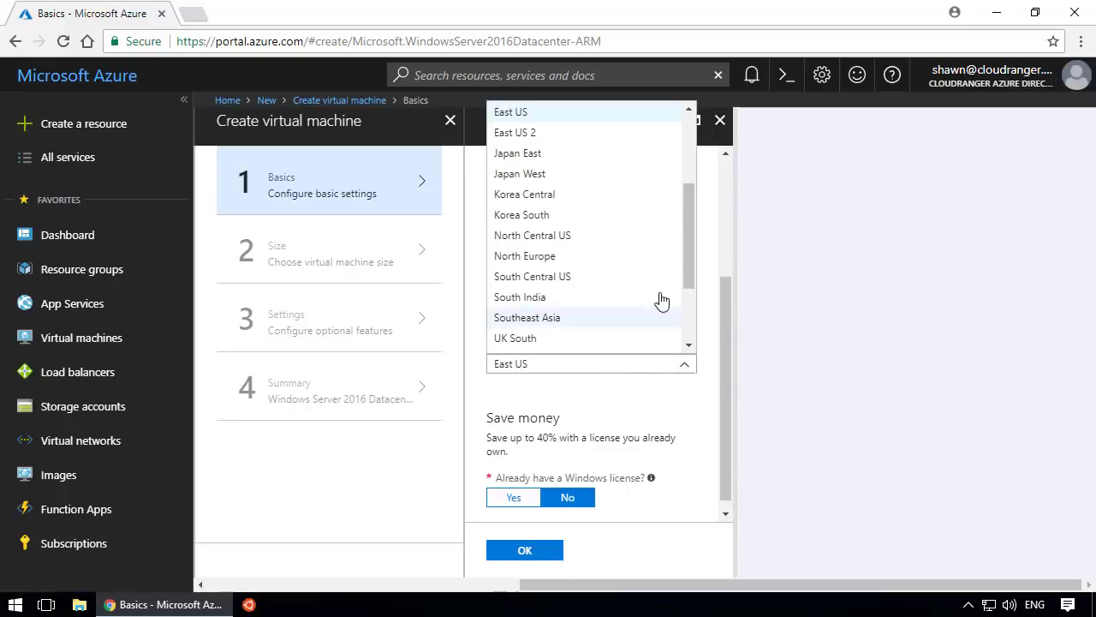
pyautogui.moveTo(688, 231); pyautogui.dragTo(691, 189)
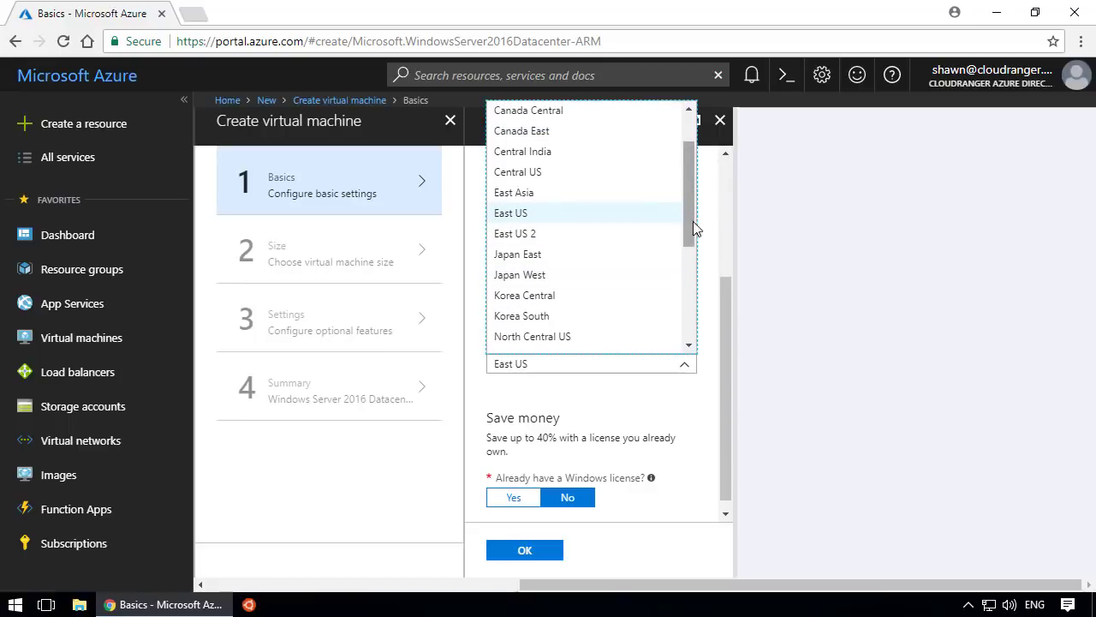
pyautogui.click(586, 223)
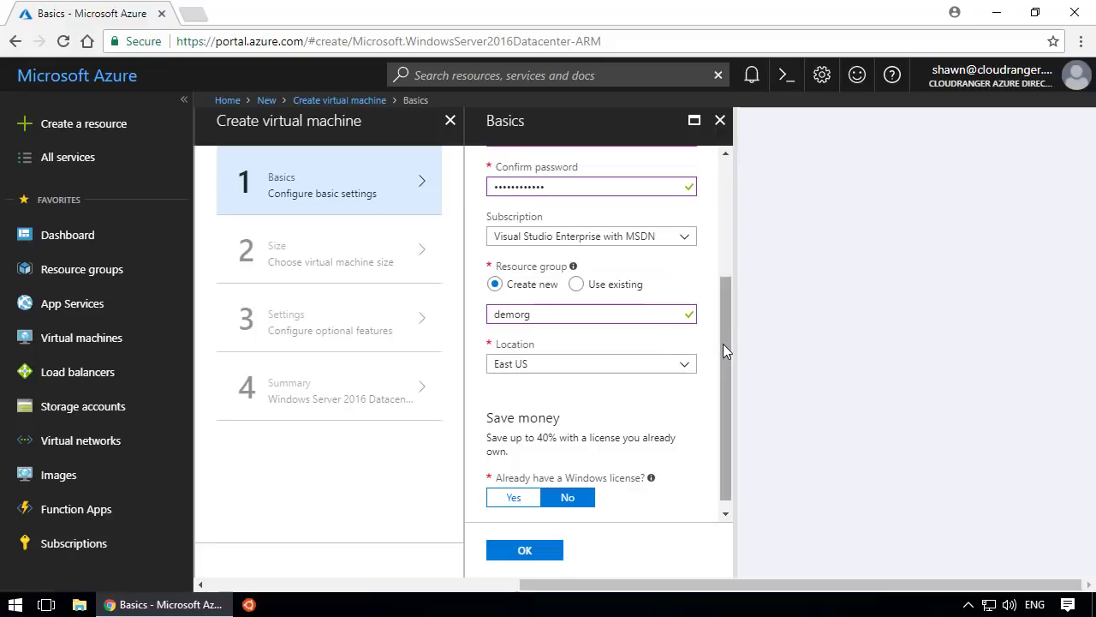
# Try the Yes option for already having a Windows license, and revert it to No.
pyautogui.moveTo(723, 343); pyautogui.dragTo(731, 407)
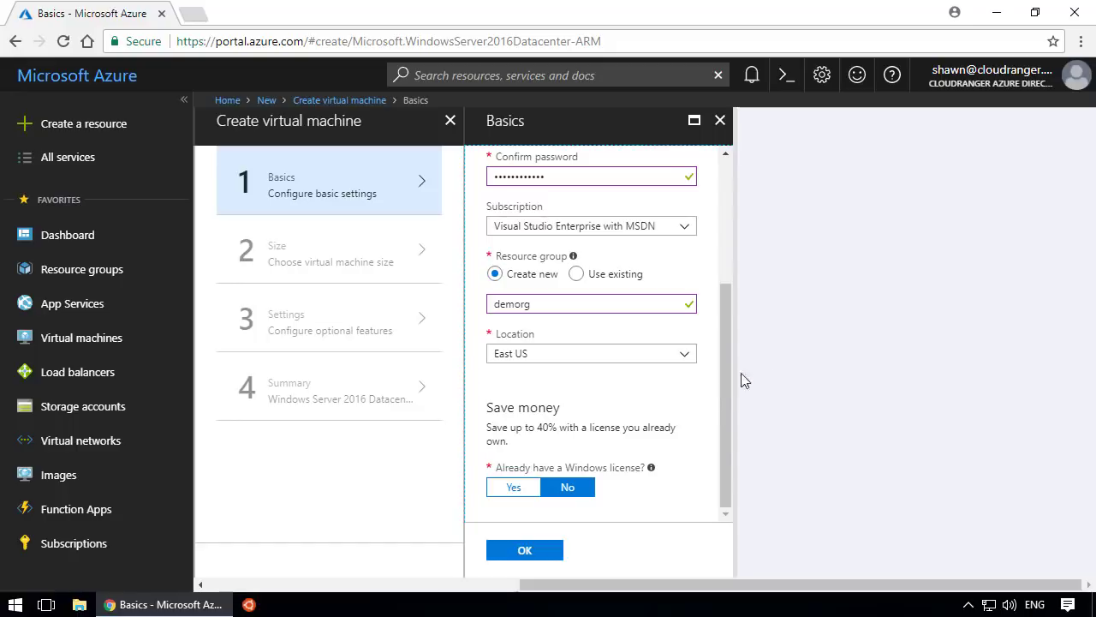
pyautogui.click(523, 488)
pyautogui.scroll(-2, 729, 411)
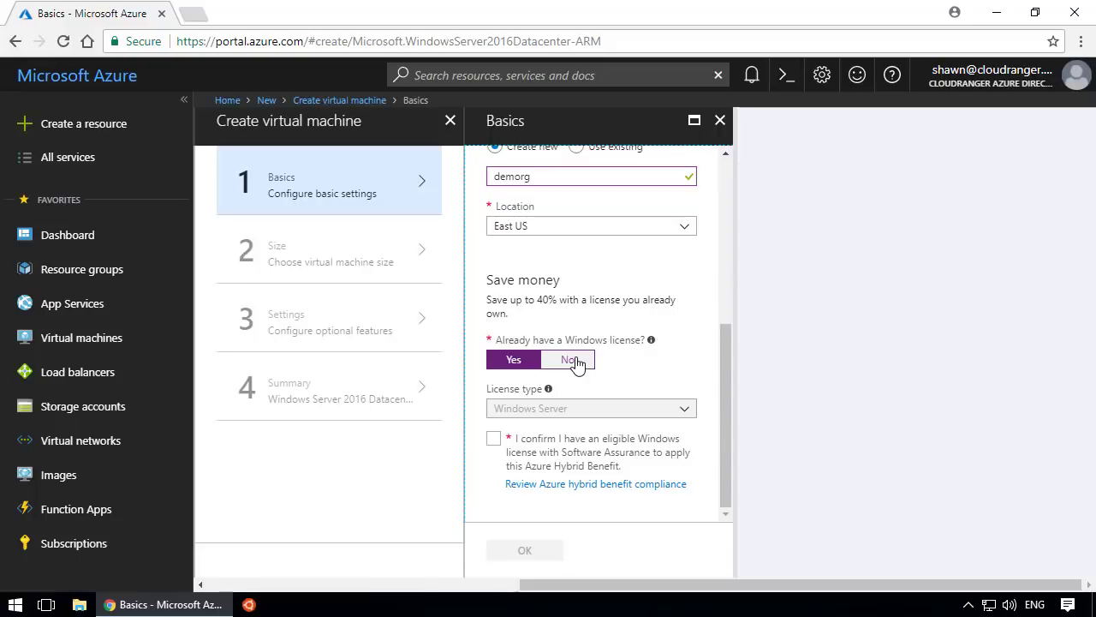
pyautogui.click(572, 360)
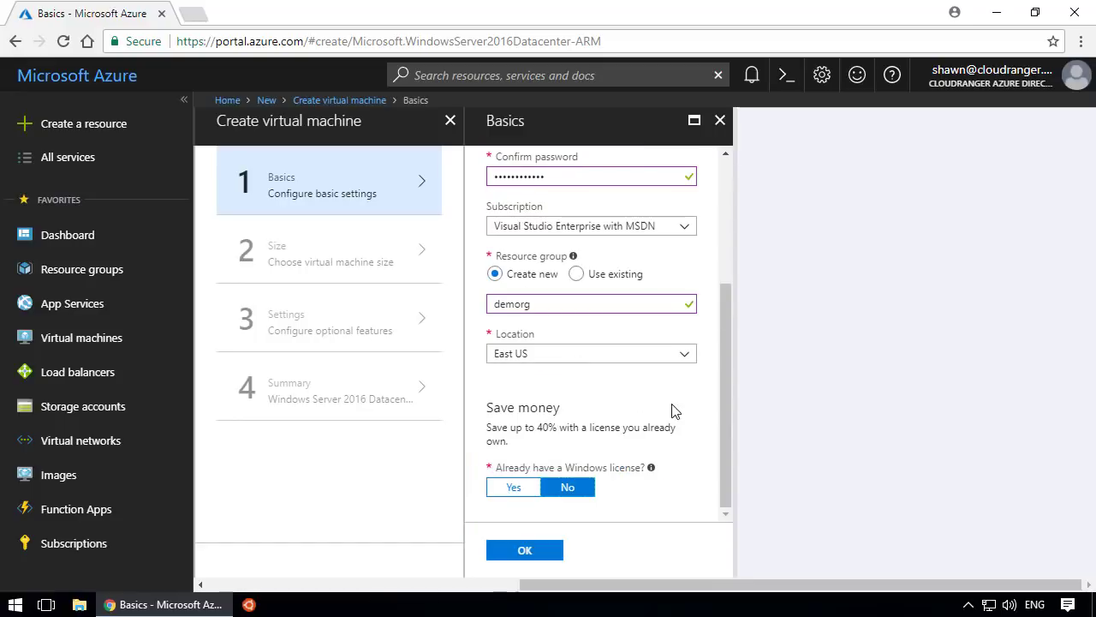
# Accept the basic settings and select the D2S_V3 Standard size from the full list of VM sizes.
pyautogui.moveTo(728, 319); pyautogui.dragTo(751, 426)
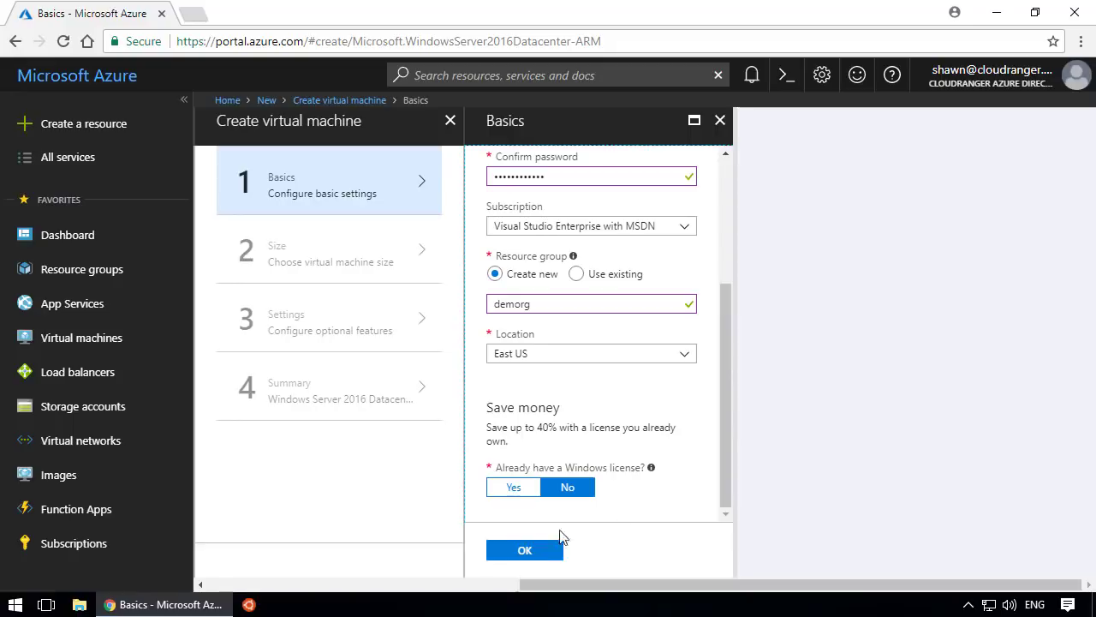
pyautogui.click(506, 549)
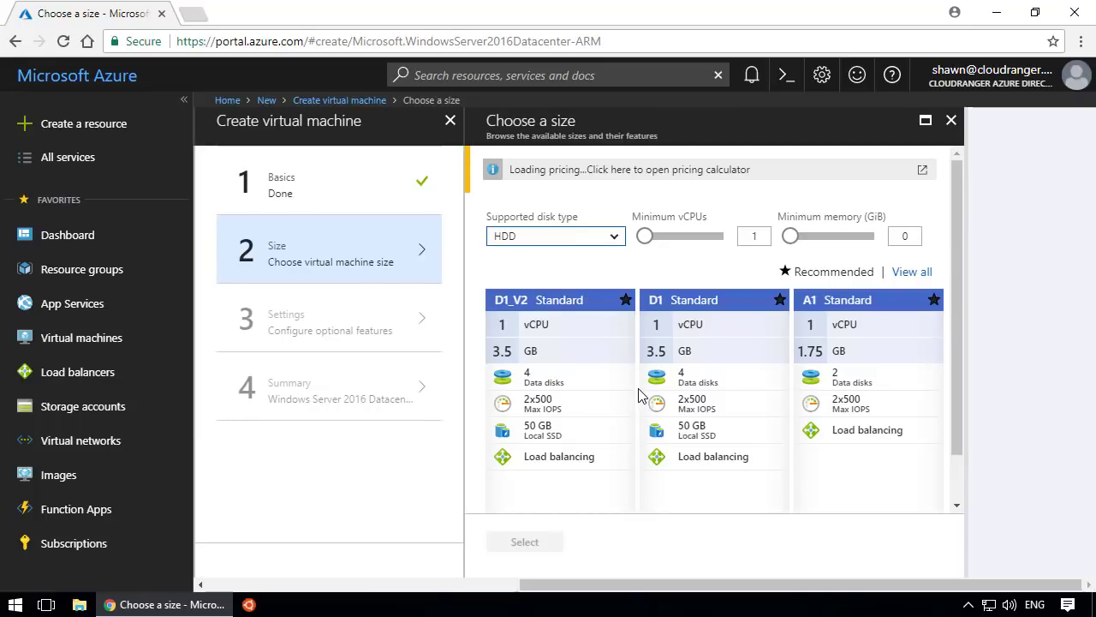
pyautogui.click(915, 272)
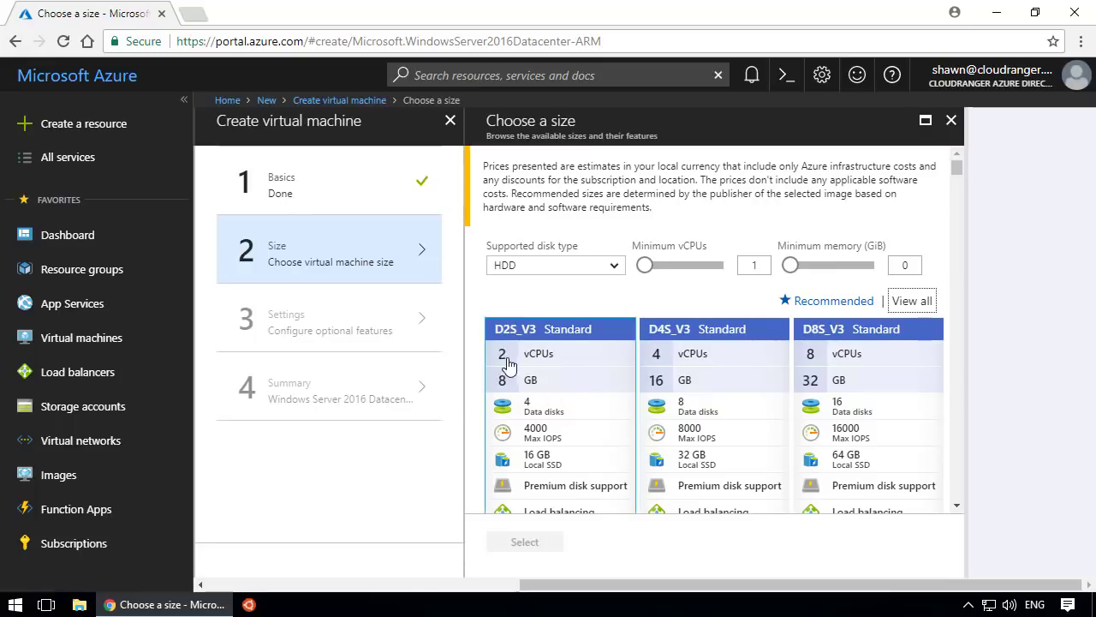
pyautogui.click(563, 380)
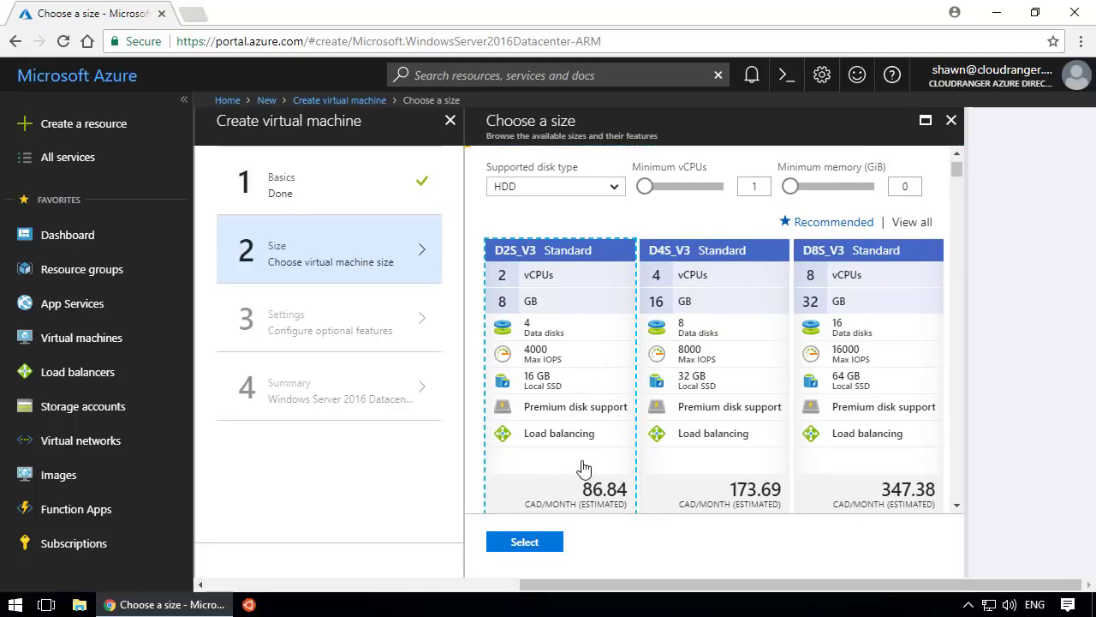
pyautogui.click(525, 545)
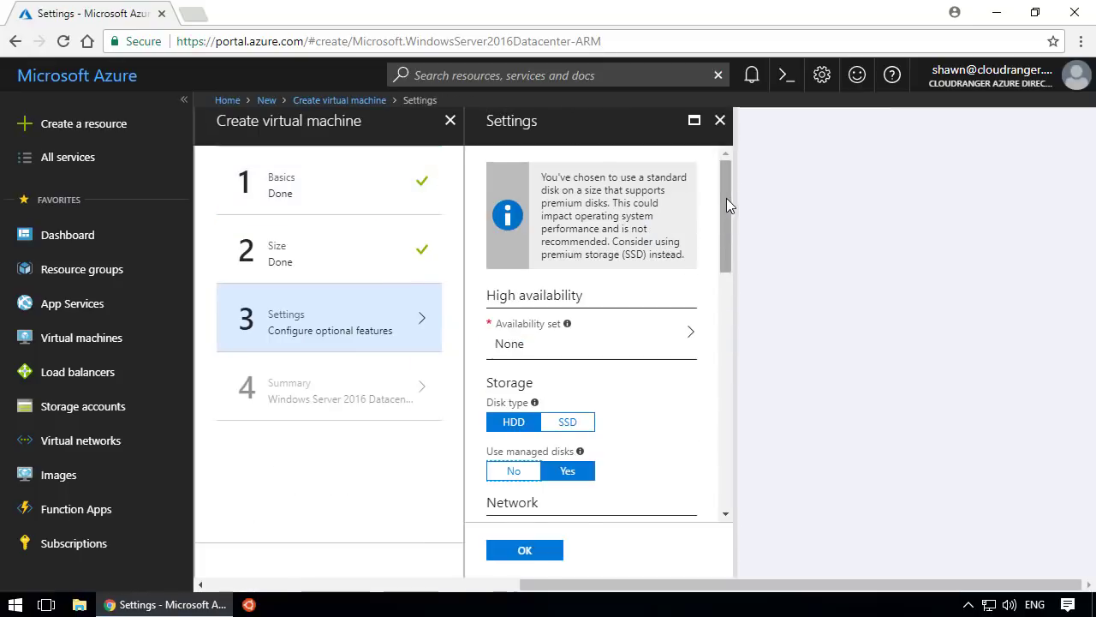
# Set the virtual machine's network security group (firewall) to None in the optional settings.
pyautogui.moveTo(726, 198); pyautogui.dragTo(729, 307)
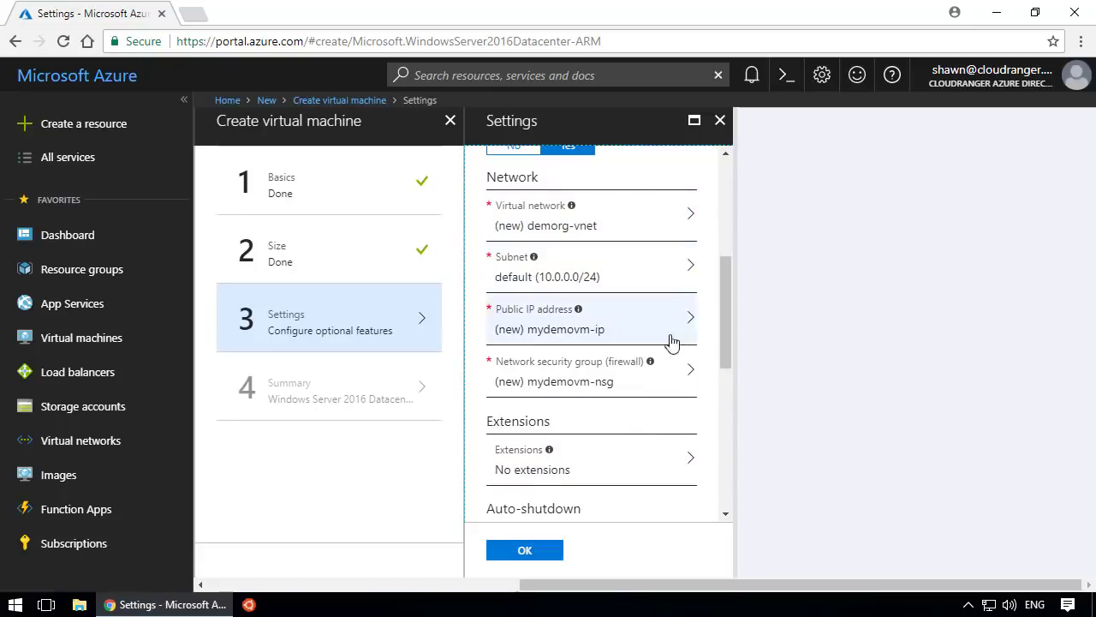
pyautogui.moveTo(725, 317); pyautogui.dragTo(724, 347)
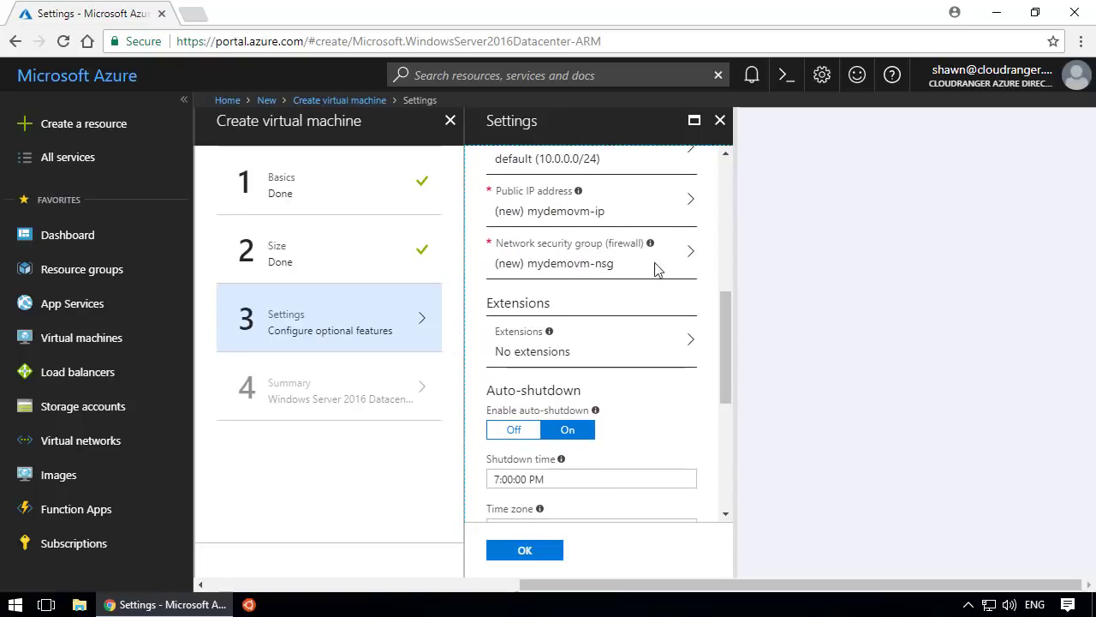
pyautogui.click(594, 250)
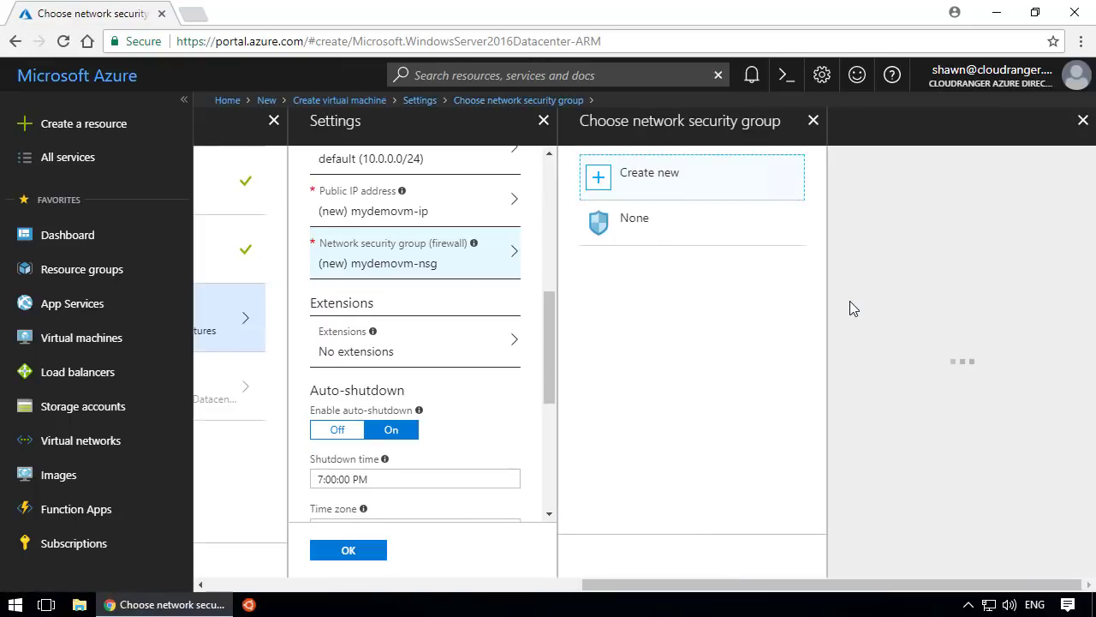
pyautogui.click(665, 326)
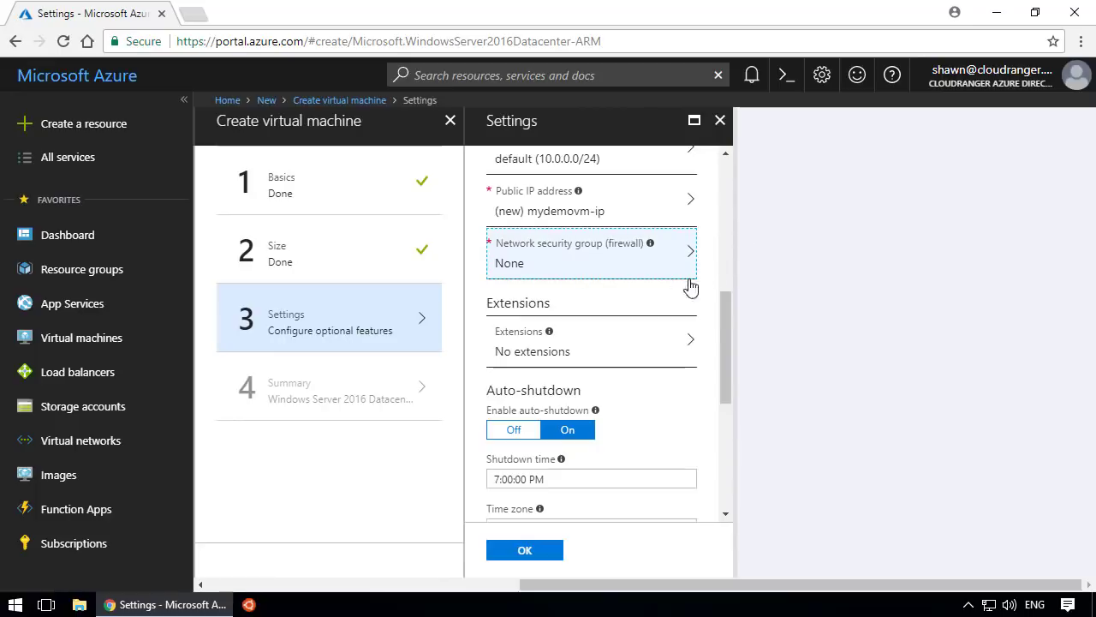
# Turn auto-shutdown off and disable boot diagnostics for the virtual machine.
pyautogui.scroll(-1, 722, 326)
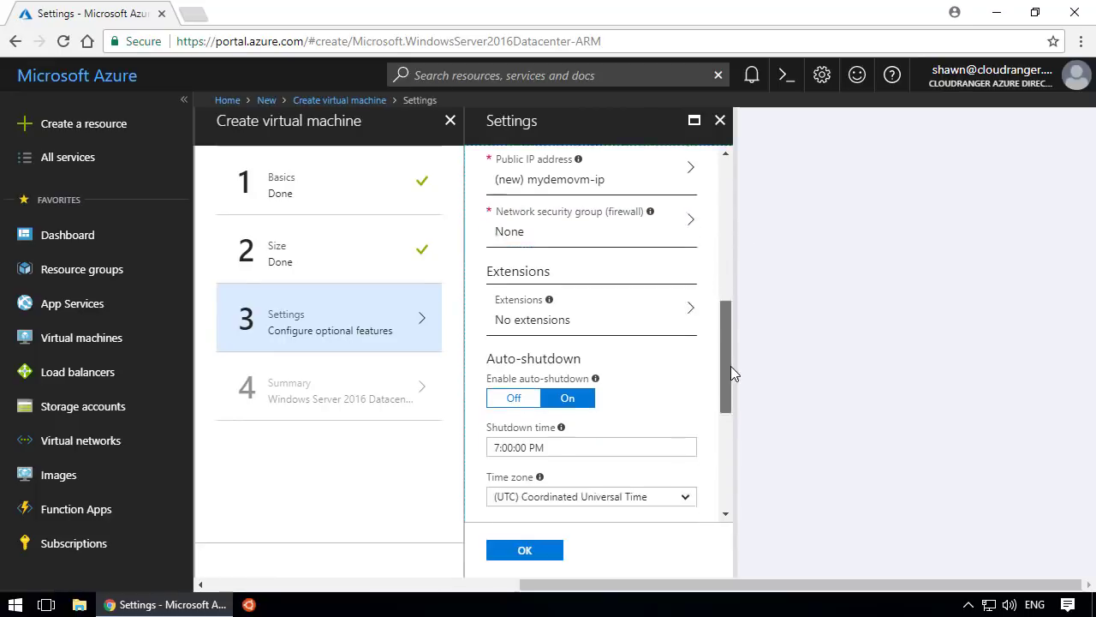
pyautogui.scroll(-2, 731, 366)
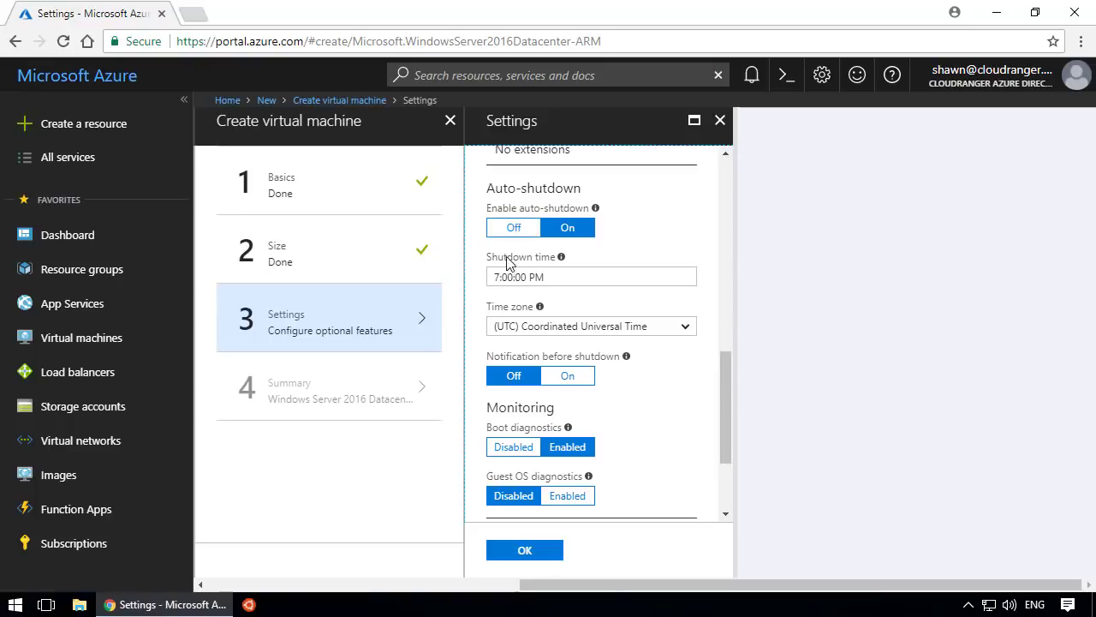
pyautogui.click(513, 228)
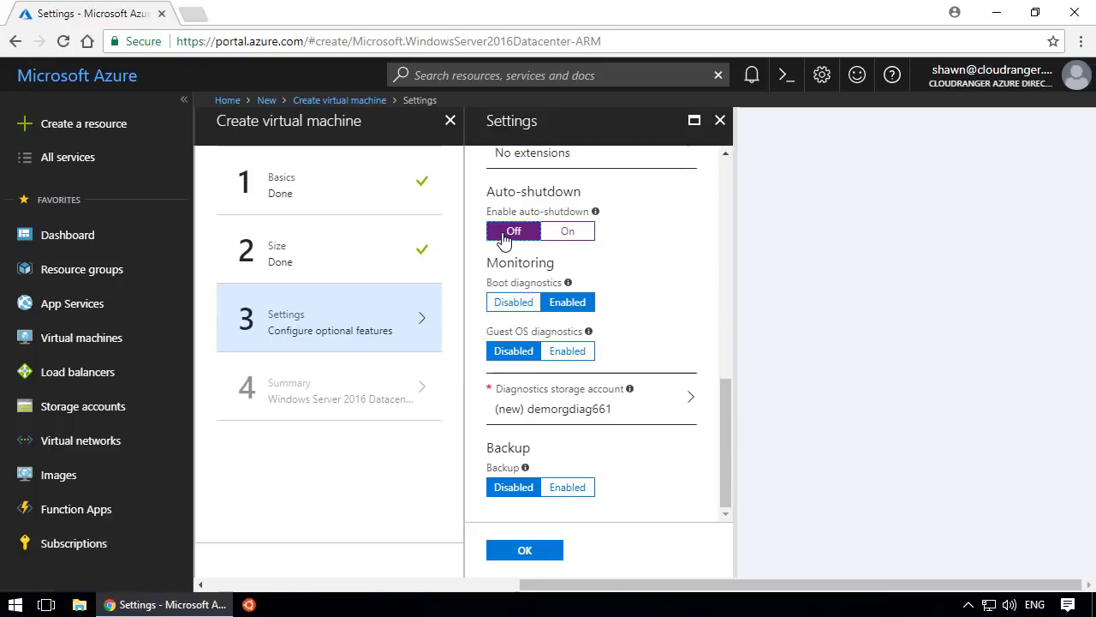
pyautogui.click(514, 303)
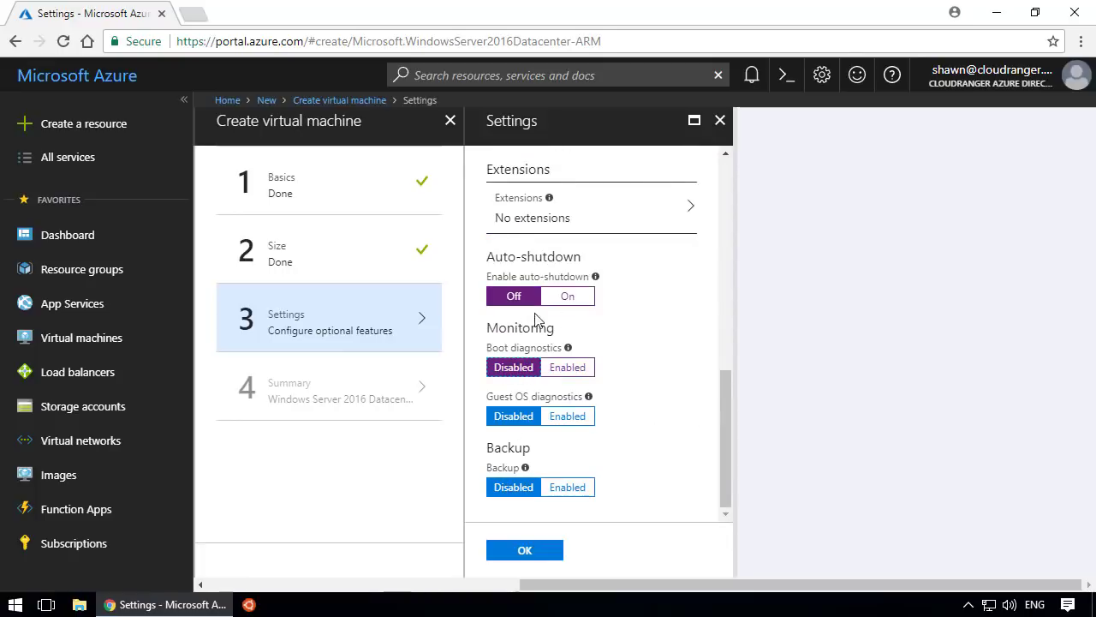
# Accept the optional settings, and create the virtual machine after reviewing its summary.
pyautogui.moveTo(724, 399); pyautogui.dragTo(735, 426)
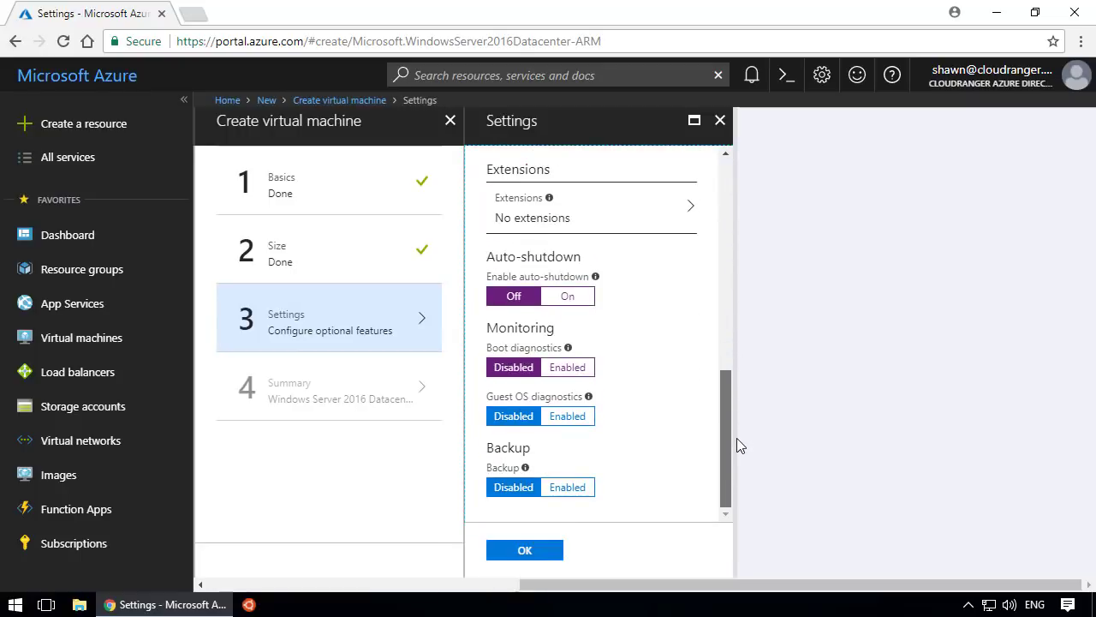
pyautogui.click(522, 553)
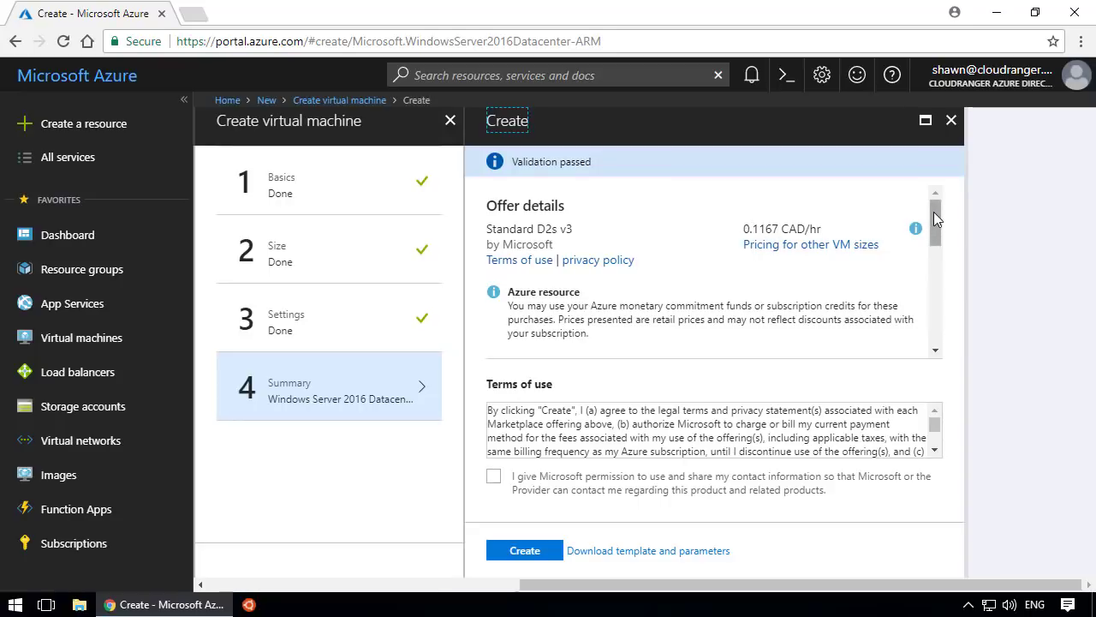
pyautogui.moveTo(934, 212); pyautogui.dragTo(938, 337)
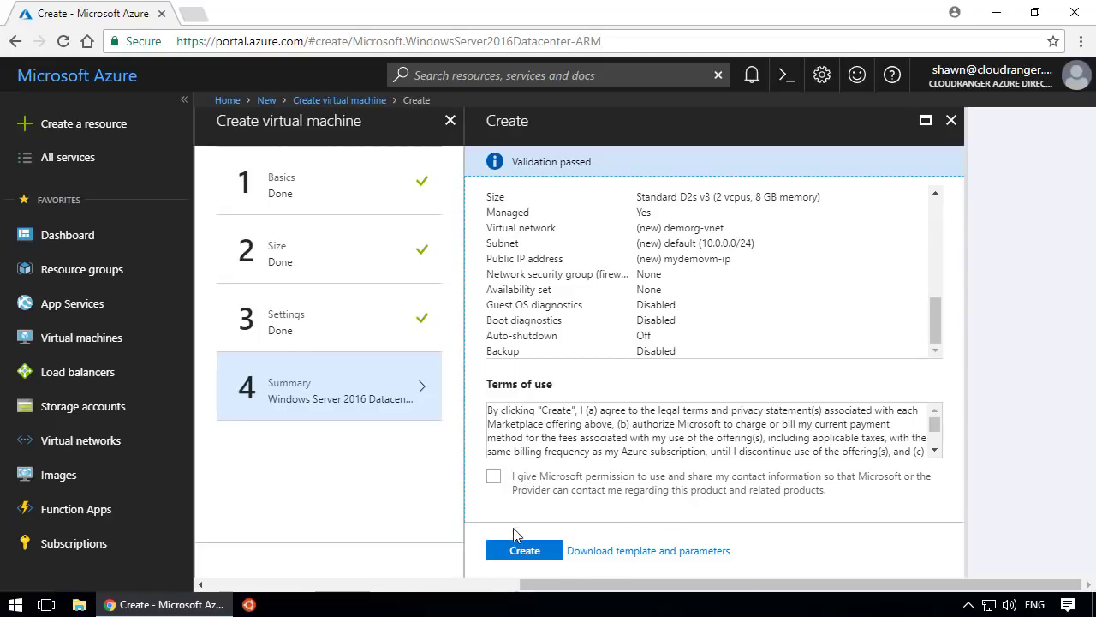
pyautogui.click(532, 552)
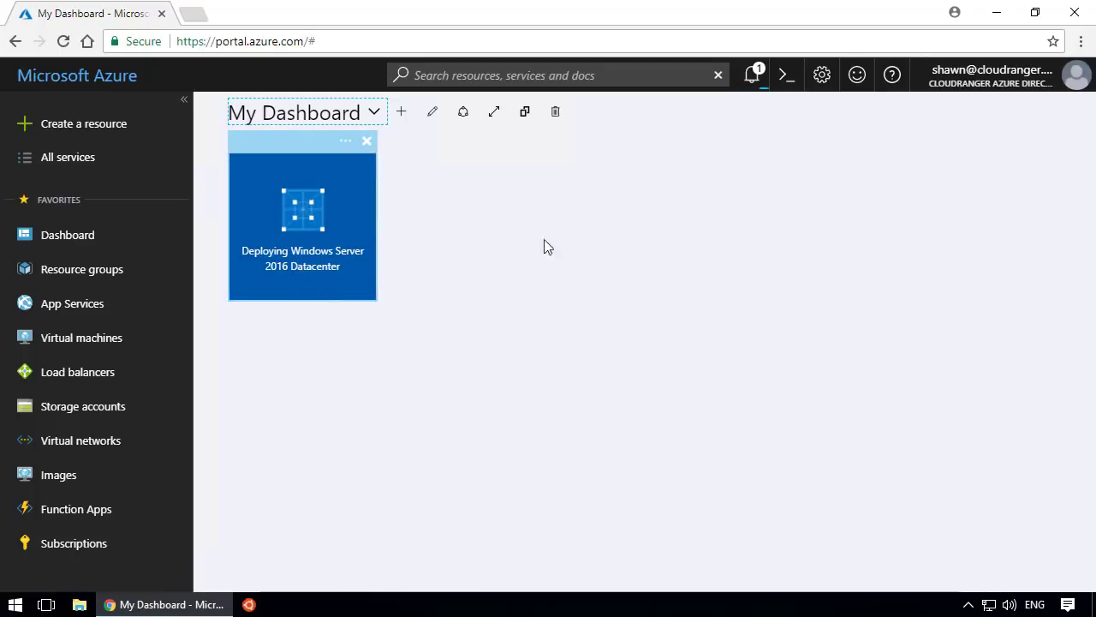
# Open the running deployment from the notifications and examine its inputs and operation details.
pyautogui.click(758, 84)
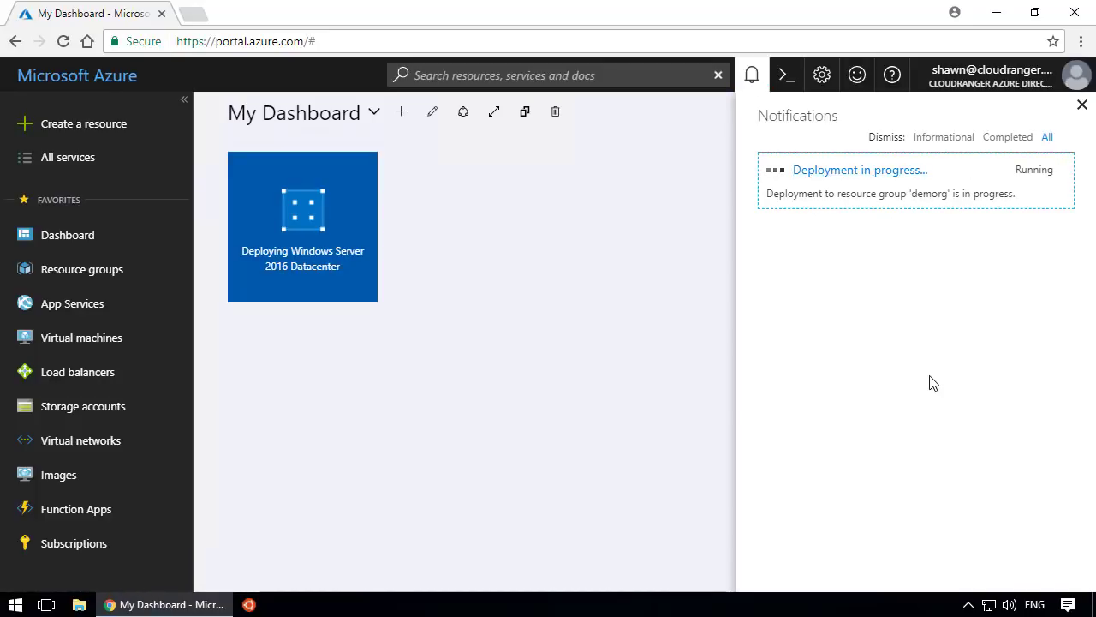
pyautogui.click(829, 173)
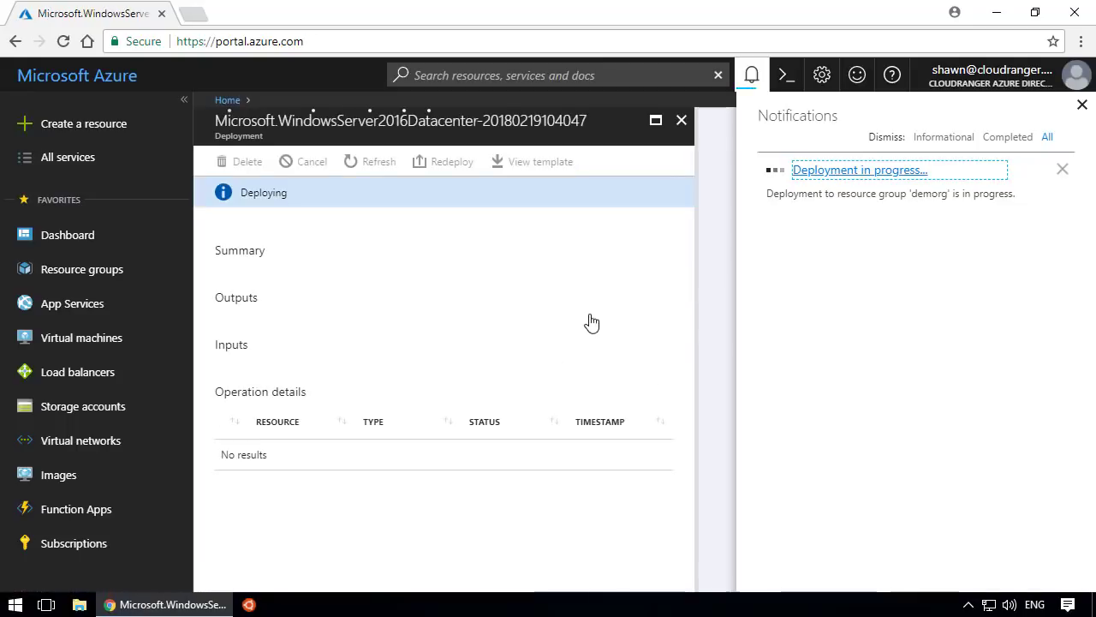
pyautogui.moveTo(688, 243); pyautogui.dragTo(697, 370)
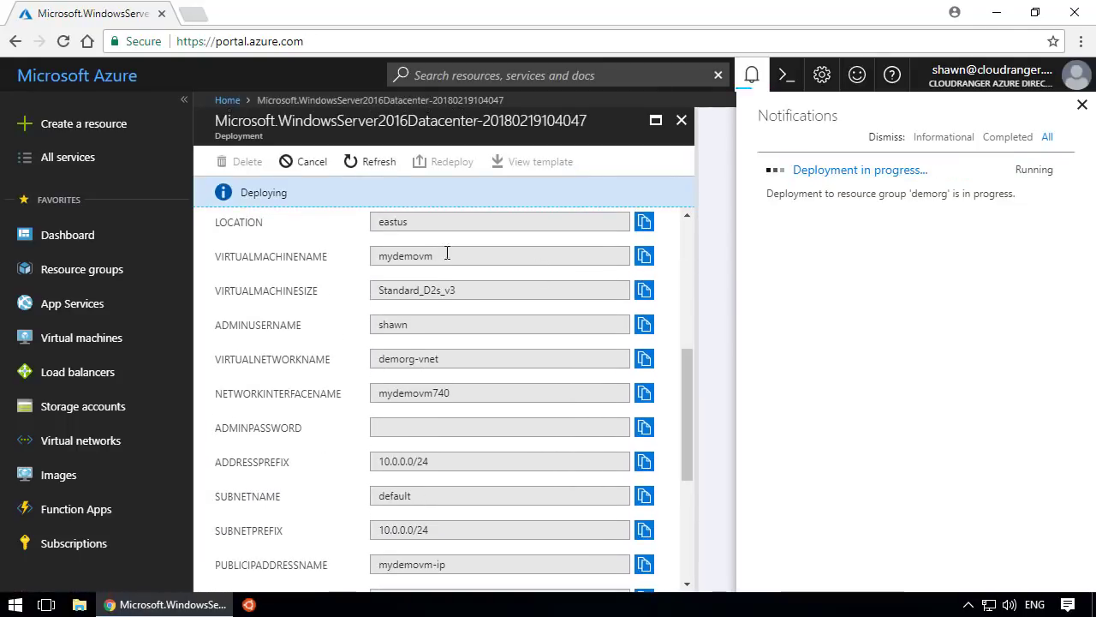
pyautogui.scroll(-3, 532, 316)
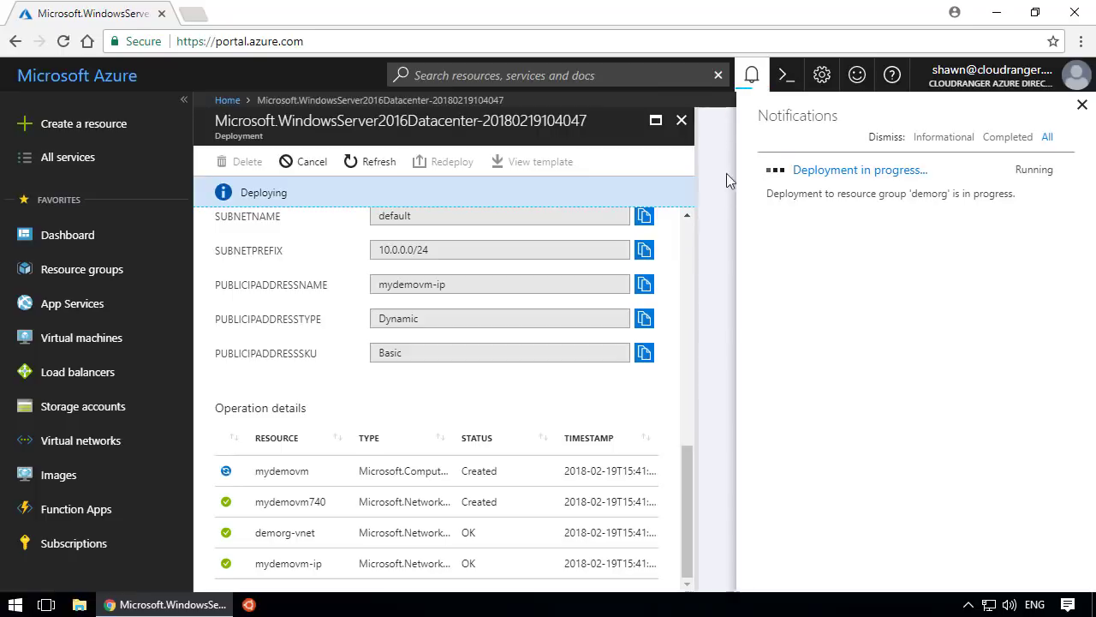
# Close the deployment details, return to the dashboard, and check the deployment's progress in the notifications.
pyautogui.click(1082, 106)
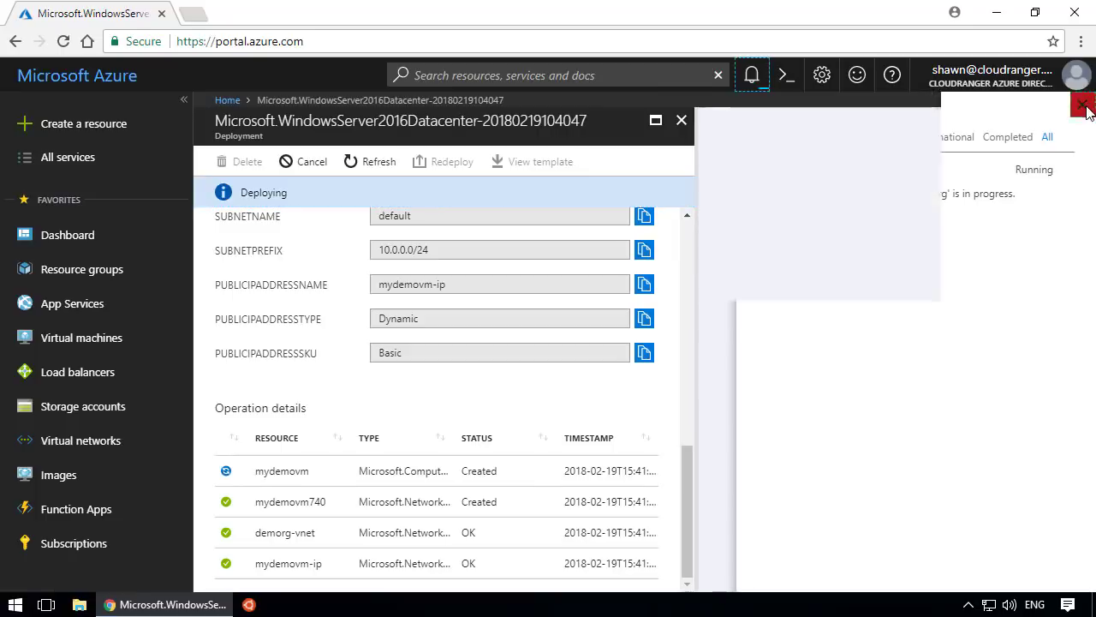
pyautogui.click(682, 120)
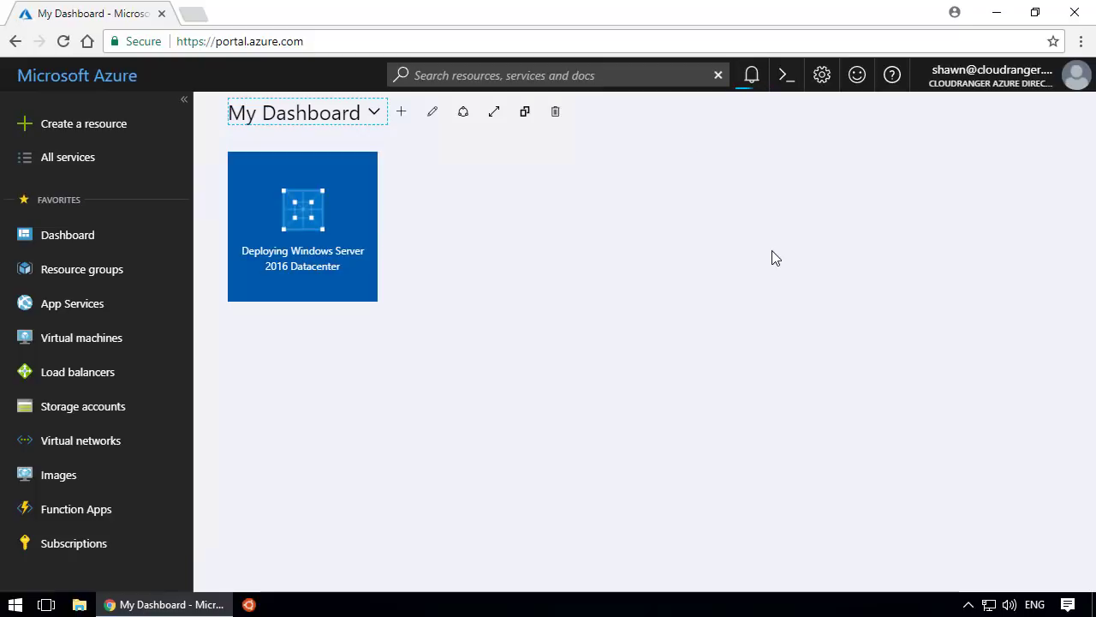
pyautogui.click(752, 81)
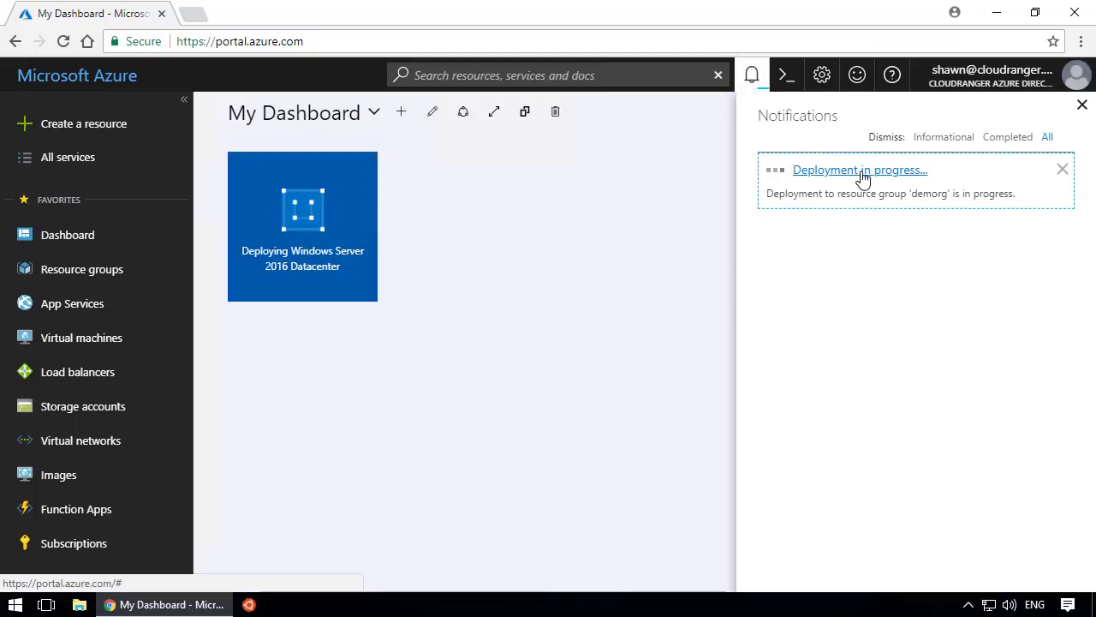
pyautogui.click(1081, 104)
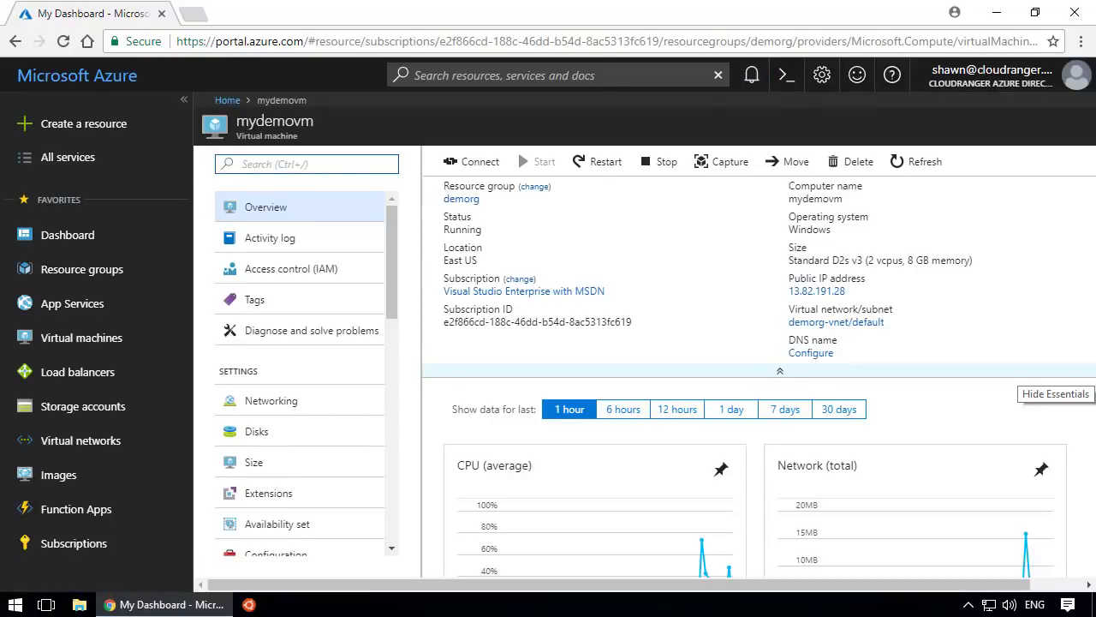
# Check the deployment notification for the virtual machine, and close the mydemovm overview.
pyautogui.click(752, 75)
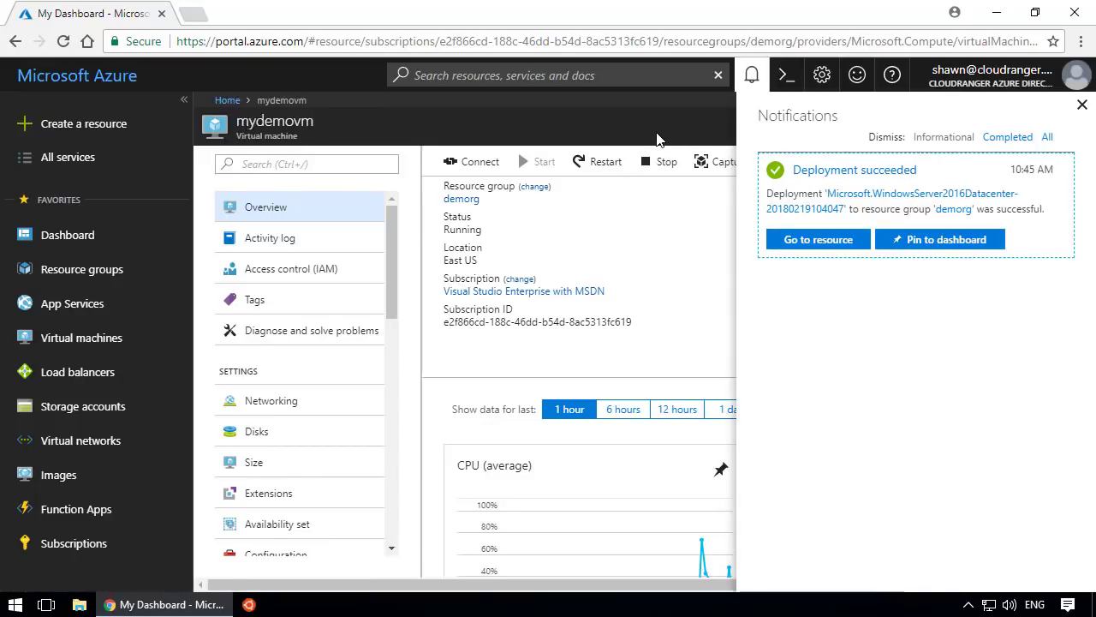
pyautogui.click(1082, 104)
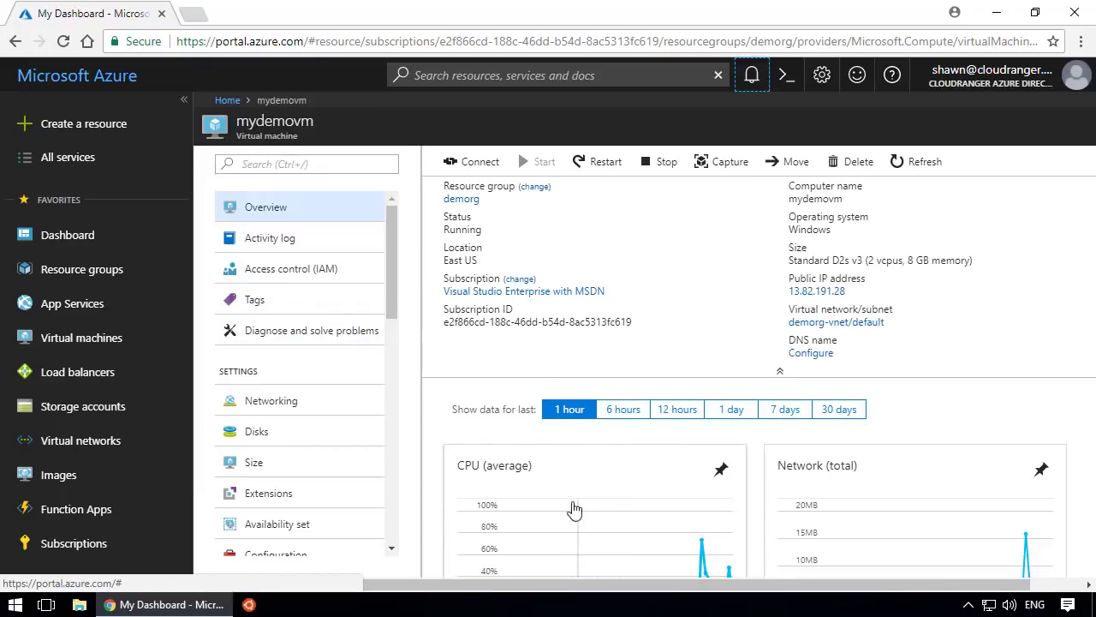
pyautogui.click(1043, 586)
pyautogui.click(1081, 121)
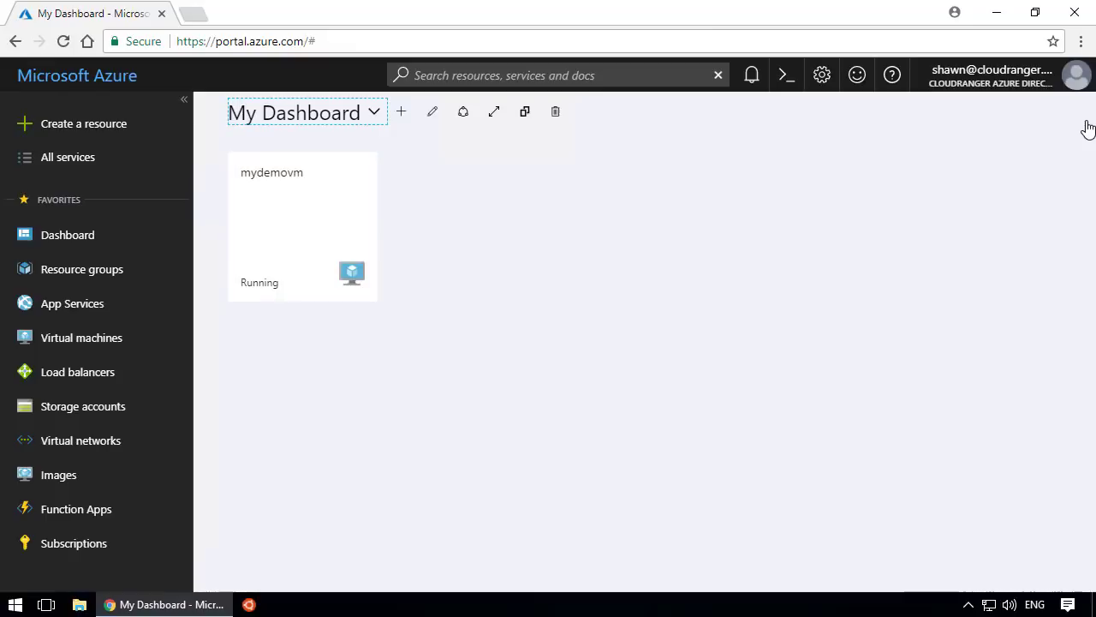
# View mydemovm from its dashboard tile, and return to the dashboard.
pyautogui.click(69, 241)
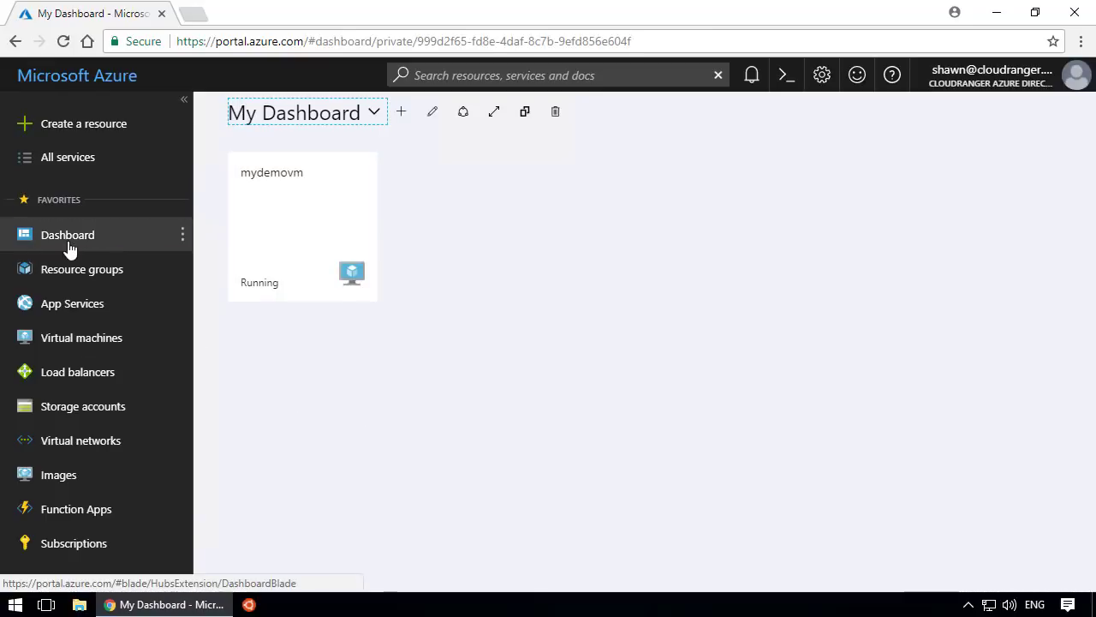
pyautogui.moveTo(257, 196)
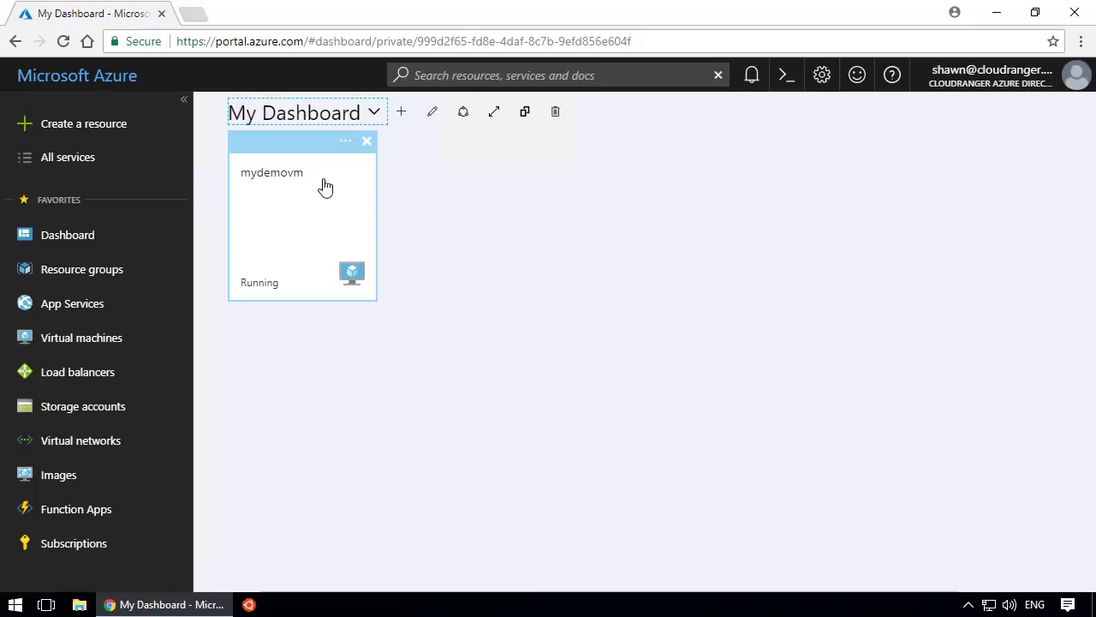
pyautogui.click(364, 243)
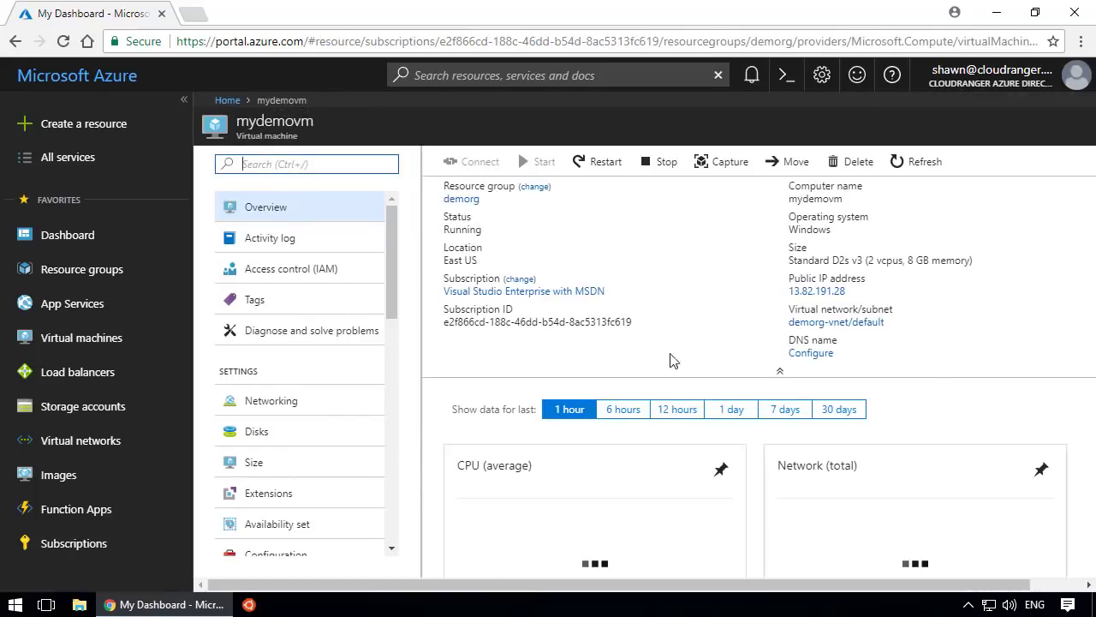
pyautogui.click(1078, 585)
pyautogui.click(1084, 121)
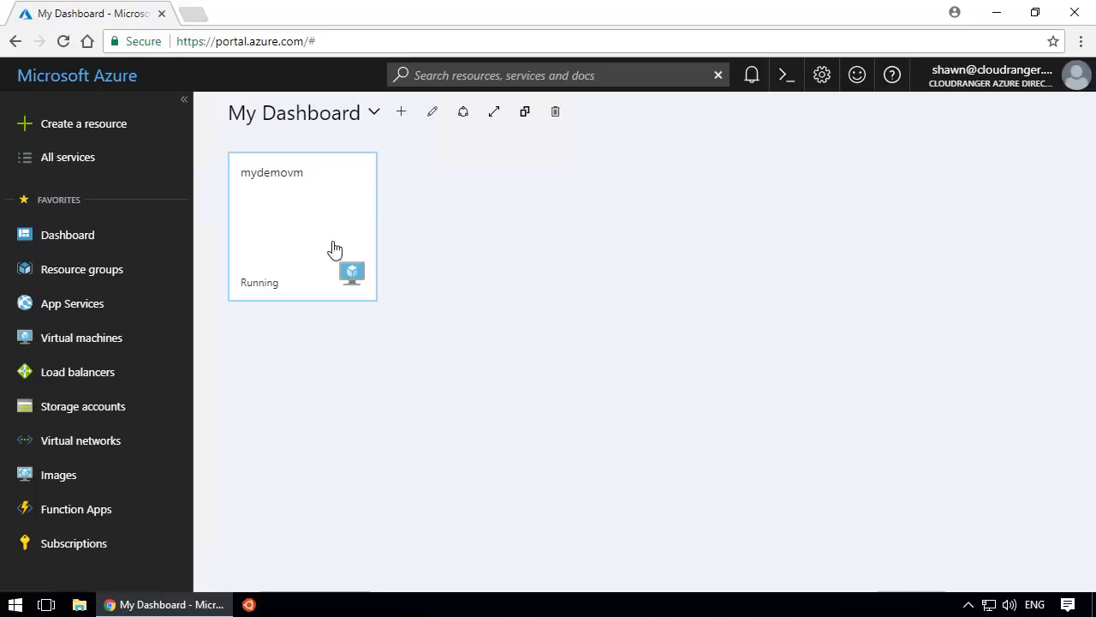
pyautogui.moveTo(318, 245)
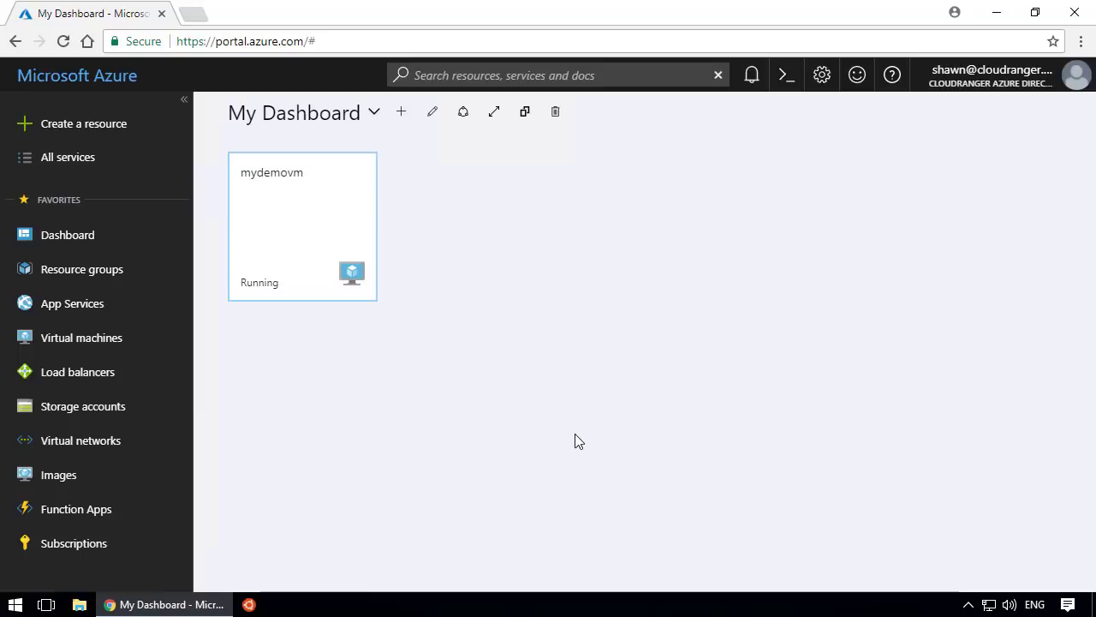
# View the resource groups list, and open mydemovm from the virtual machines list.
pyautogui.click(32, 274)
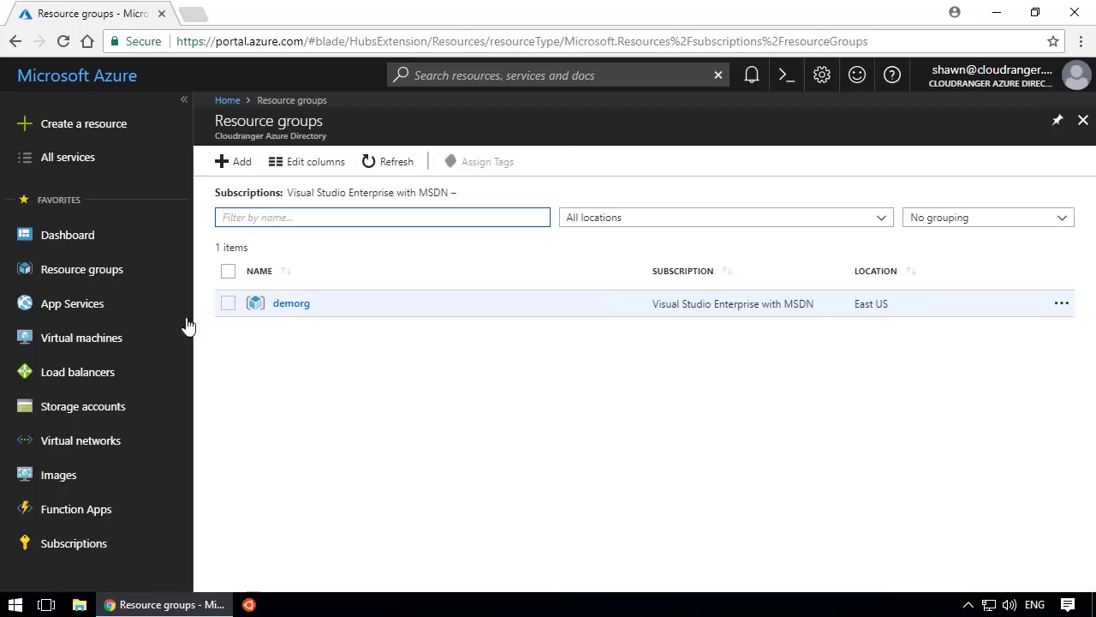
pyautogui.click(89, 341)
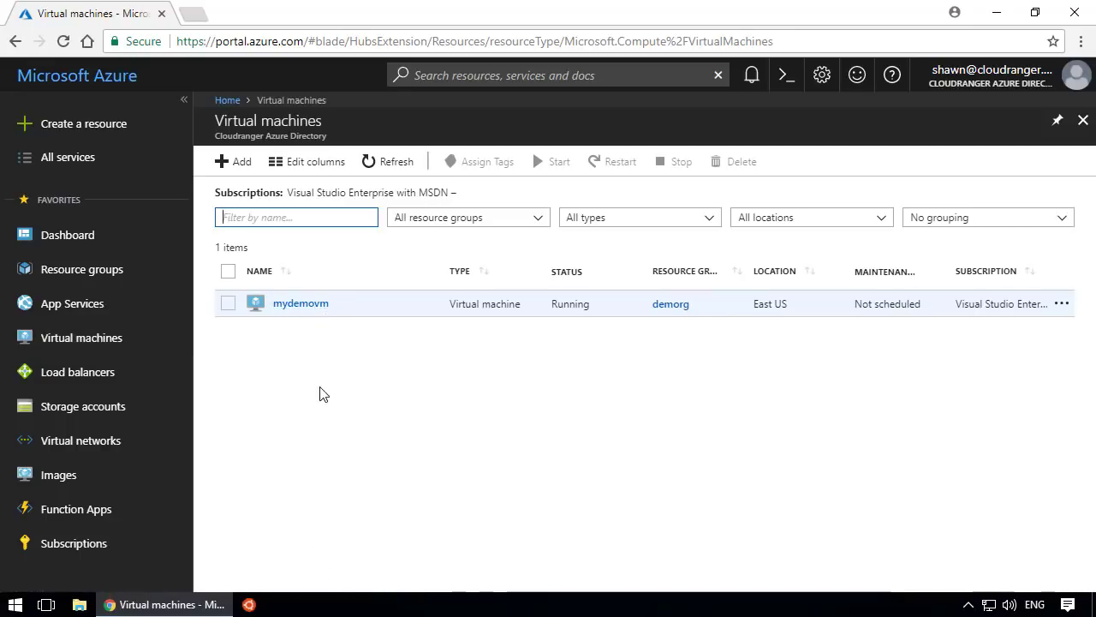
pyautogui.click(306, 306)
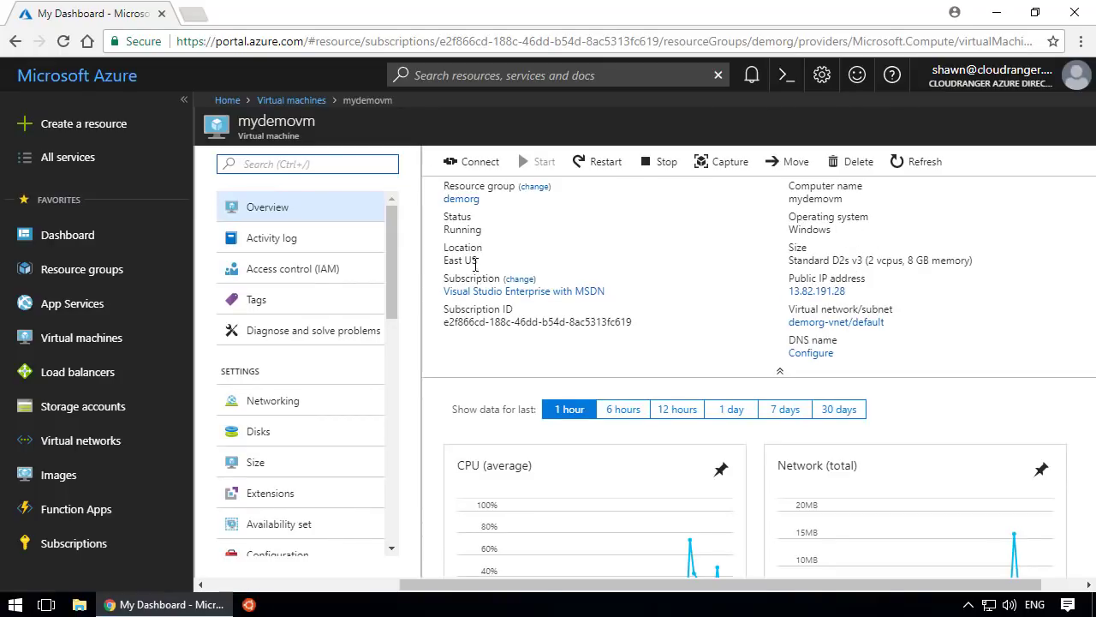
# Download the mydemovm.rdp connection file, and start the Remote Desktop connection with it.
pyautogui.click(472, 167)
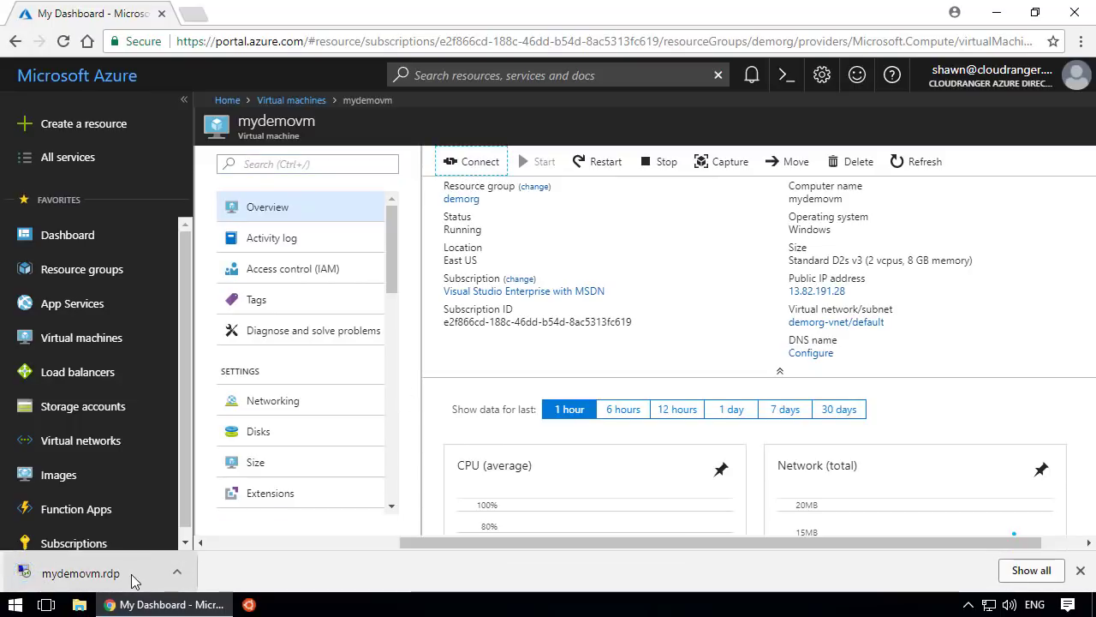
pyautogui.click(100, 581)
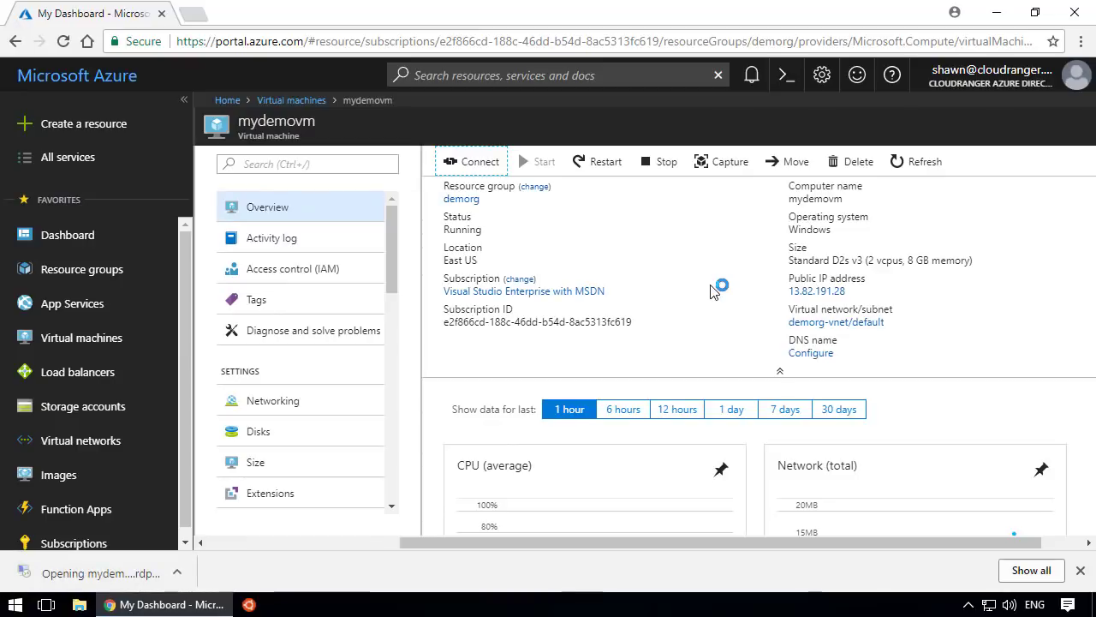
pyautogui.click(666, 396)
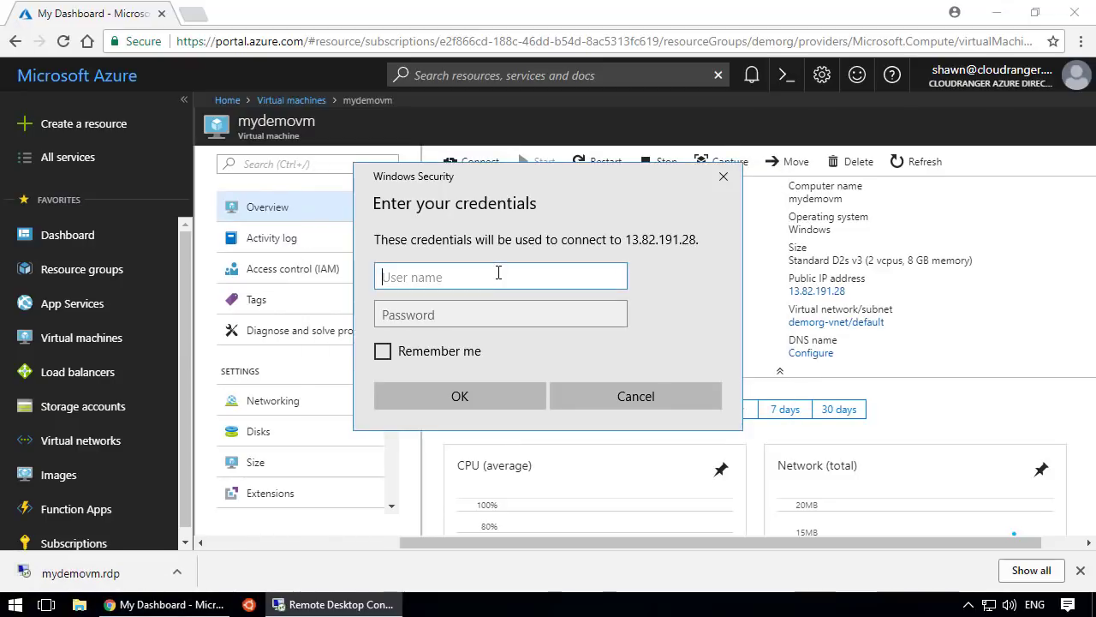
# Log in to mydemovm with the administrator's user name and password, and accept the remote computer's certificate.
pyautogui.write('shawn')
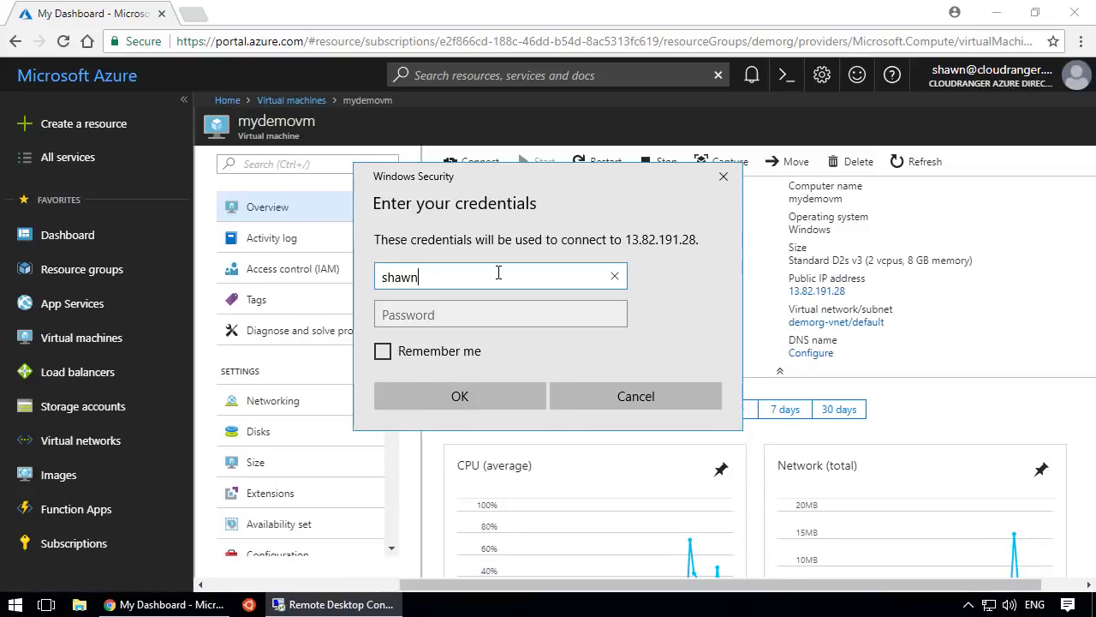
pyautogui.press('Tab')
pyautogui.write('*')
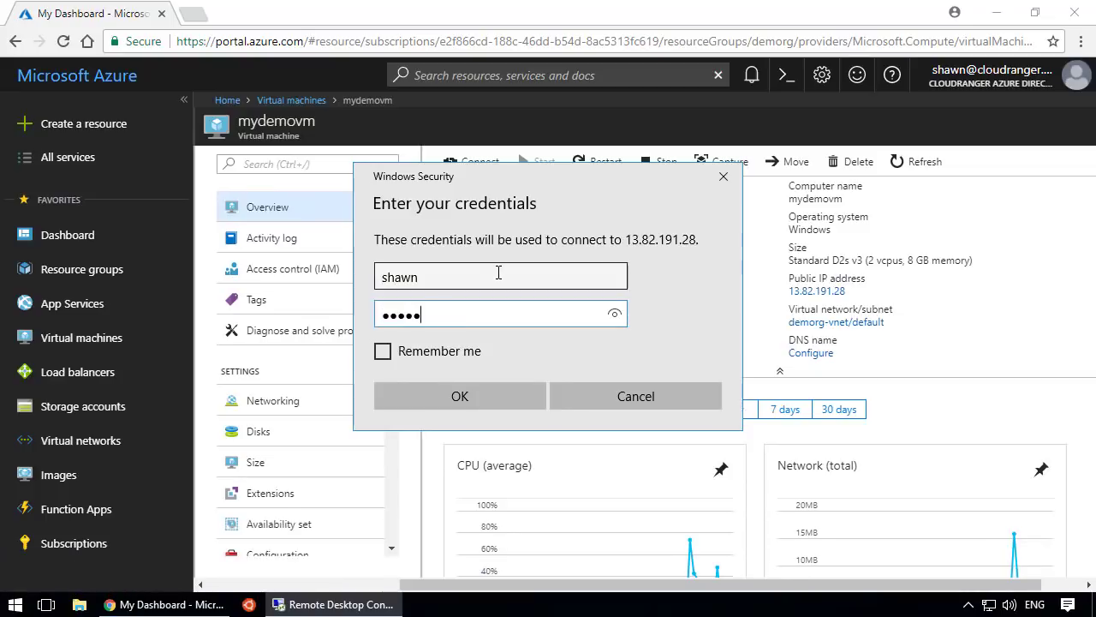
pyautogui.write('***********')
pyautogui.press('Return')
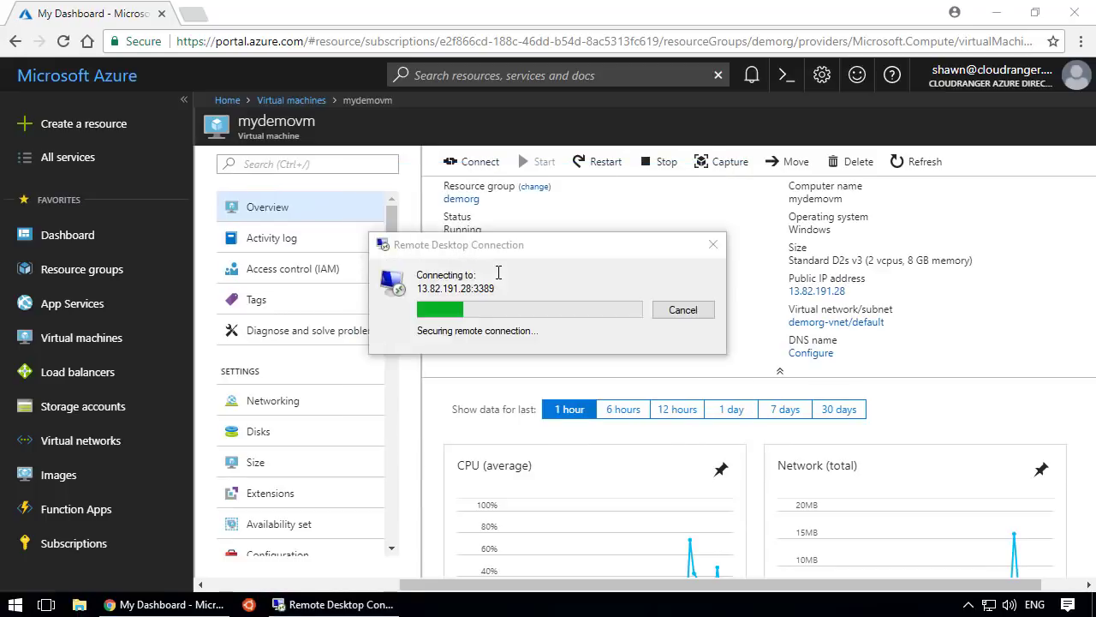
pyautogui.click(618, 439)
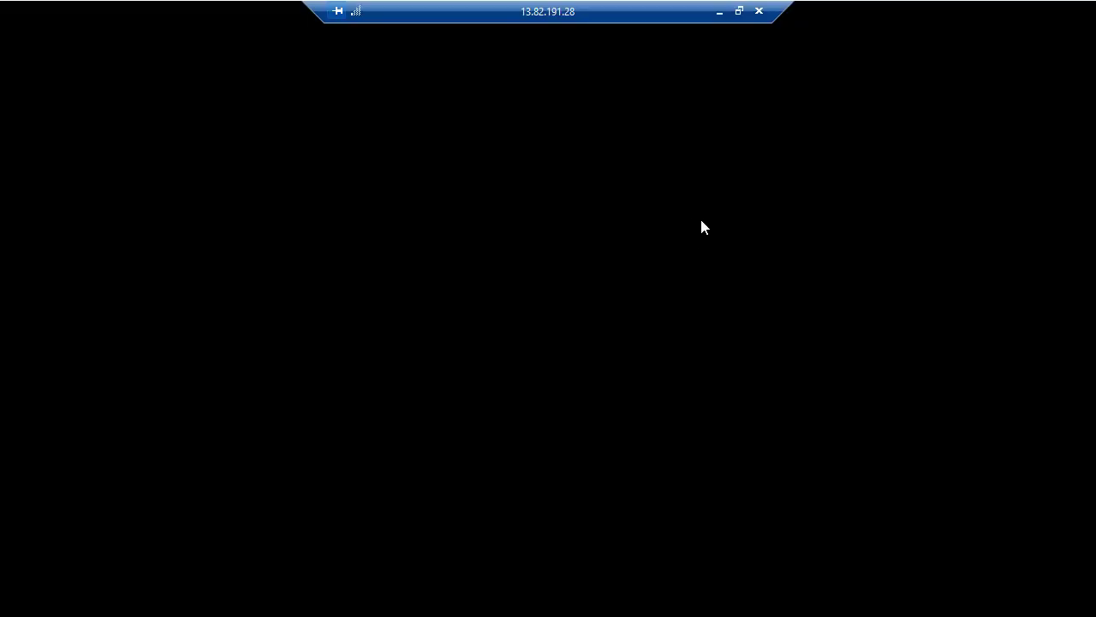
# Minimize and restore the remote session window, and disconnect from mydemovm.
pyautogui.click(717, 13)
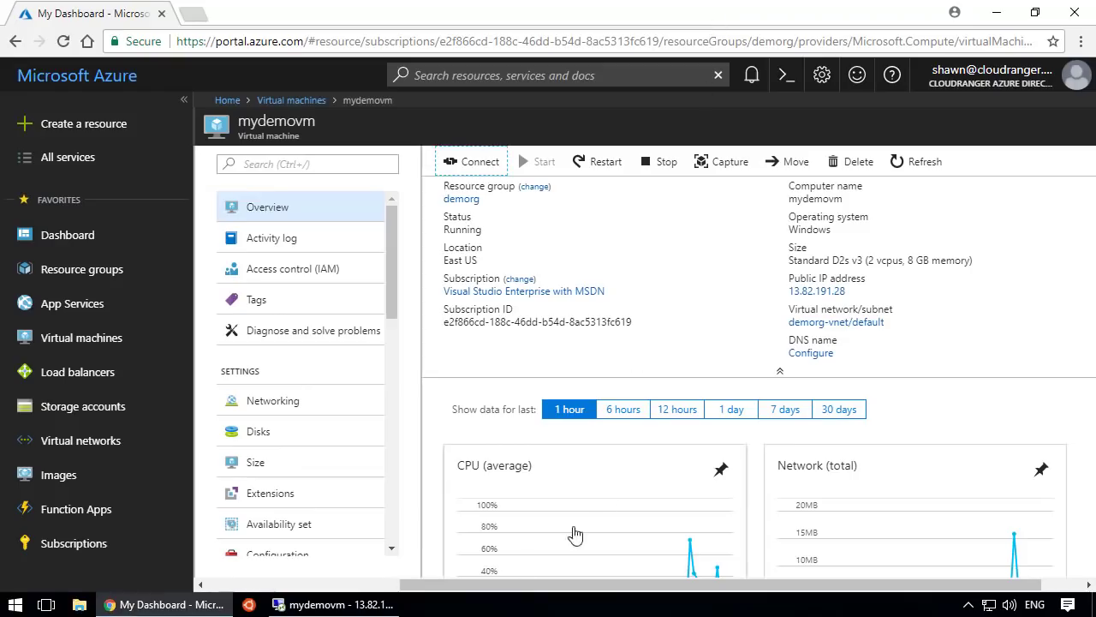
pyautogui.click(368, 603)
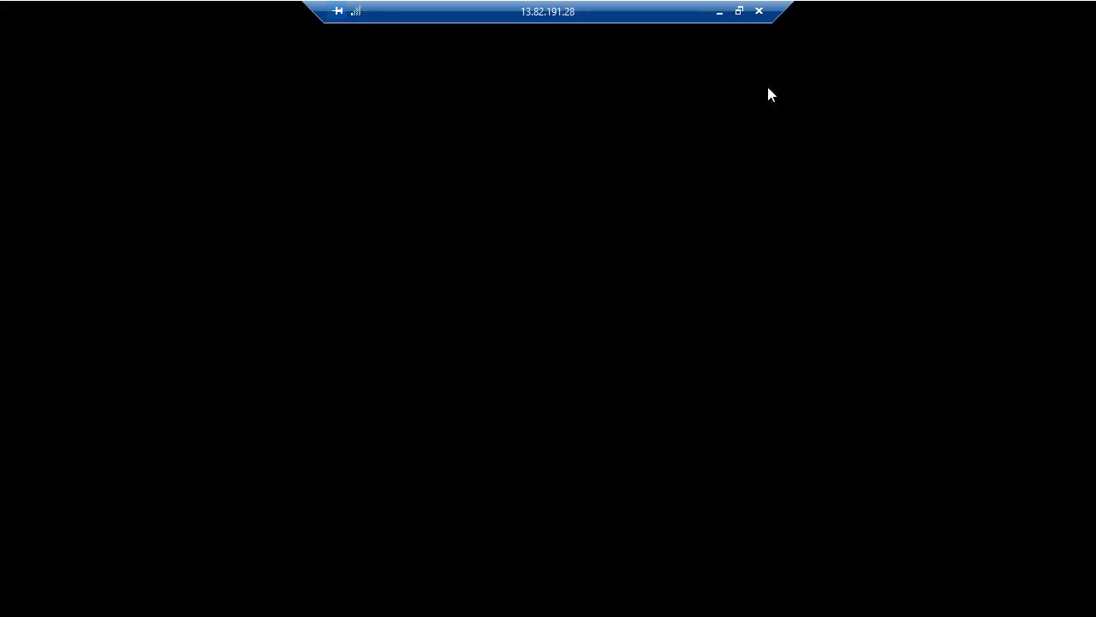
pyautogui.click(758, 11)
pyautogui.click(600, 339)
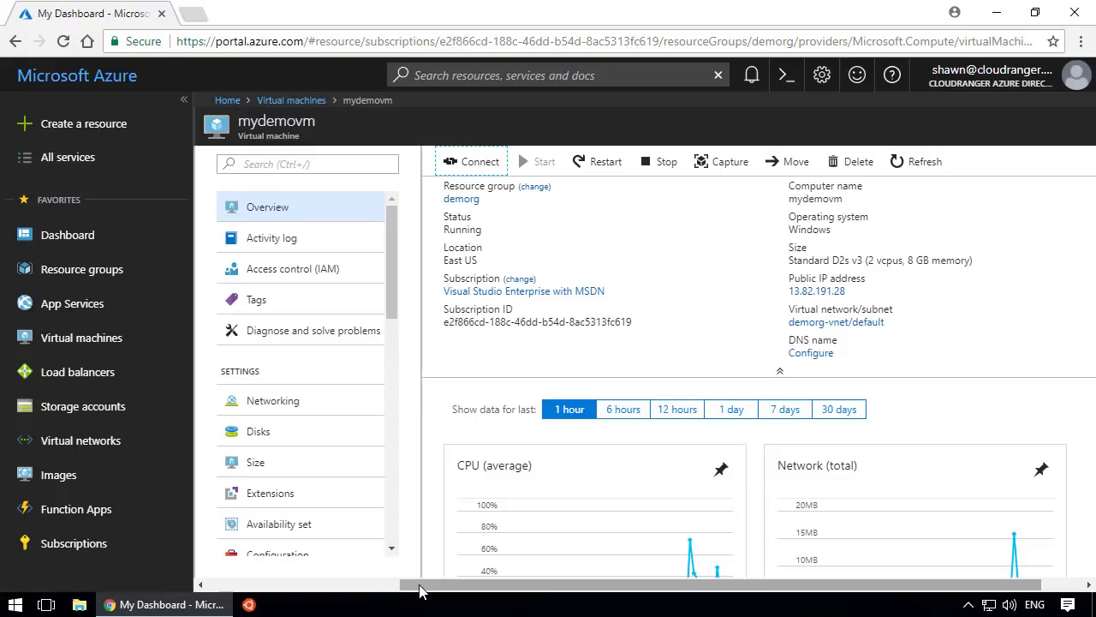
# Examine the demorg resource group's resources, including the connected devices and subnets of demorg-vnet.
pyautogui.click(82, 275)
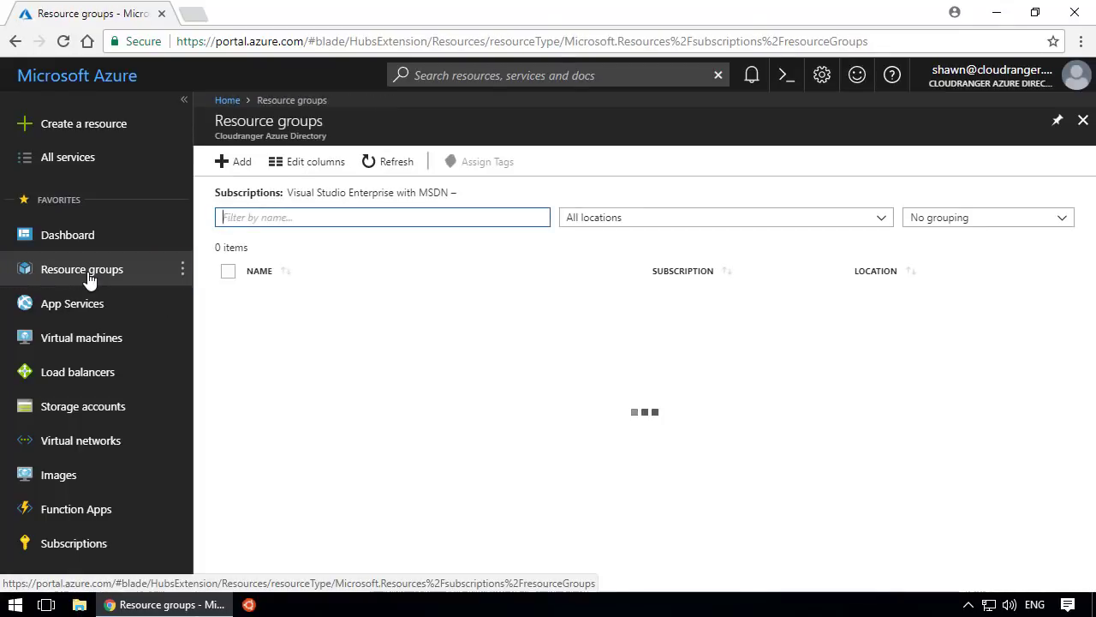
pyautogui.click(303, 304)
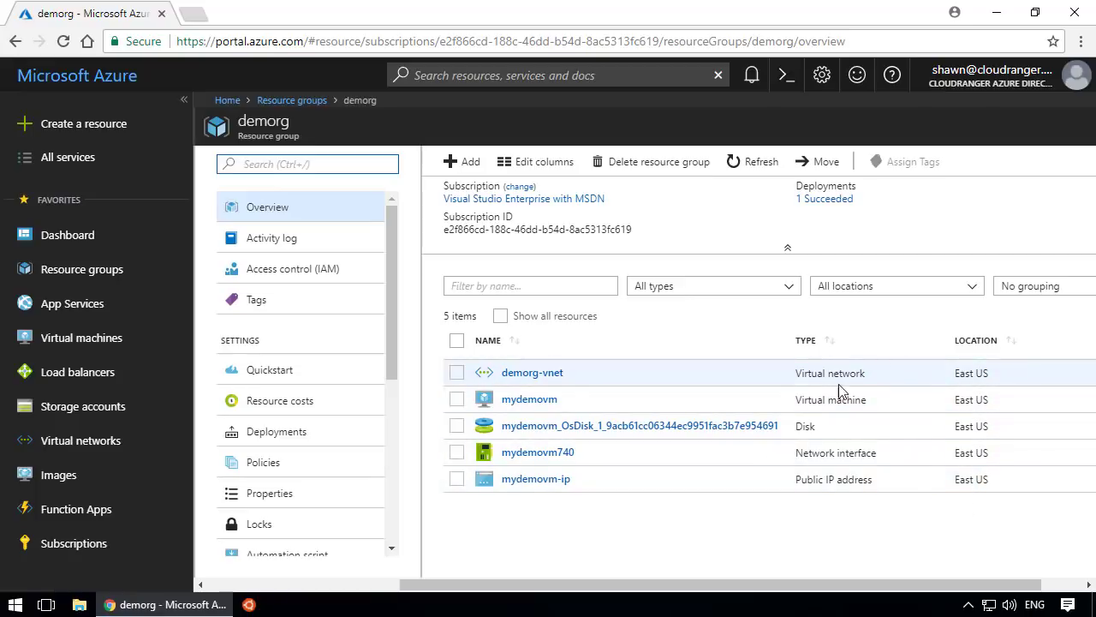
pyautogui.click(546, 379)
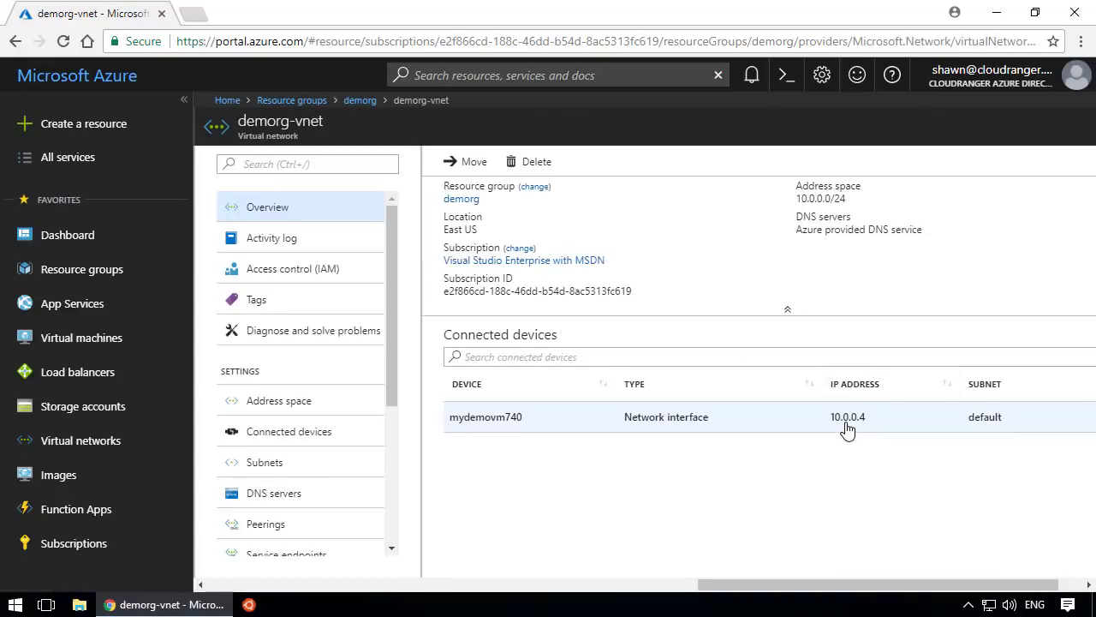
pyautogui.click(301, 469)
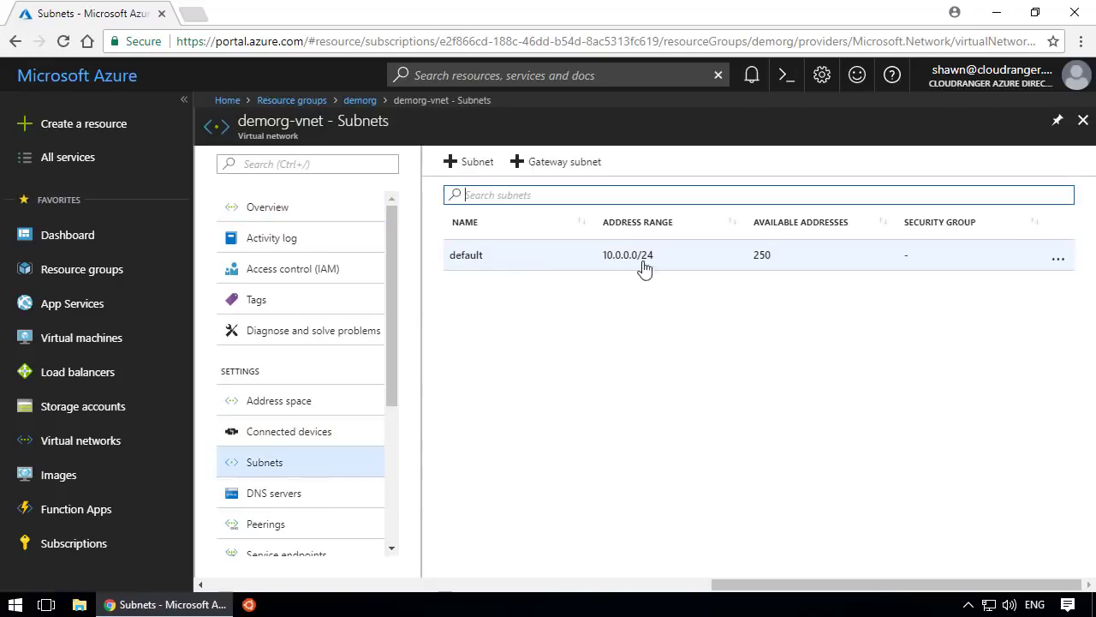
pyautogui.click(1082, 124)
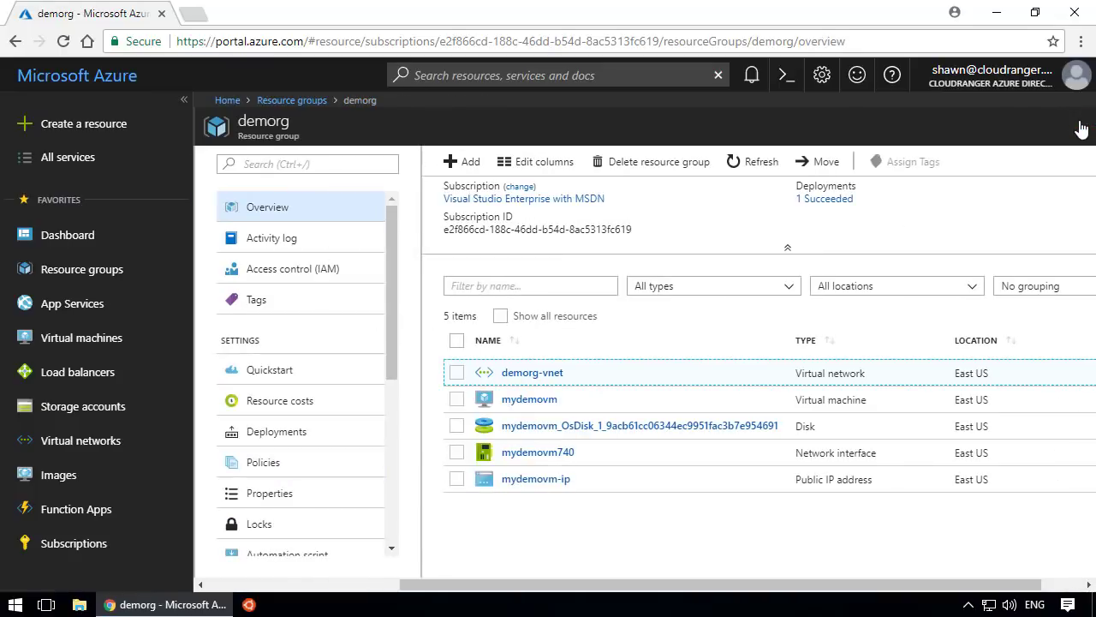
# Close the demorg resource group, and view the lists of resource groups and virtual networks.
pyautogui.moveTo(891, 591); pyautogui.dragTo(505, 589)
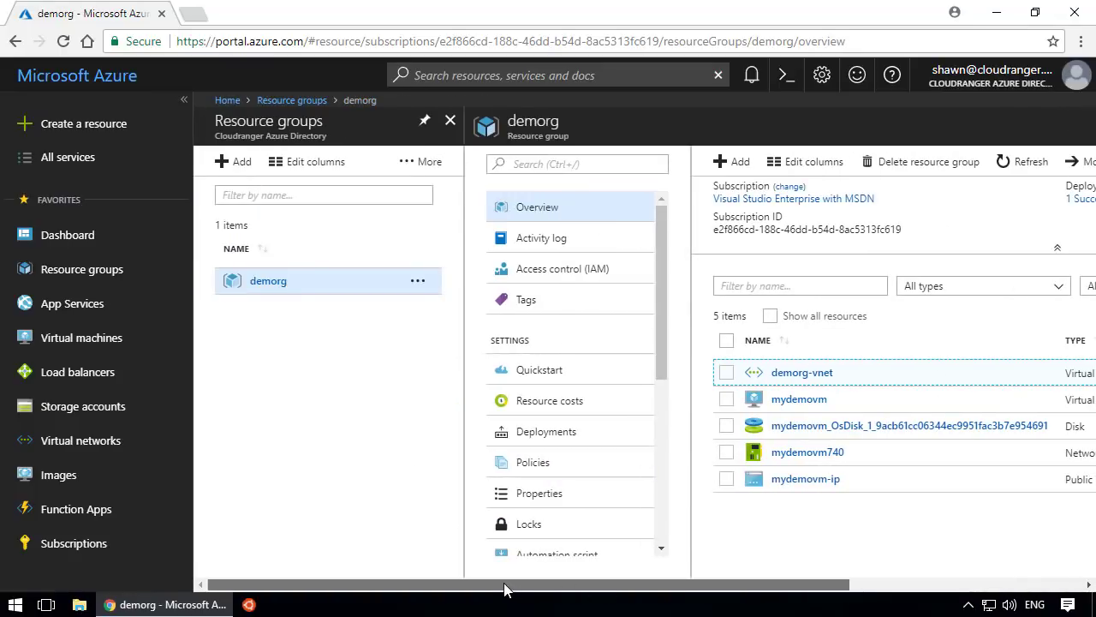
pyautogui.moveTo(679, 586); pyautogui.dragTo(966, 590)
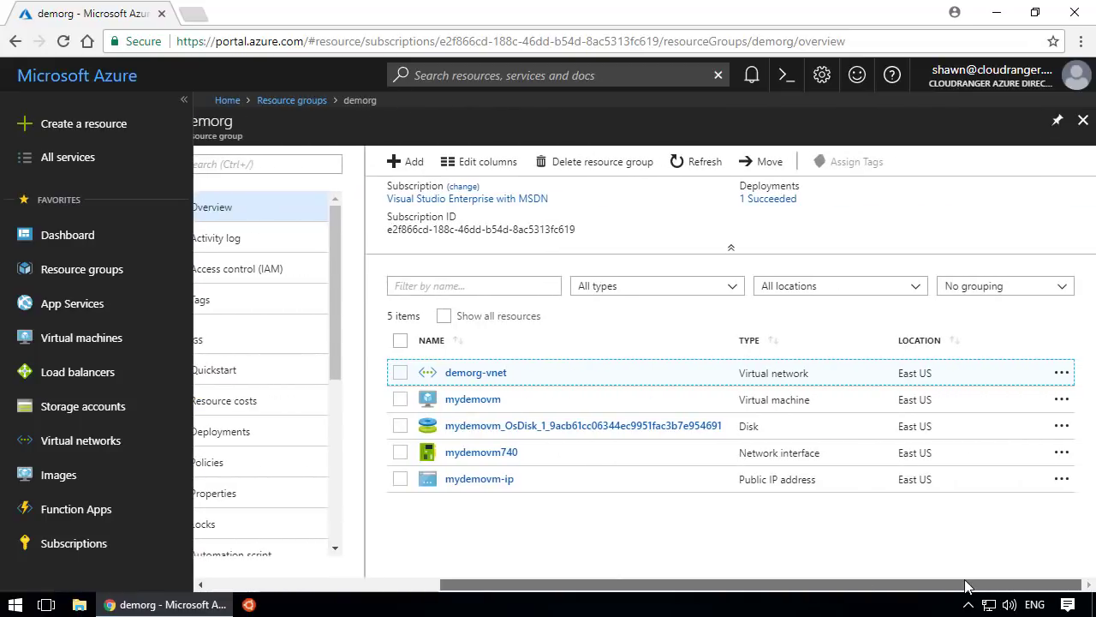
pyautogui.click(1083, 120)
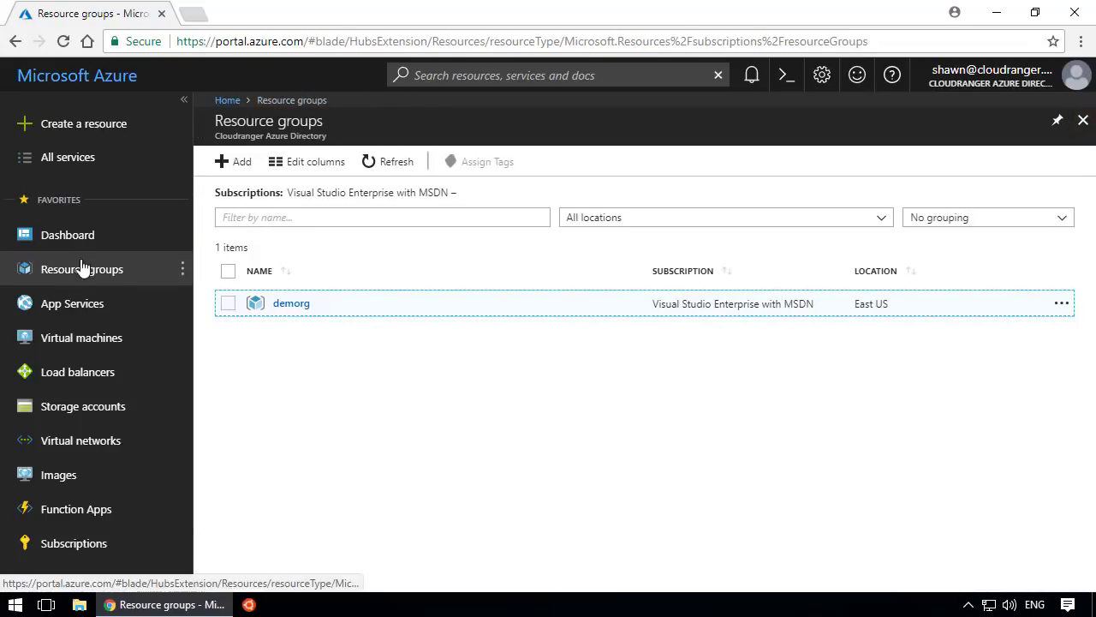
pyautogui.click(86, 269)
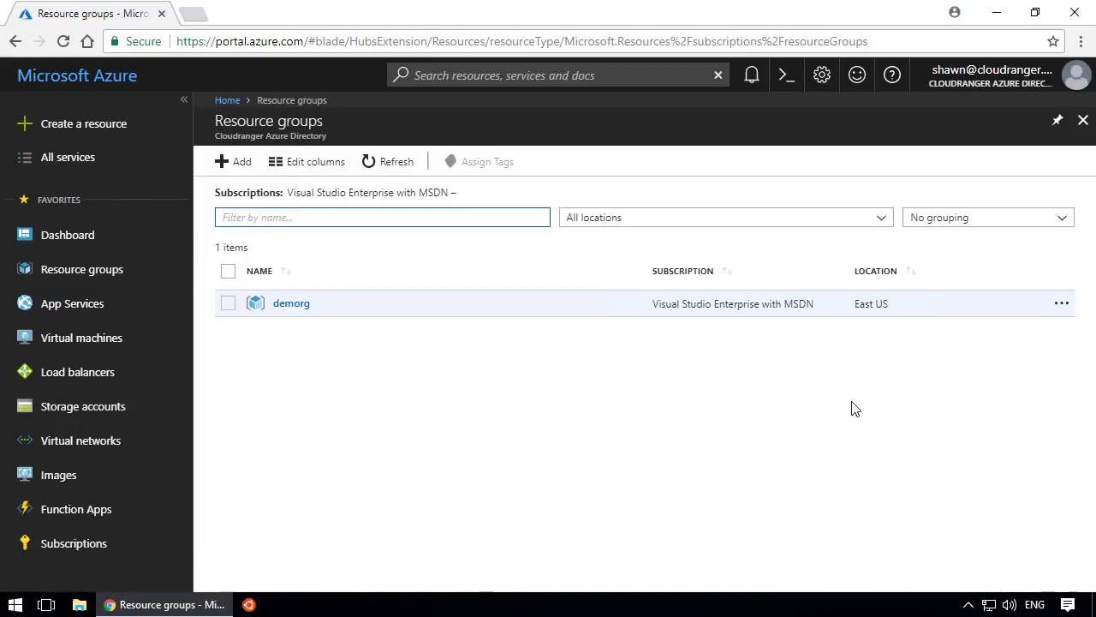
pyautogui.click(176, 439)
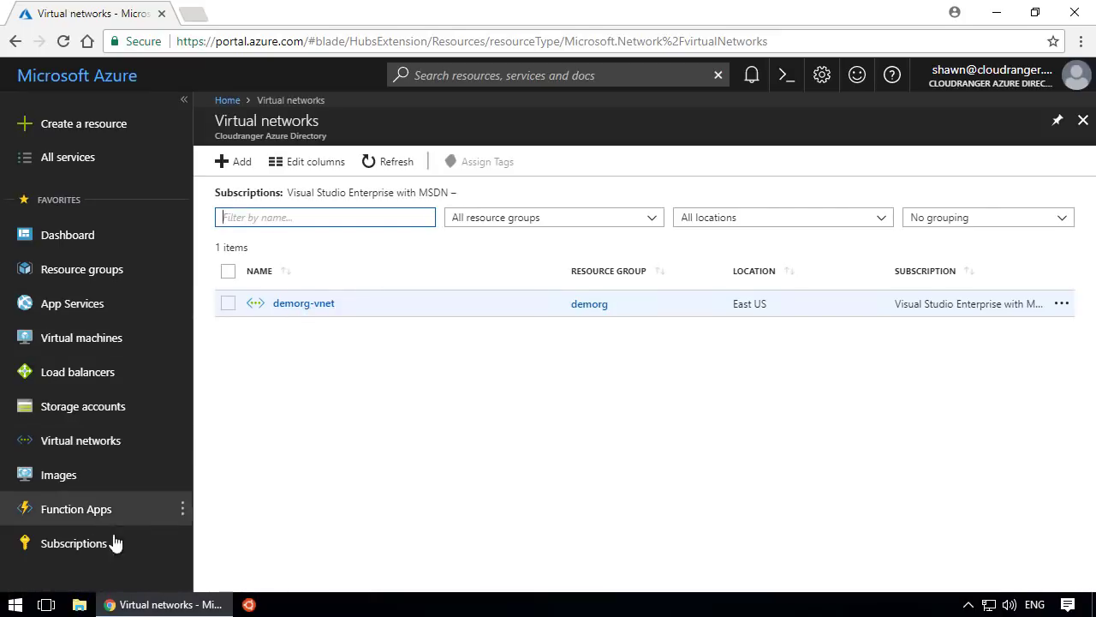
# Search all services for "ip" and add Public IP addresses to the favorites.
pyautogui.click(83, 168)
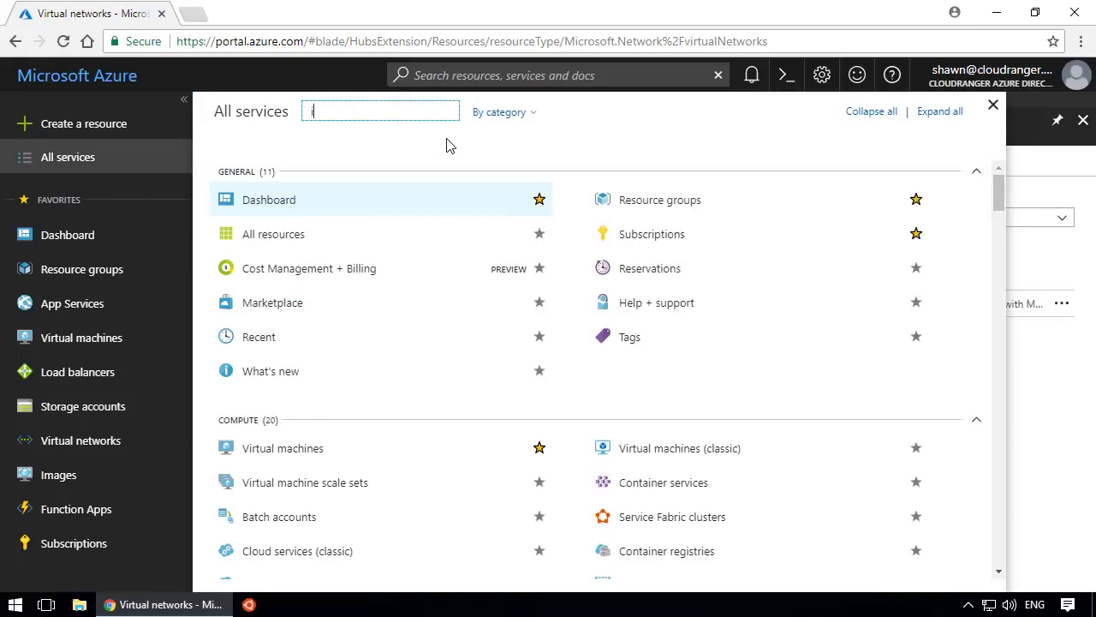
pyautogui.write('ip')
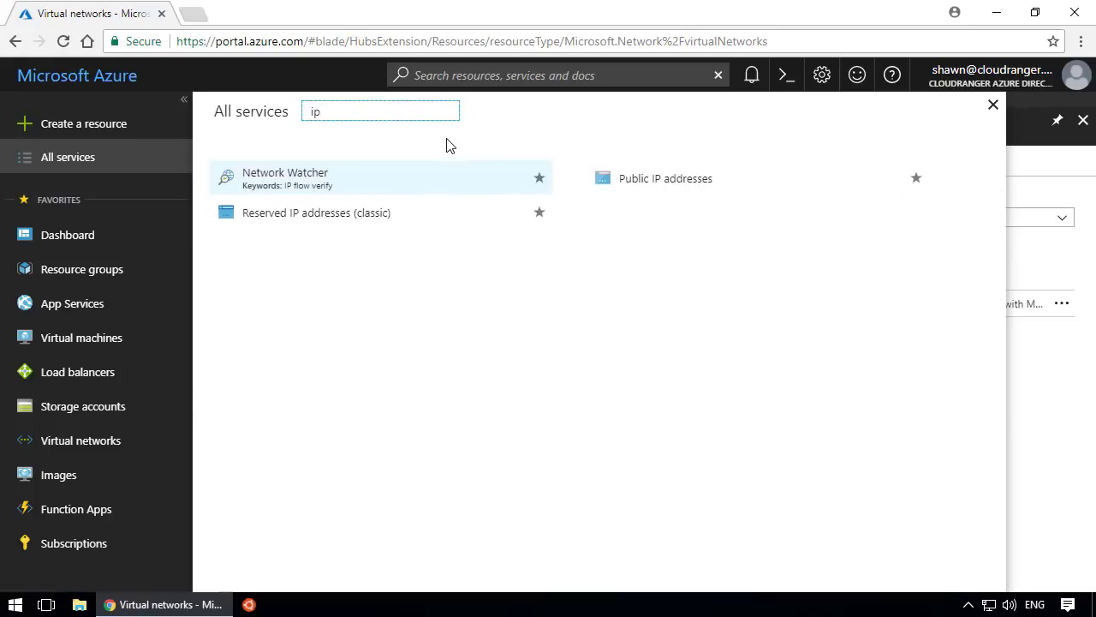
pyautogui.click(915, 178)
pyautogui.click(89, 445)
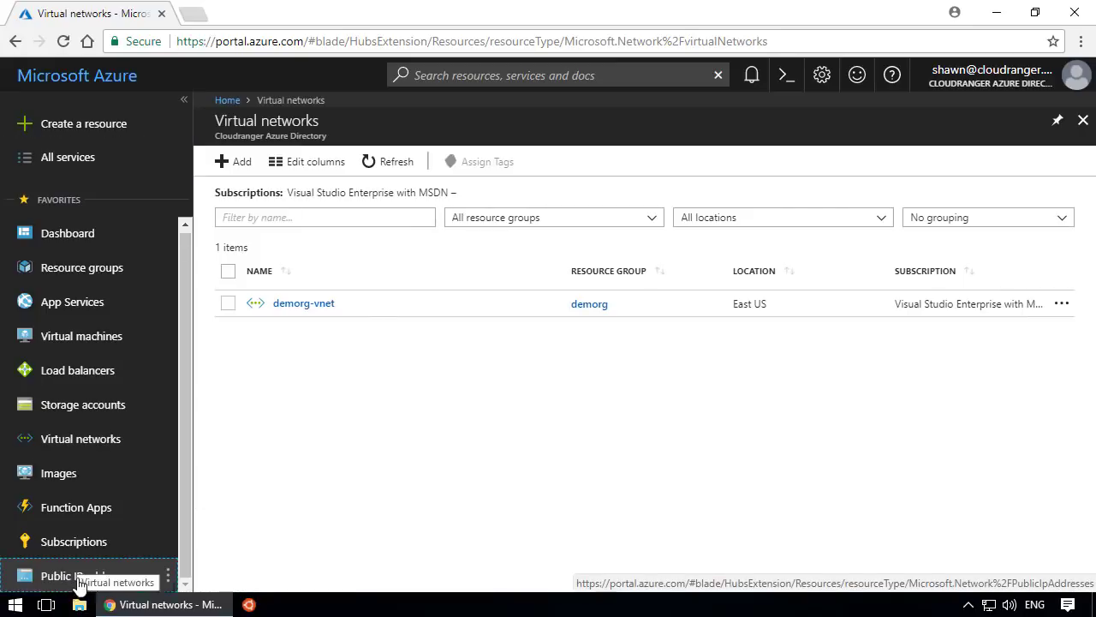
# Copy the IP address of mydemovm-ip from the public IP addresses, and return to the dashboard.
pyautogui.click(72, 577)
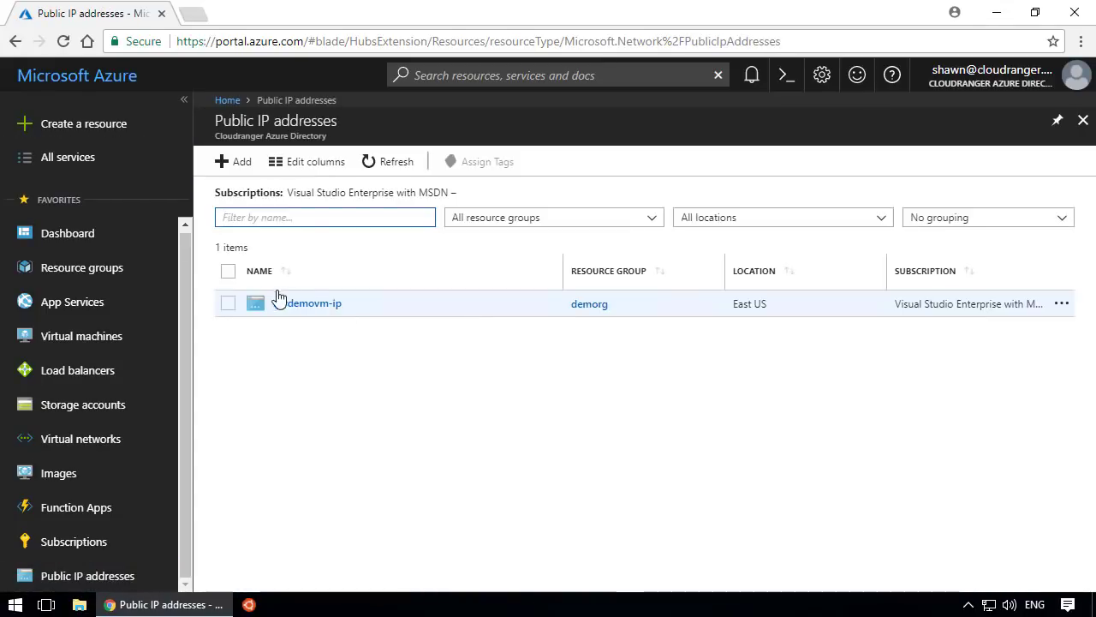
pyautogui.click(324, 305)
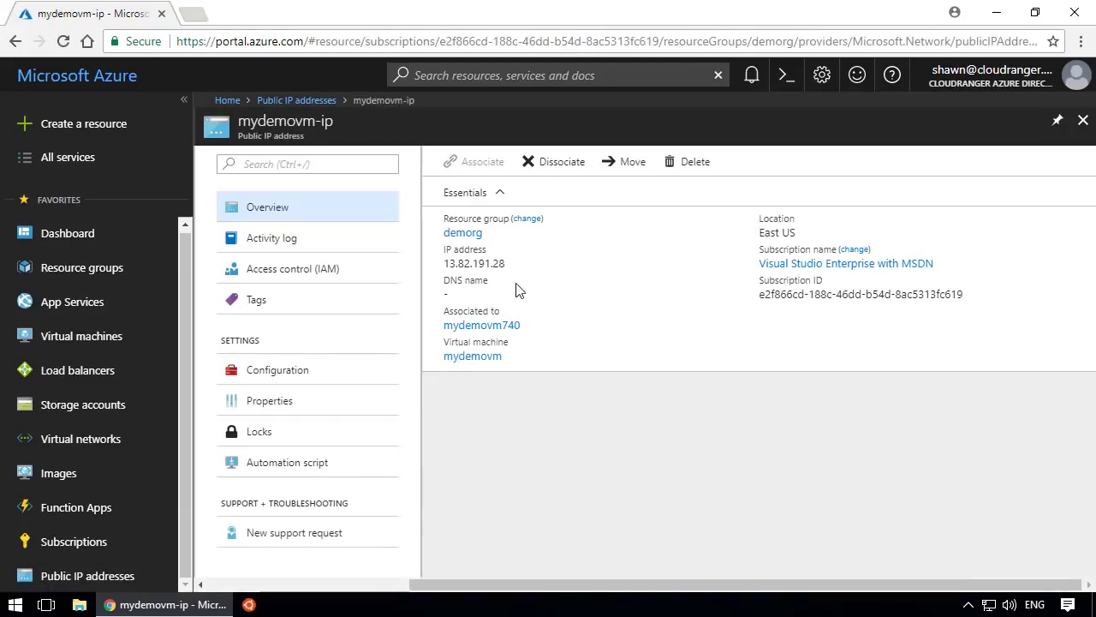
pyautogui.moveTo(446, 264); pyautogui.dragTo(499, 267)
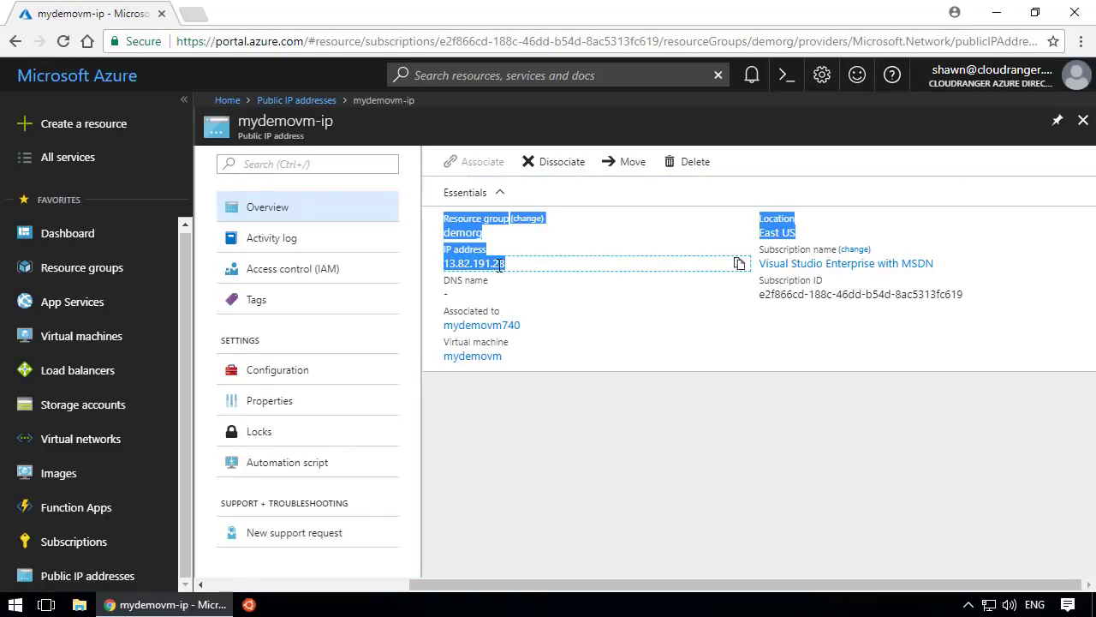
pyautogui.click(519, 270)
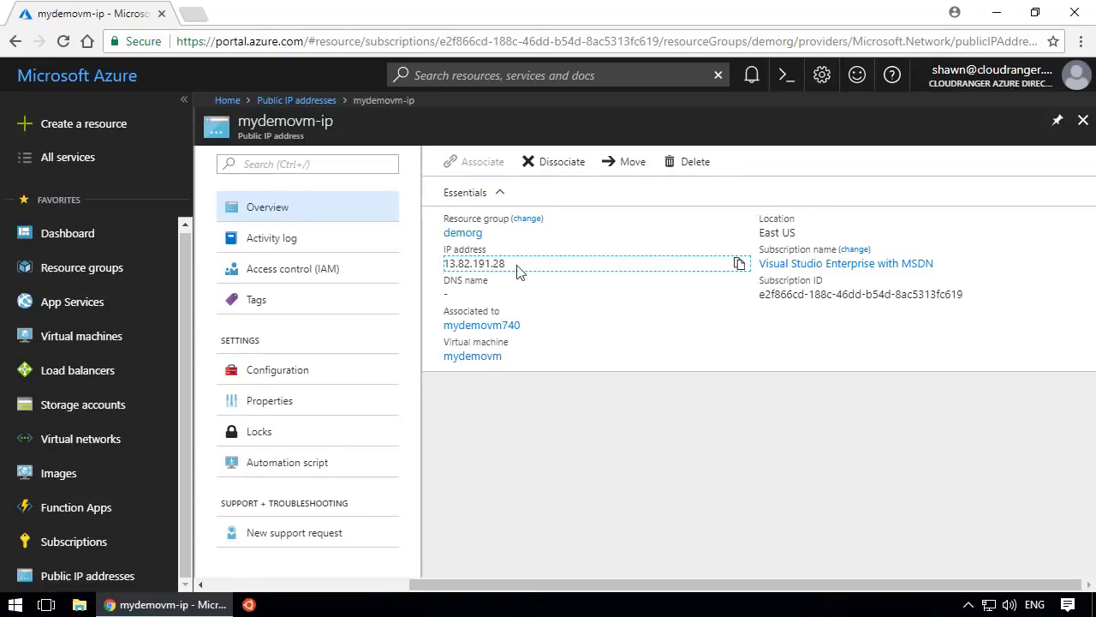
pyautogui.click(742, 266)
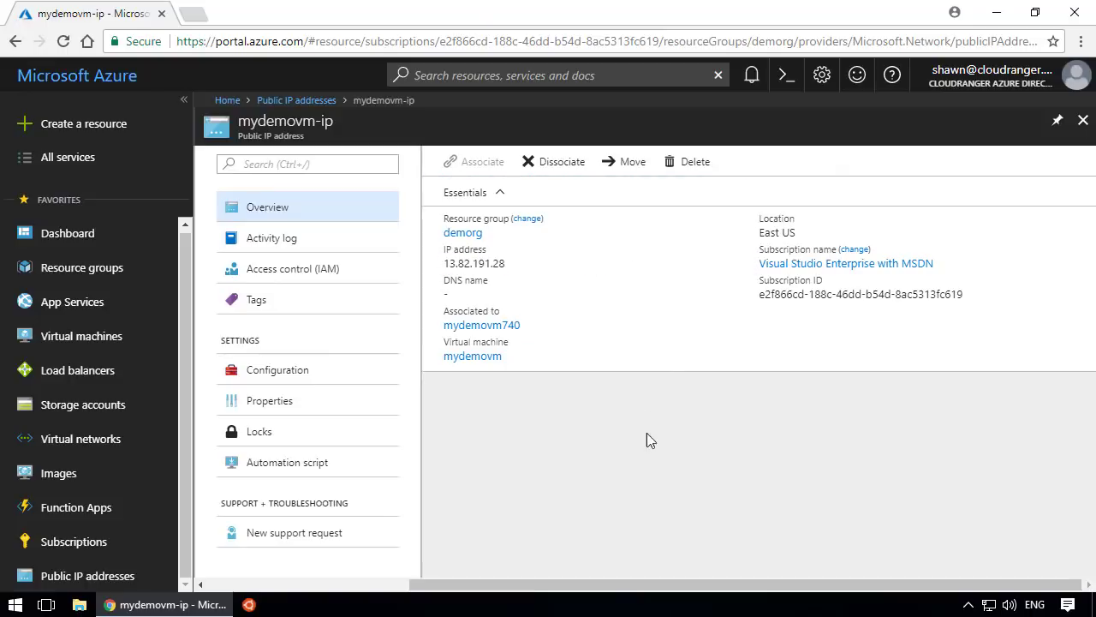
pyautogui.click(1082, 122)
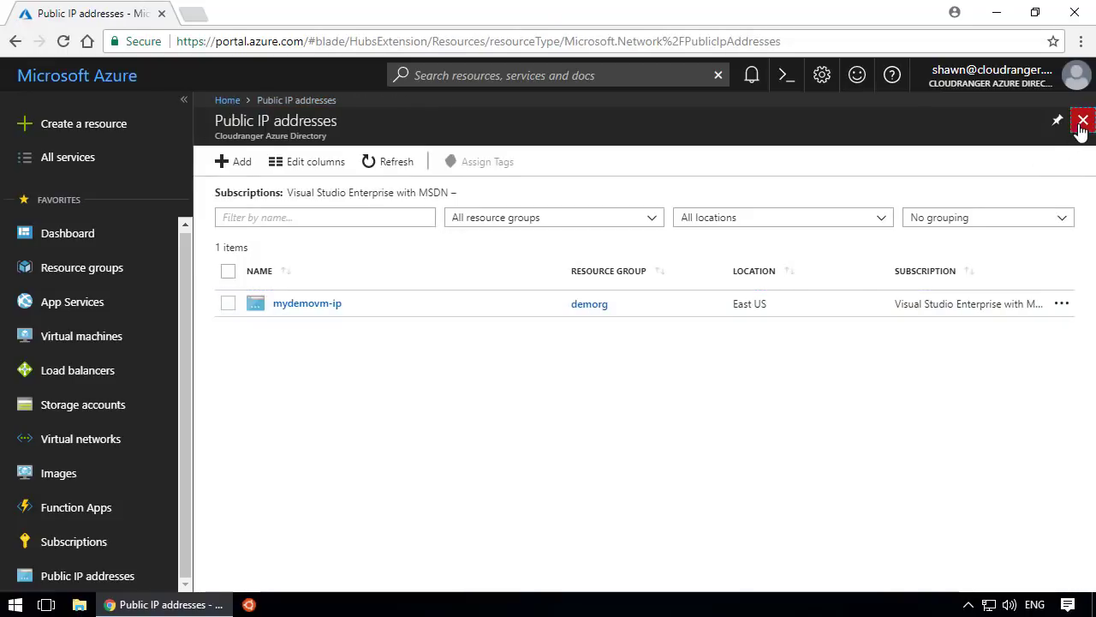
pyautogui.click(1083, 121)
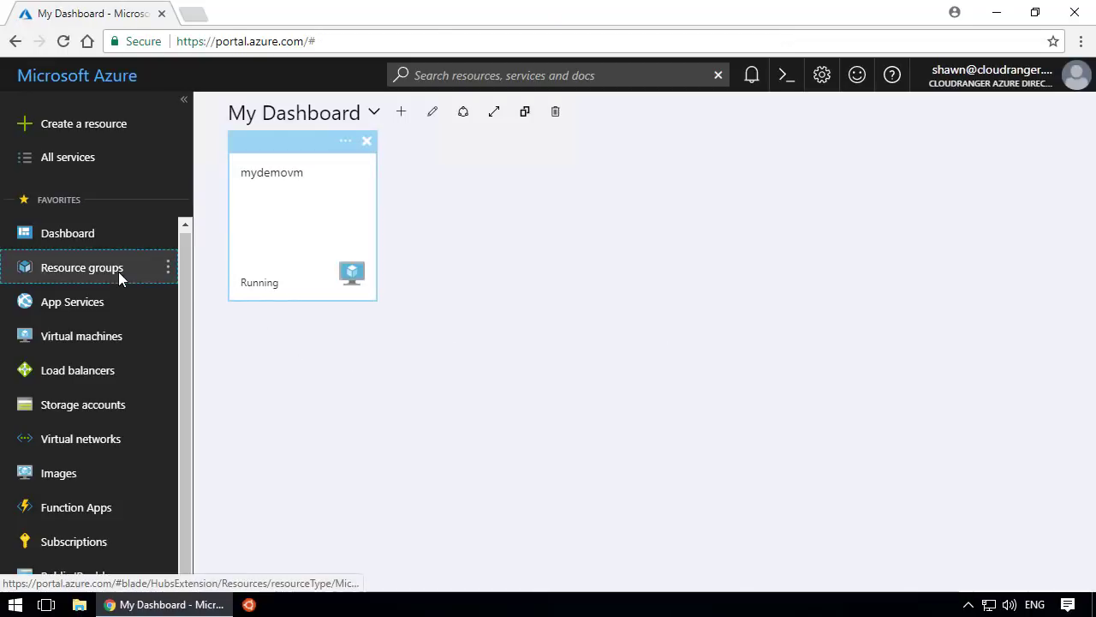
# Delete the demorg resource group with all its resources, entering demorg as the confirmation name.
pyautogui.click(120, 272)
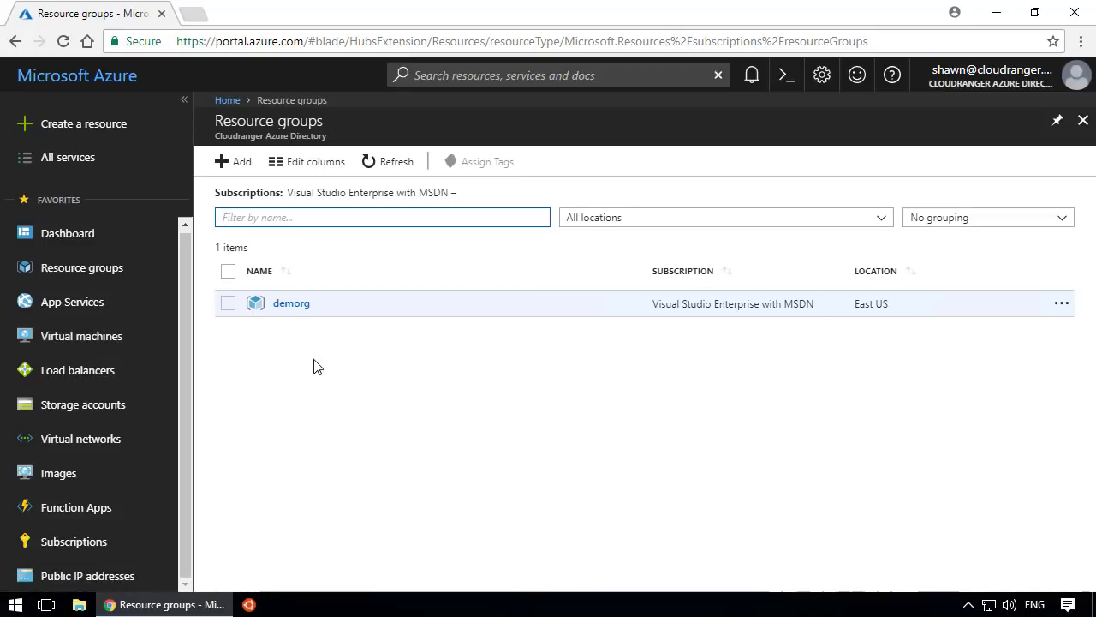
pyautogui.click(228, 304)
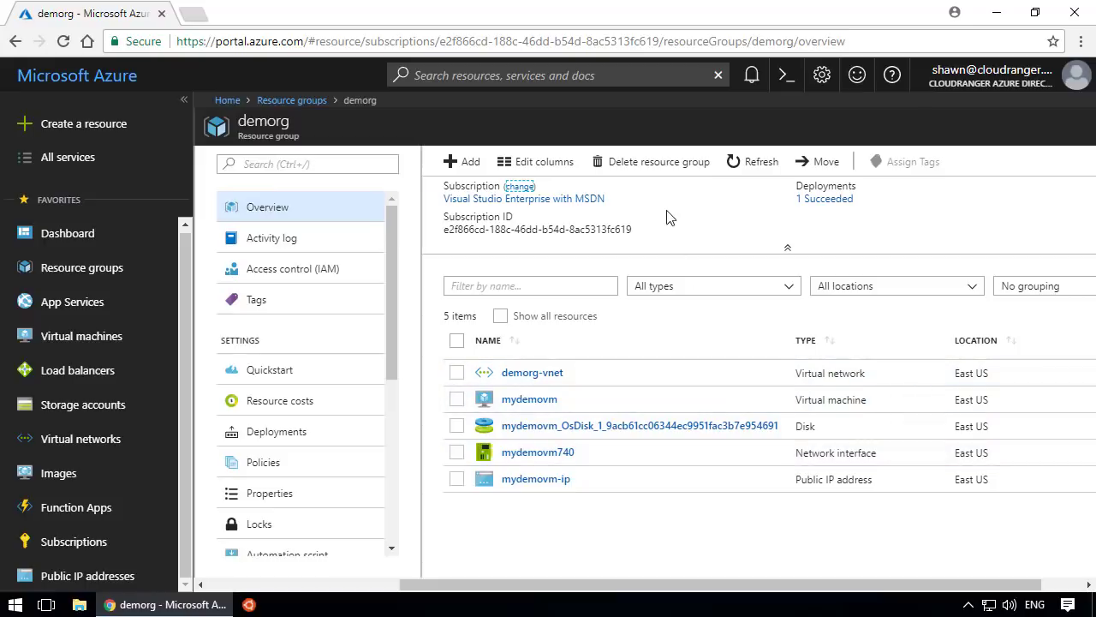
pyautogui.click(652, 165)
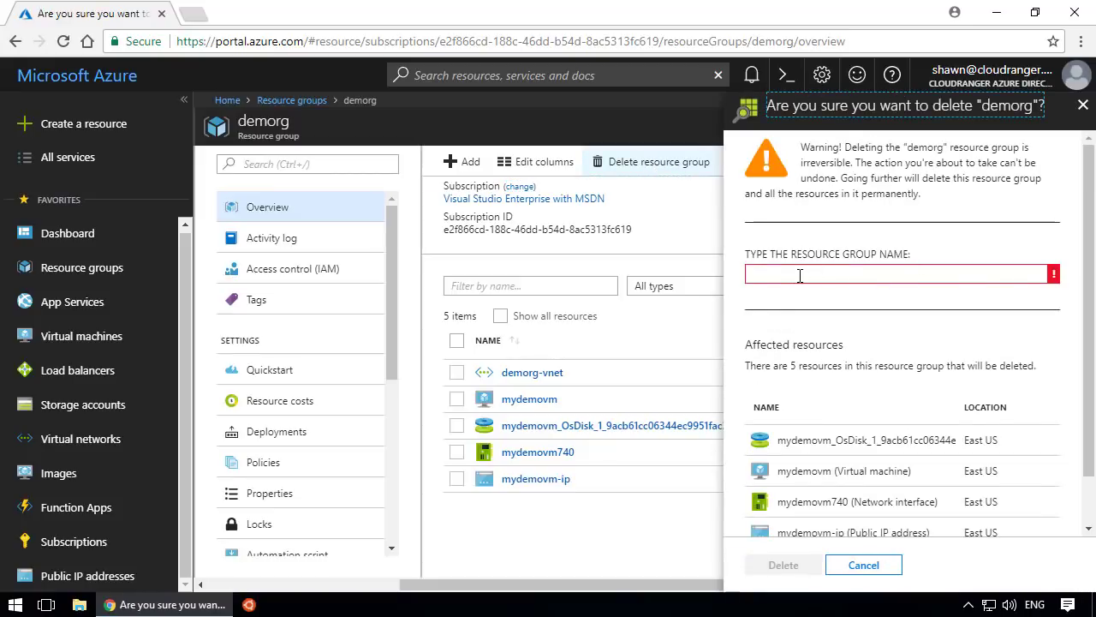
pyautogui.click(907, 270)
pyautogui.write('demorg')
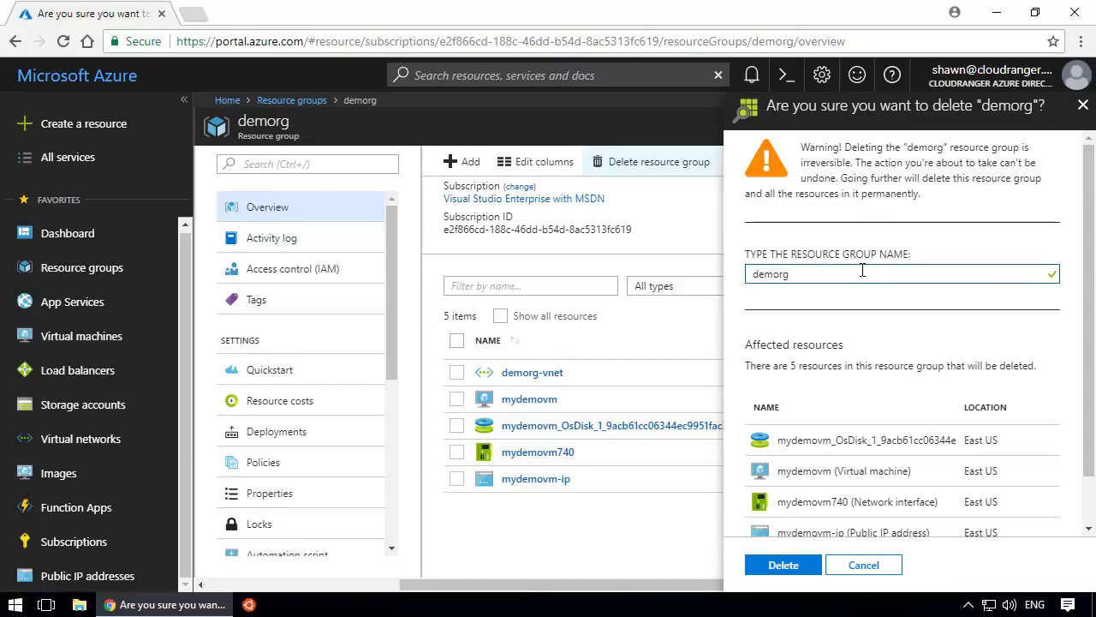
pyautogui.click(794, 569)
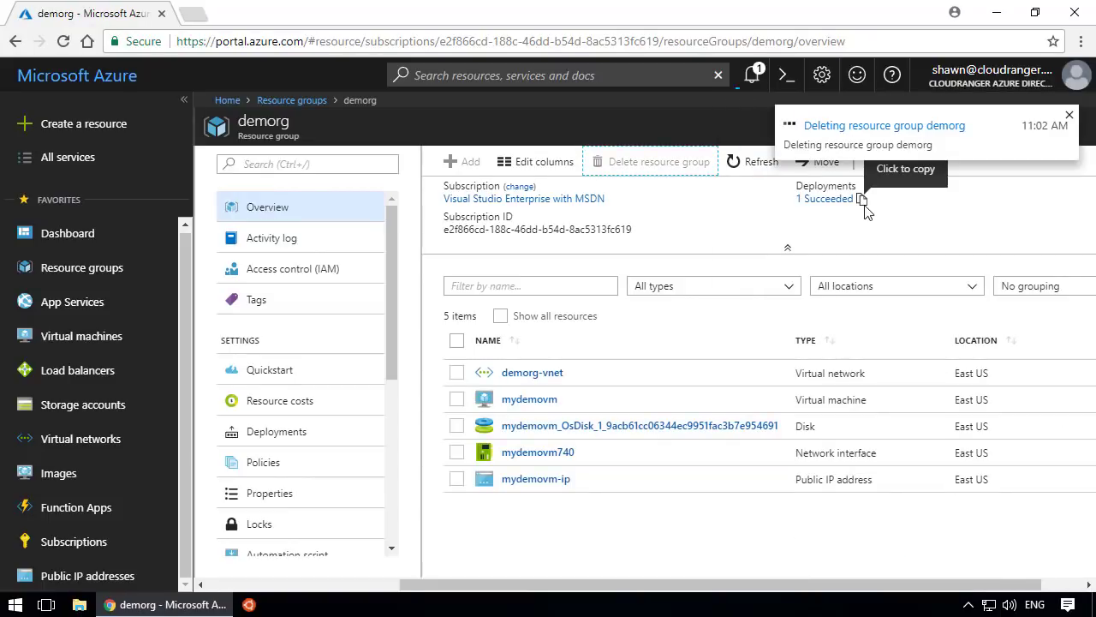
# Check the notification for the demorg deletion, dismiss the completed notifications, and close the notifications.
pyautogui.click(751, 75)
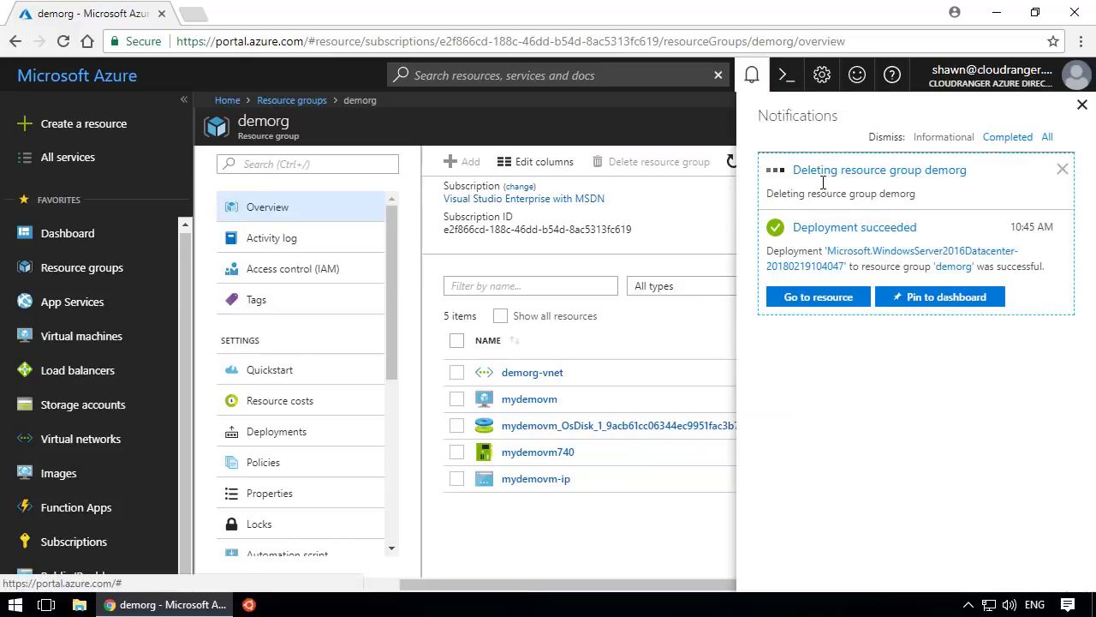
pyautogui.click(1007, 137)
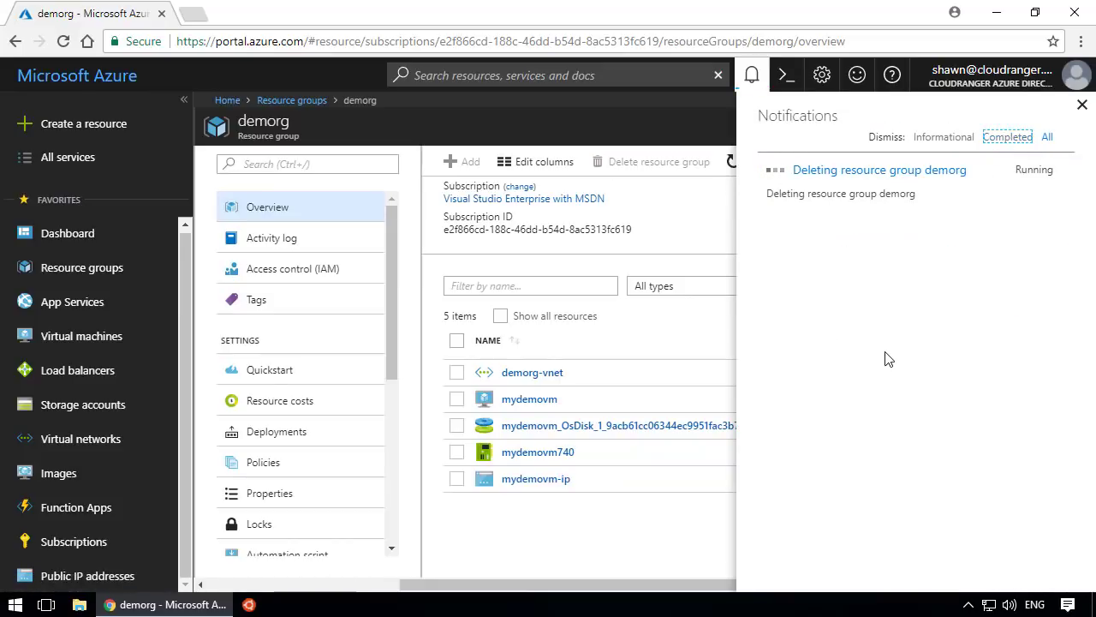
pyautogui.click(605, 578)
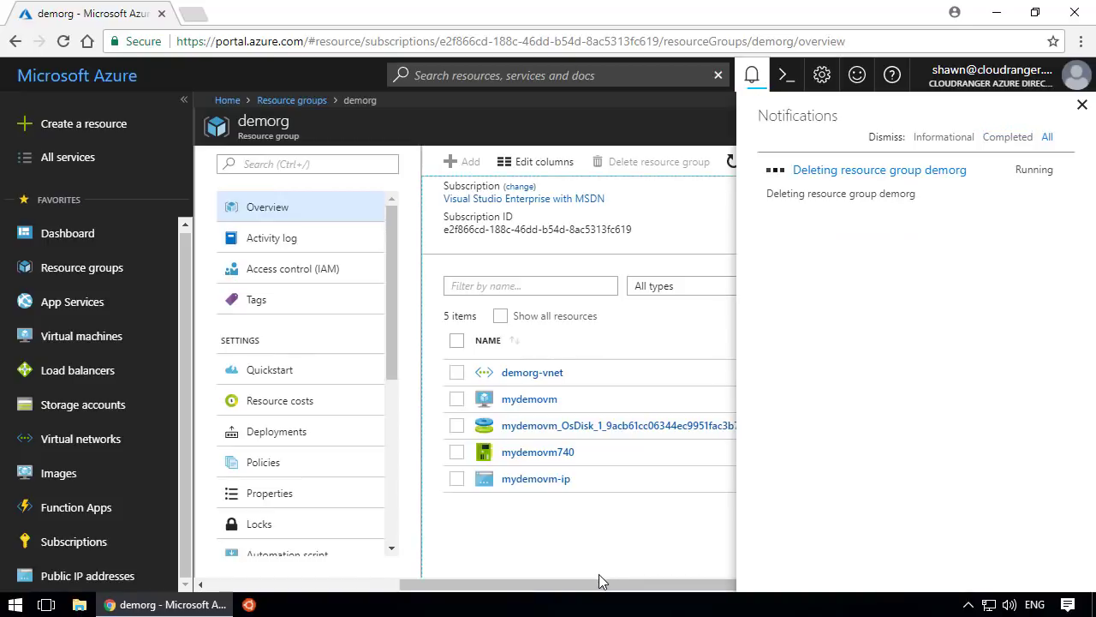
pyautogui.moveTo(599, 583); pyautogui.dragTo(498, 584)
pyautogui.click(1082, 104)
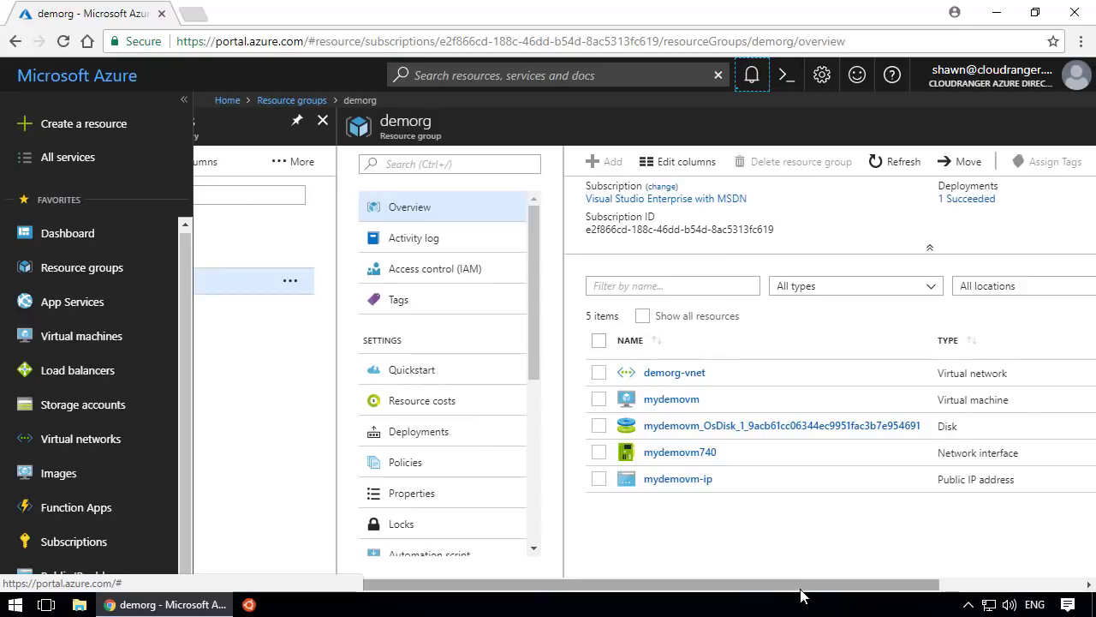
pyautogui.moveTo(800, 591); pyautogui.dragTo(578, 591)
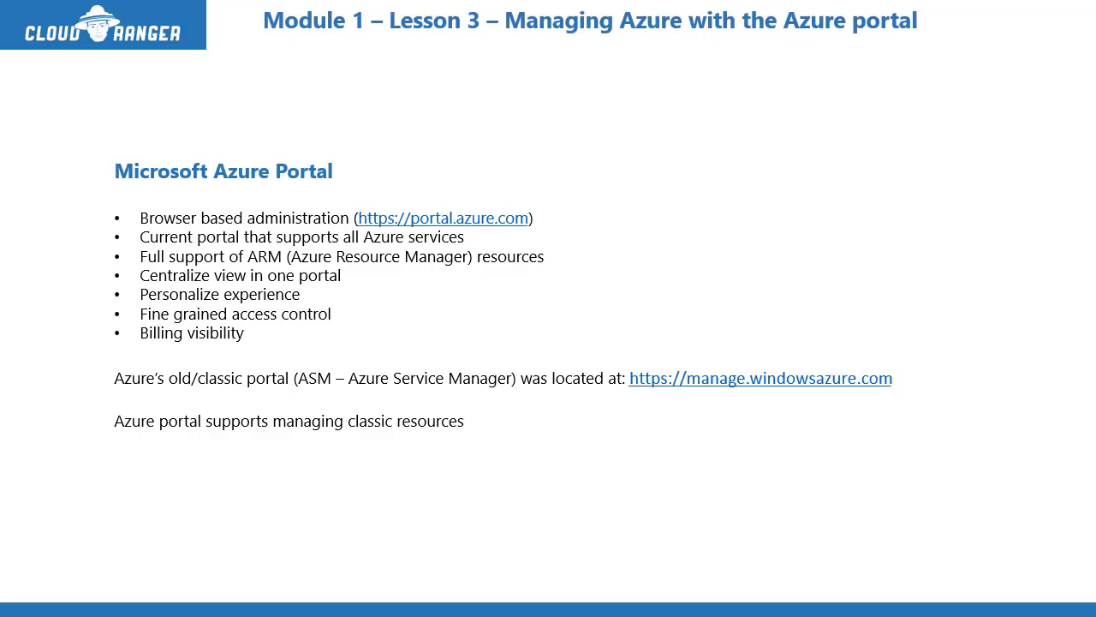
pyautogui.press('Right')
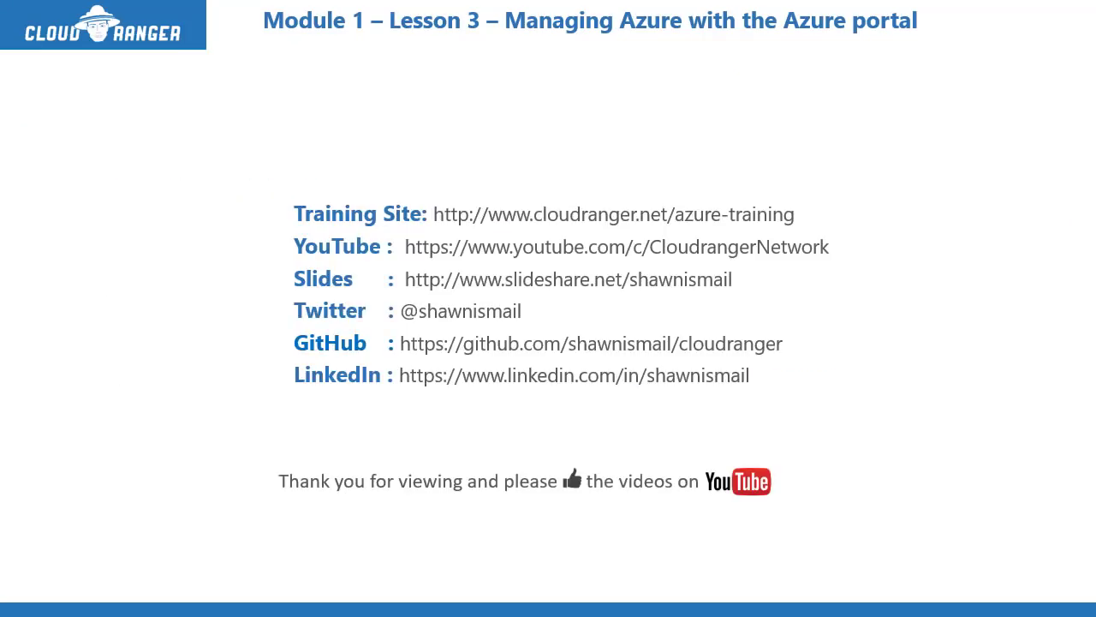